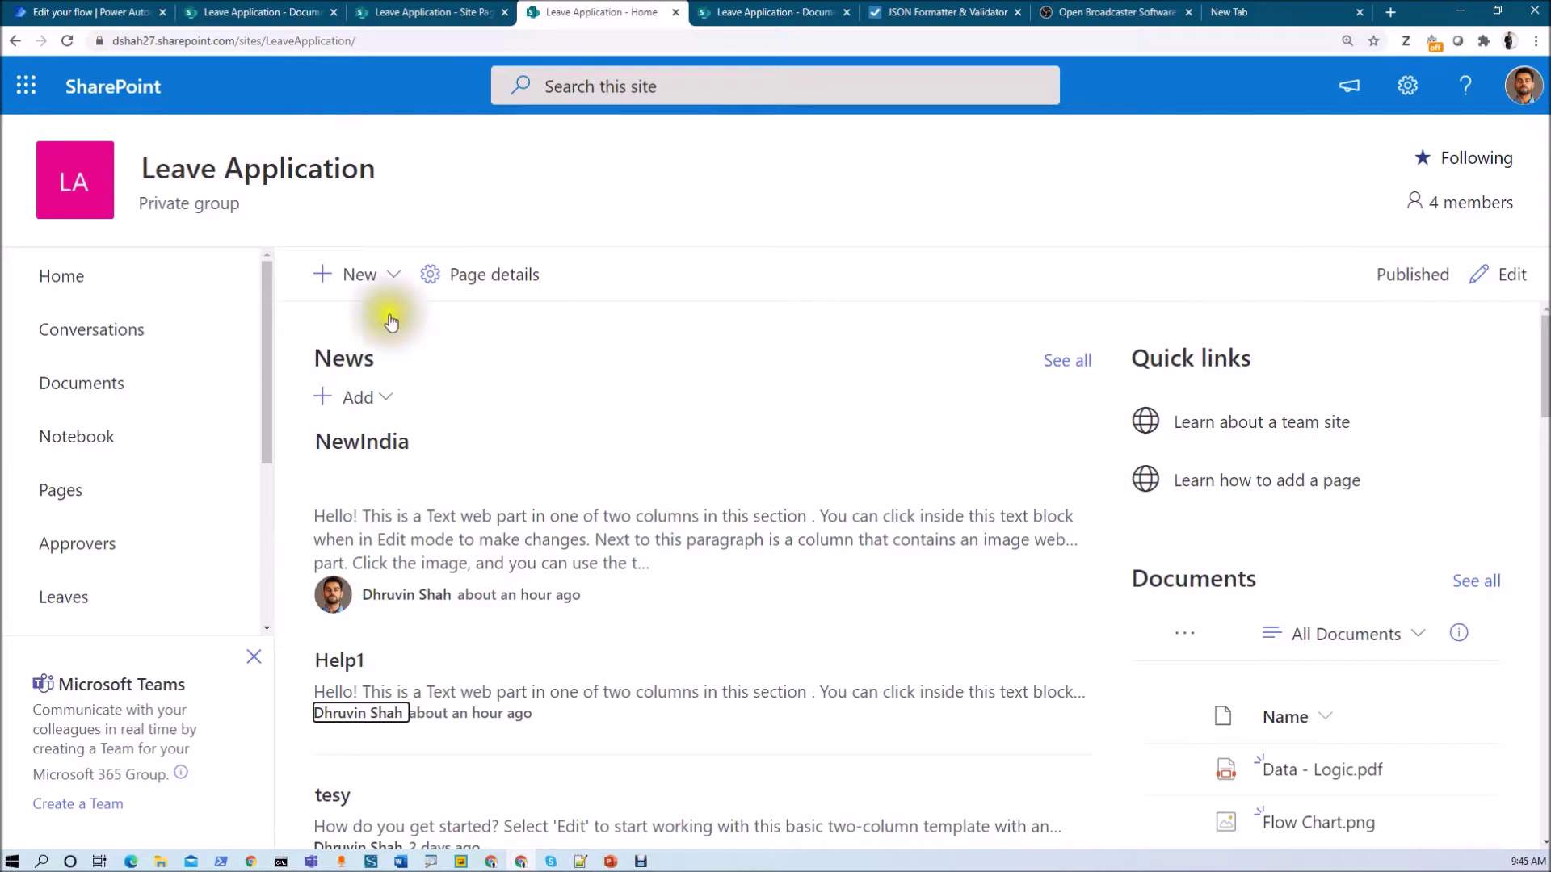
# Step: Create a news post on the Leave Application site from the Blank template and title it "test"
pyautogui.click(388, 275)
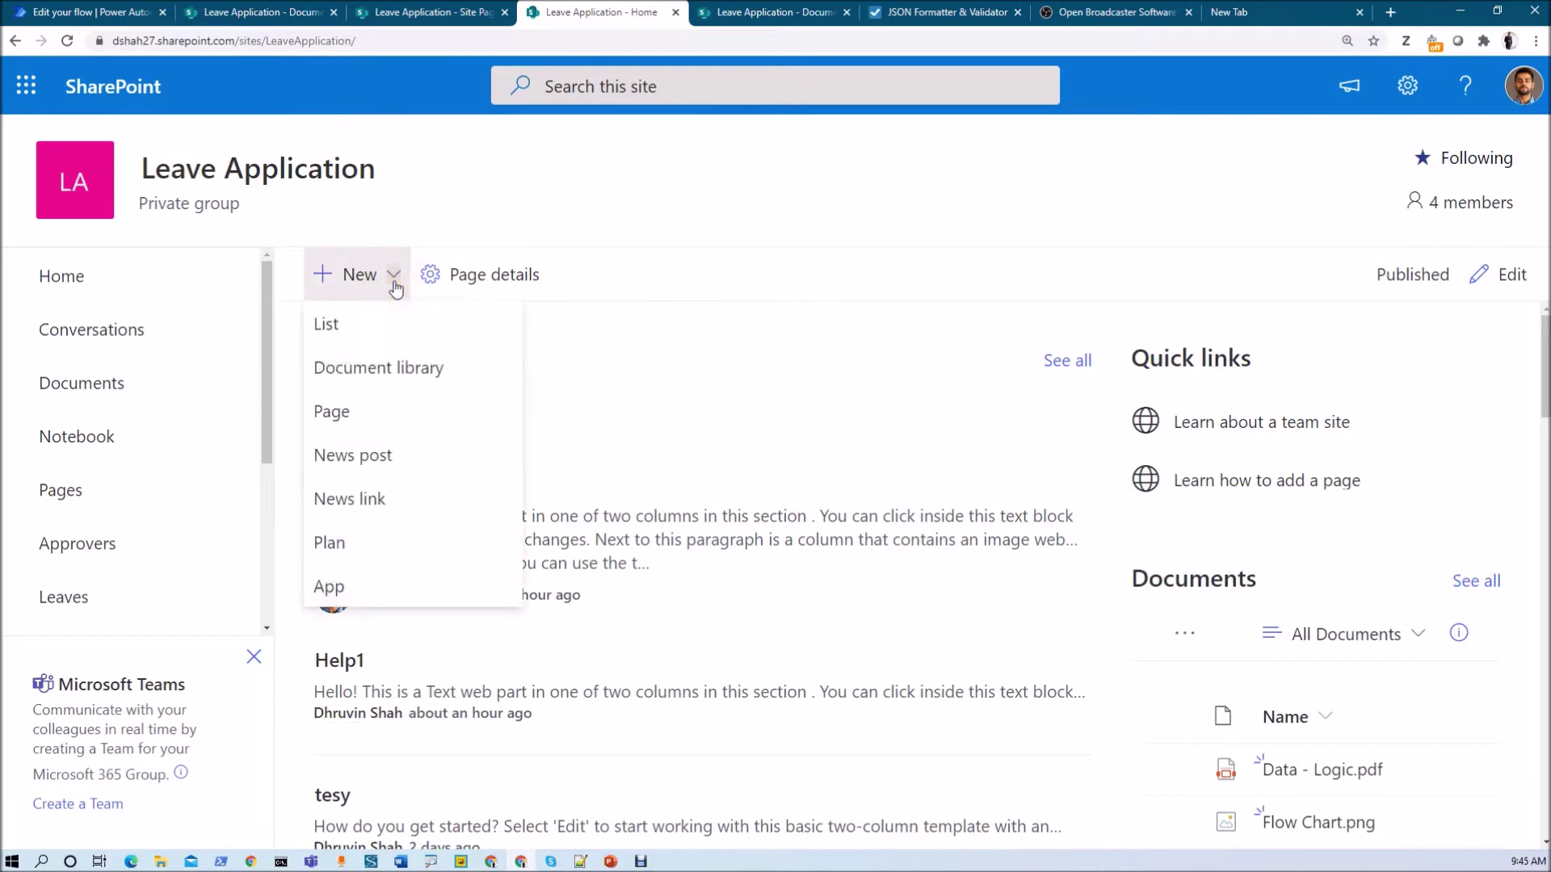
pyautogui.click(430, 460)
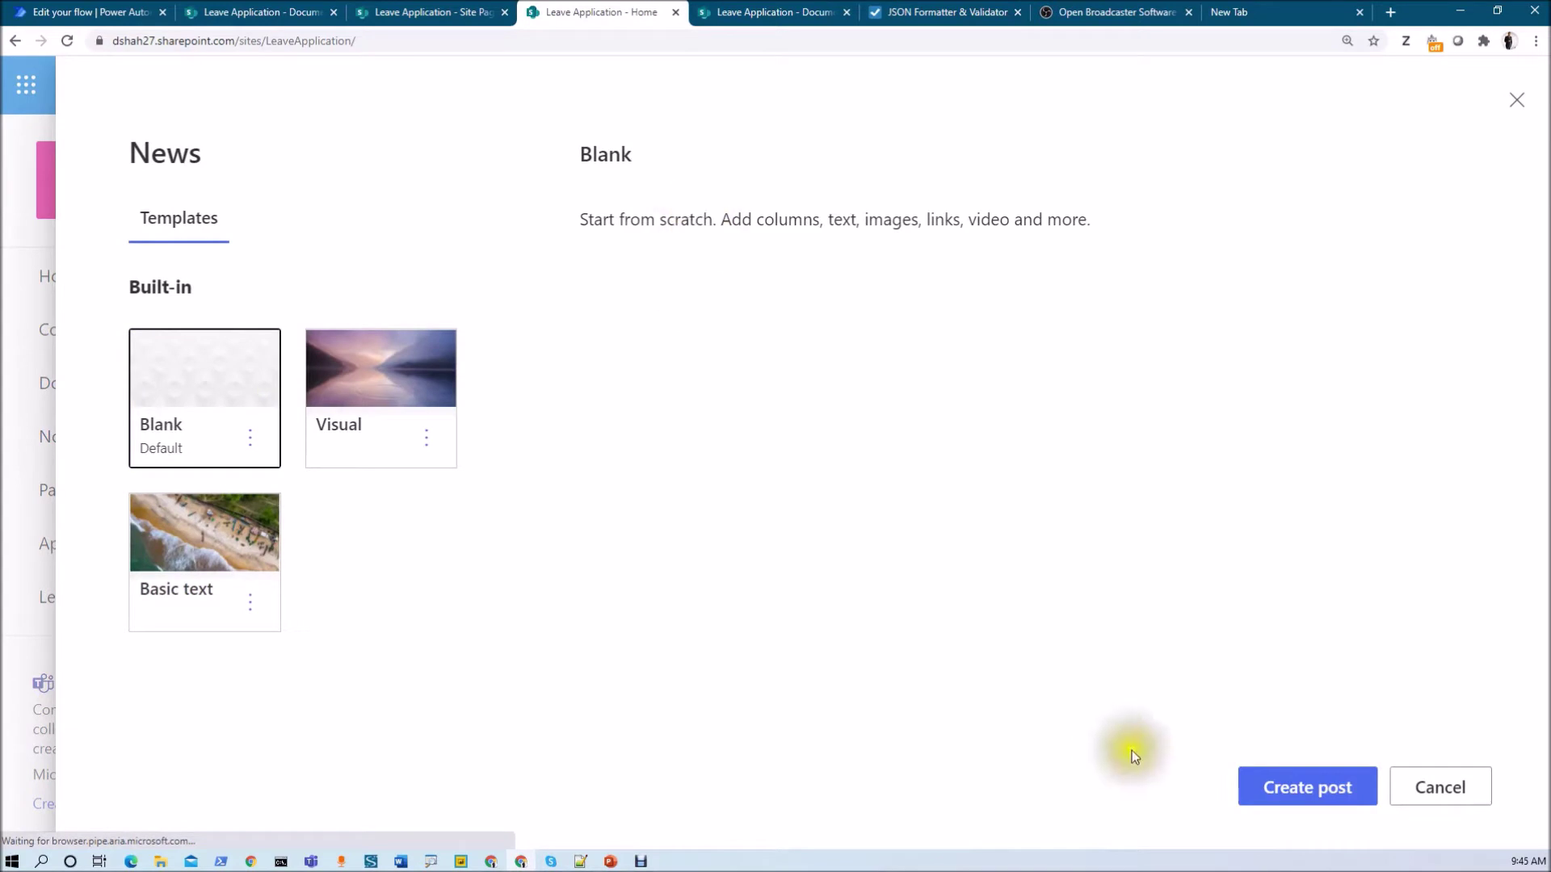
pyautogui.click(1276, 786)
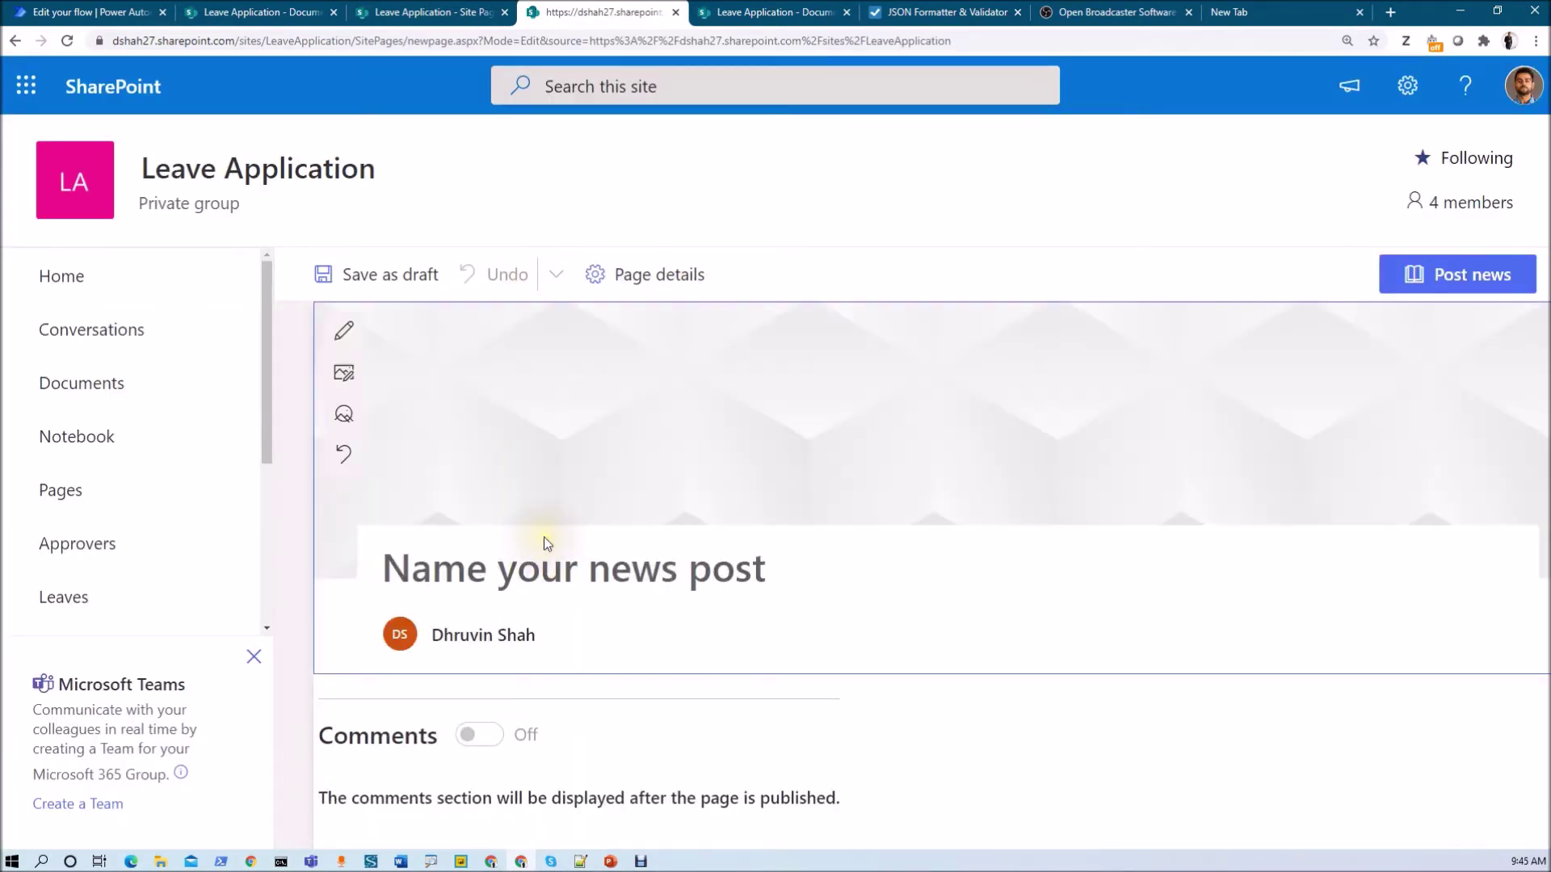
pyautogui.write('test')
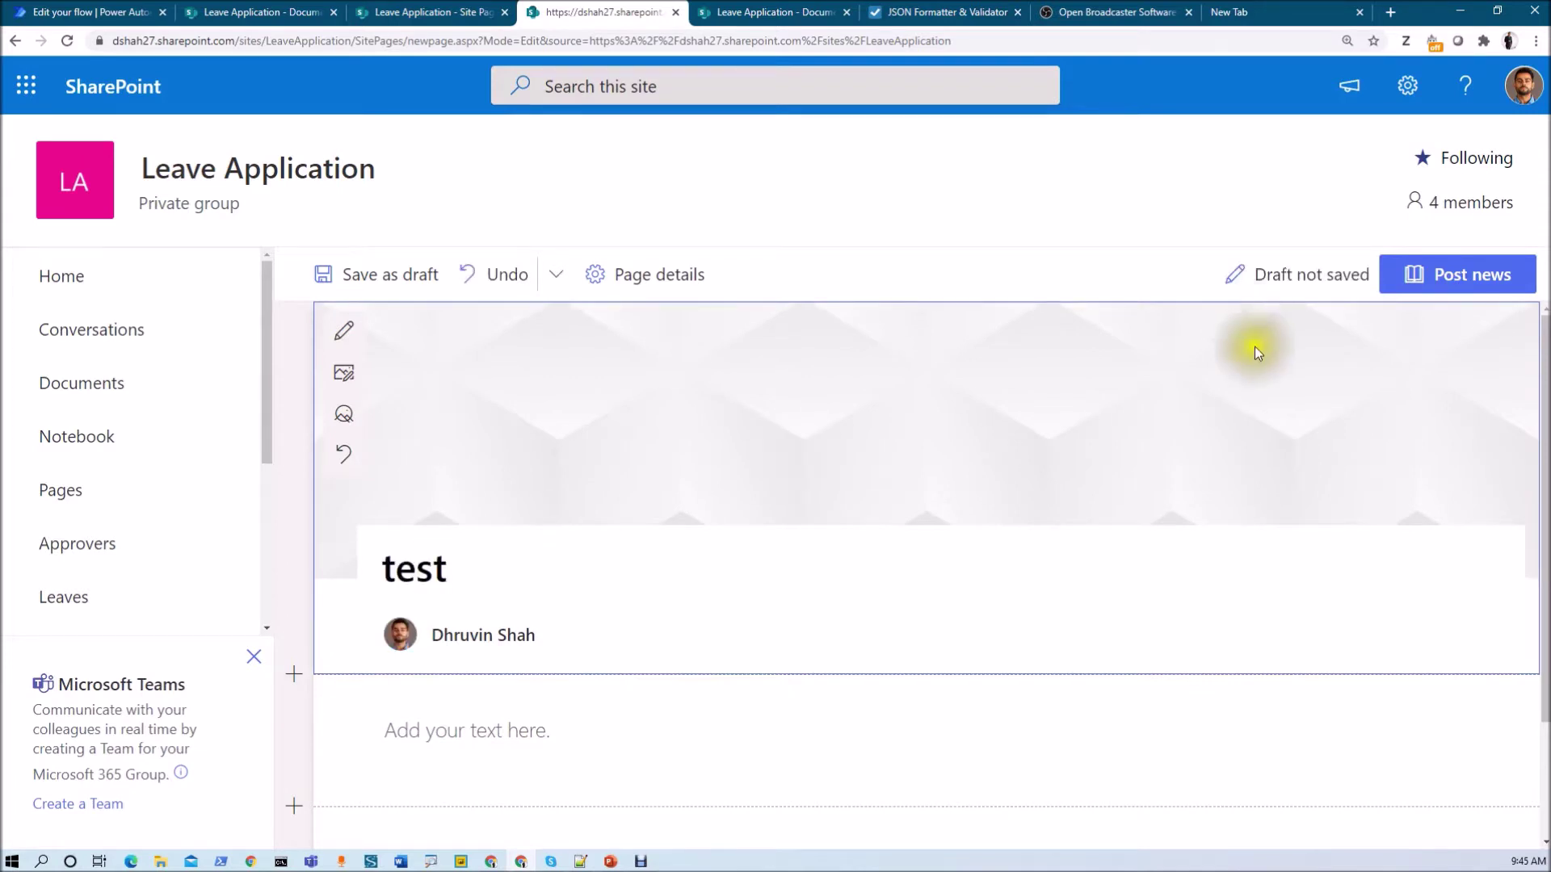
# Step: Set the post's Category property to IT in its page details and publish the news post
pyautogui.click(648, 275)
pyautogui.scroll(-3, 1365, 620)
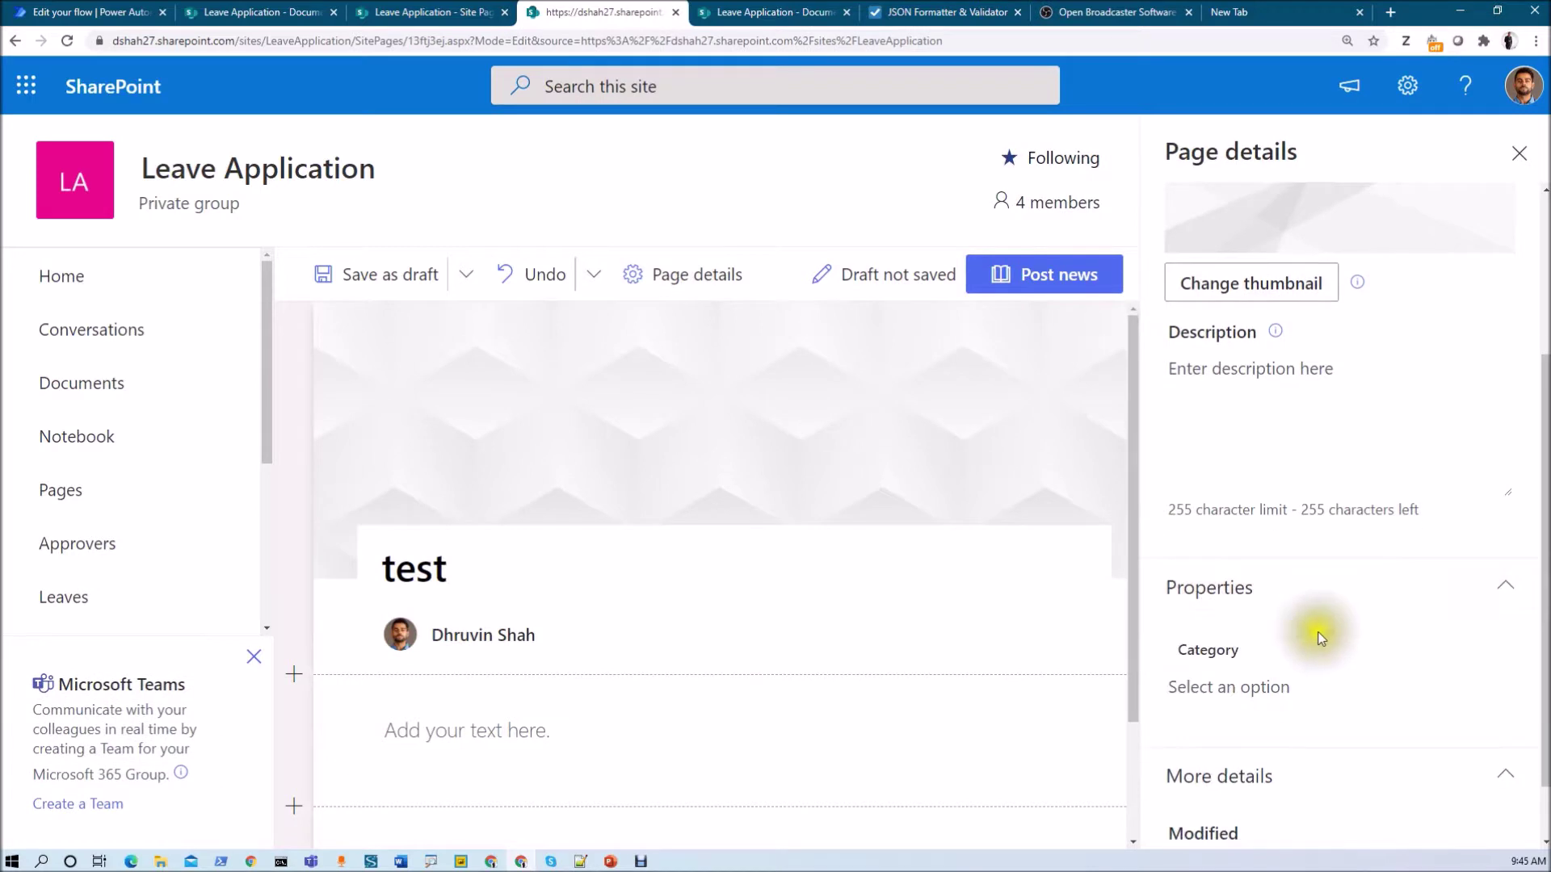
pyautogui.click(1250, 692)
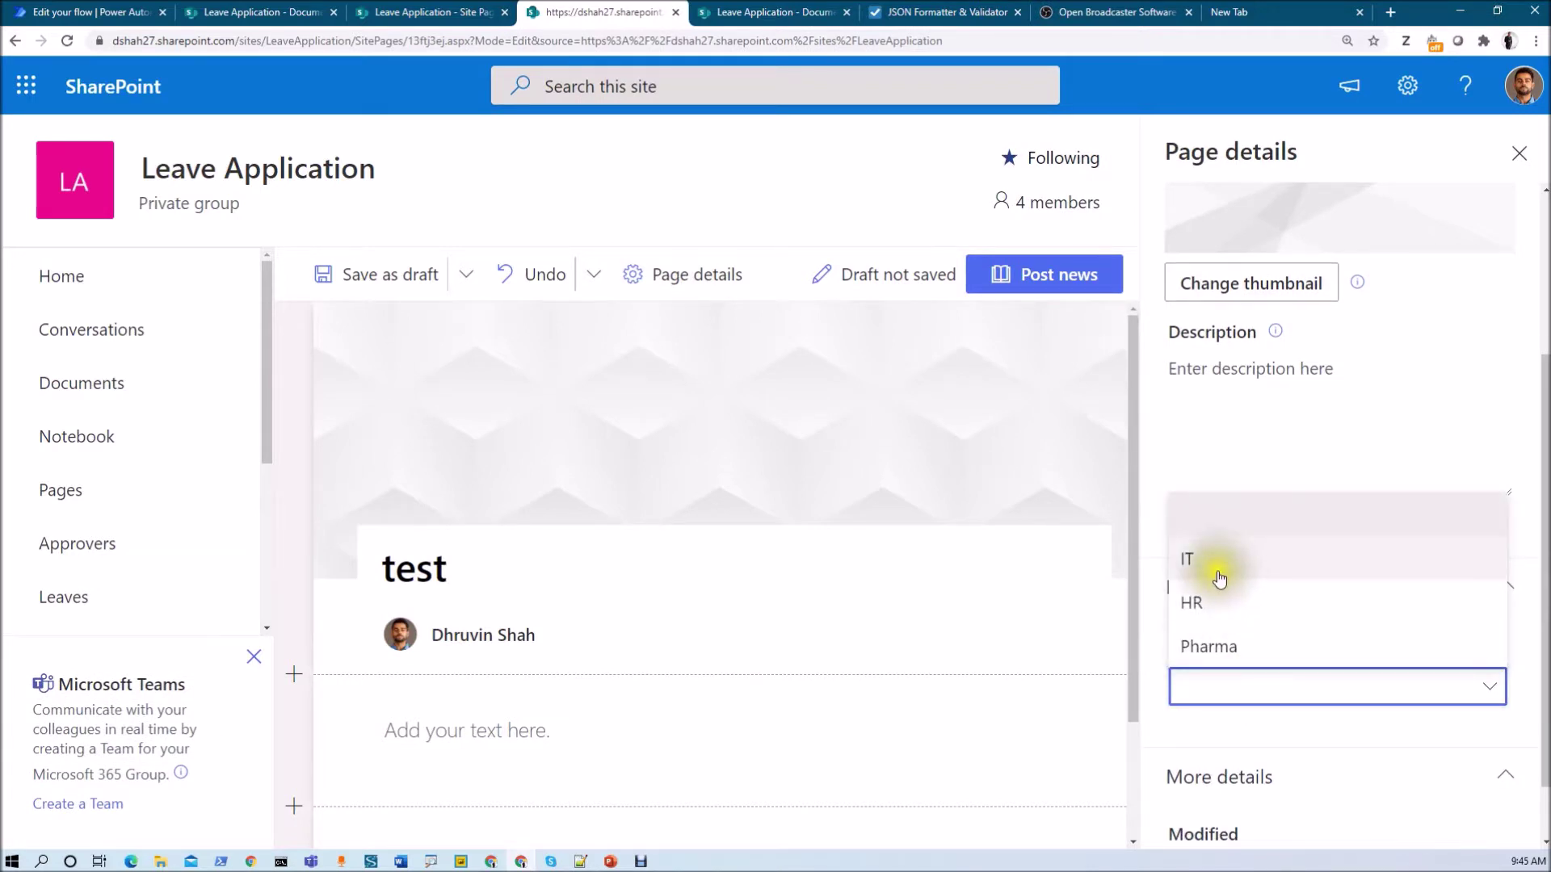
pyautogui.click(1248, 570)
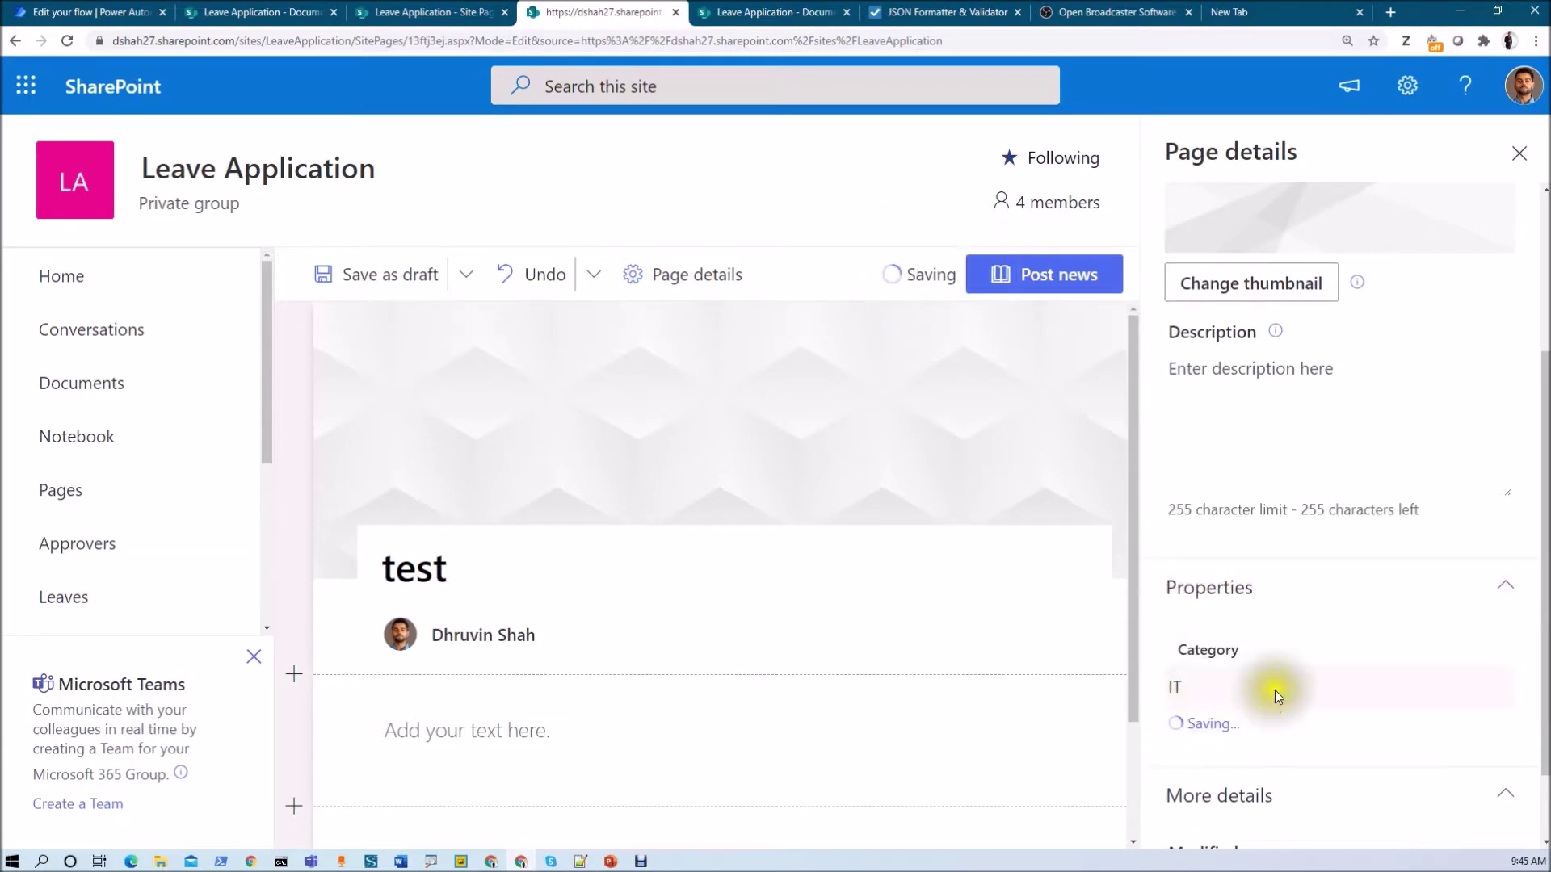
pyautogui.click(1061, 278)
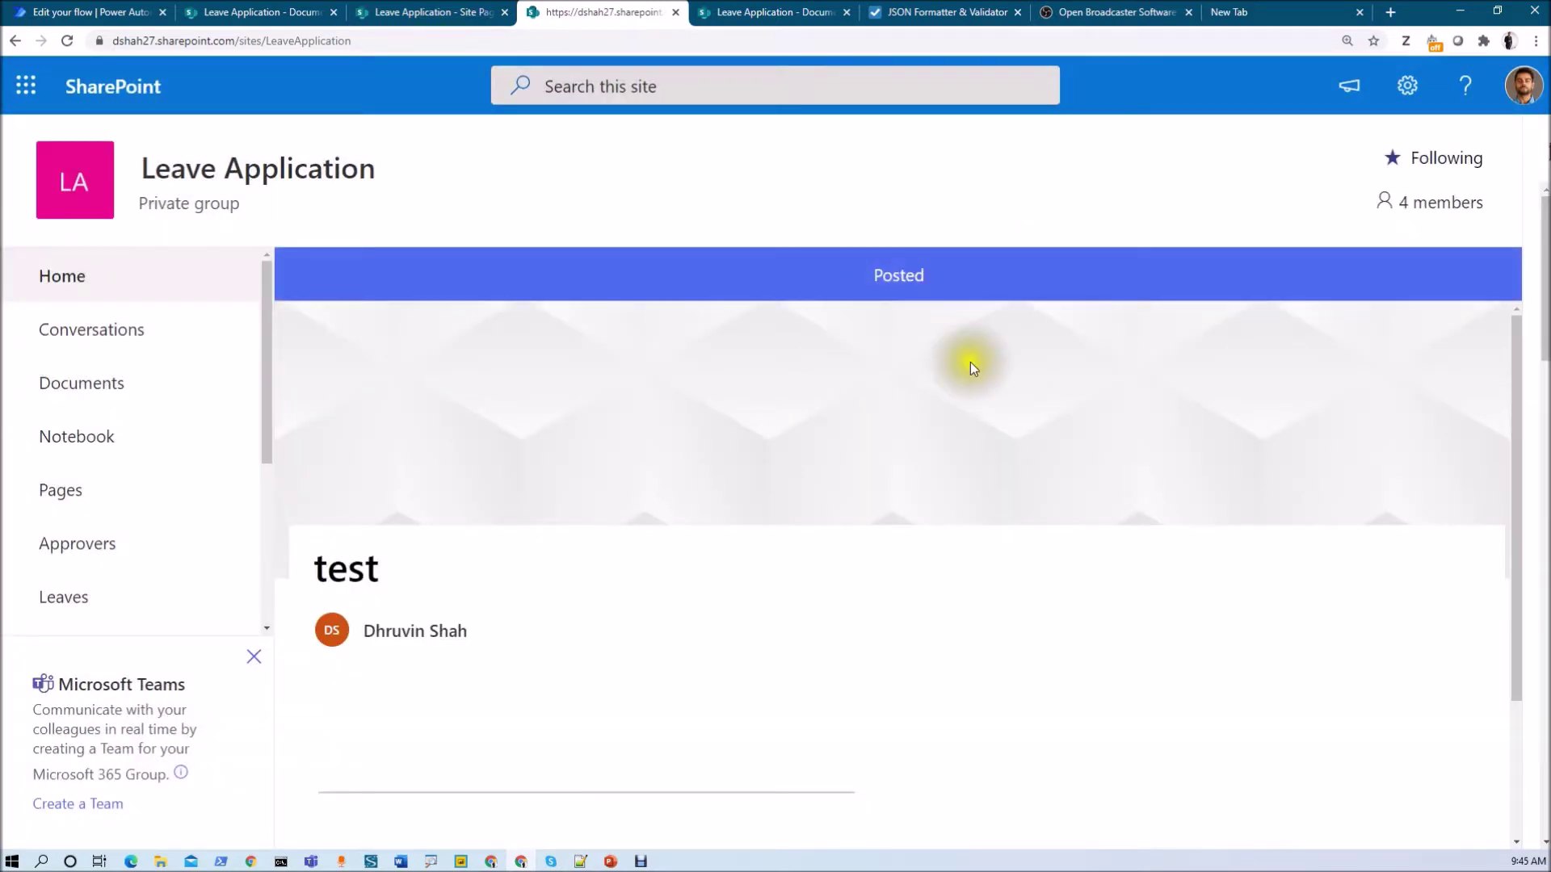
# Step: Check the access settings of test.aspx in the Site Pages library, including the permission level of the Leave Application Visitors group
pyautogui.click(489, 11)
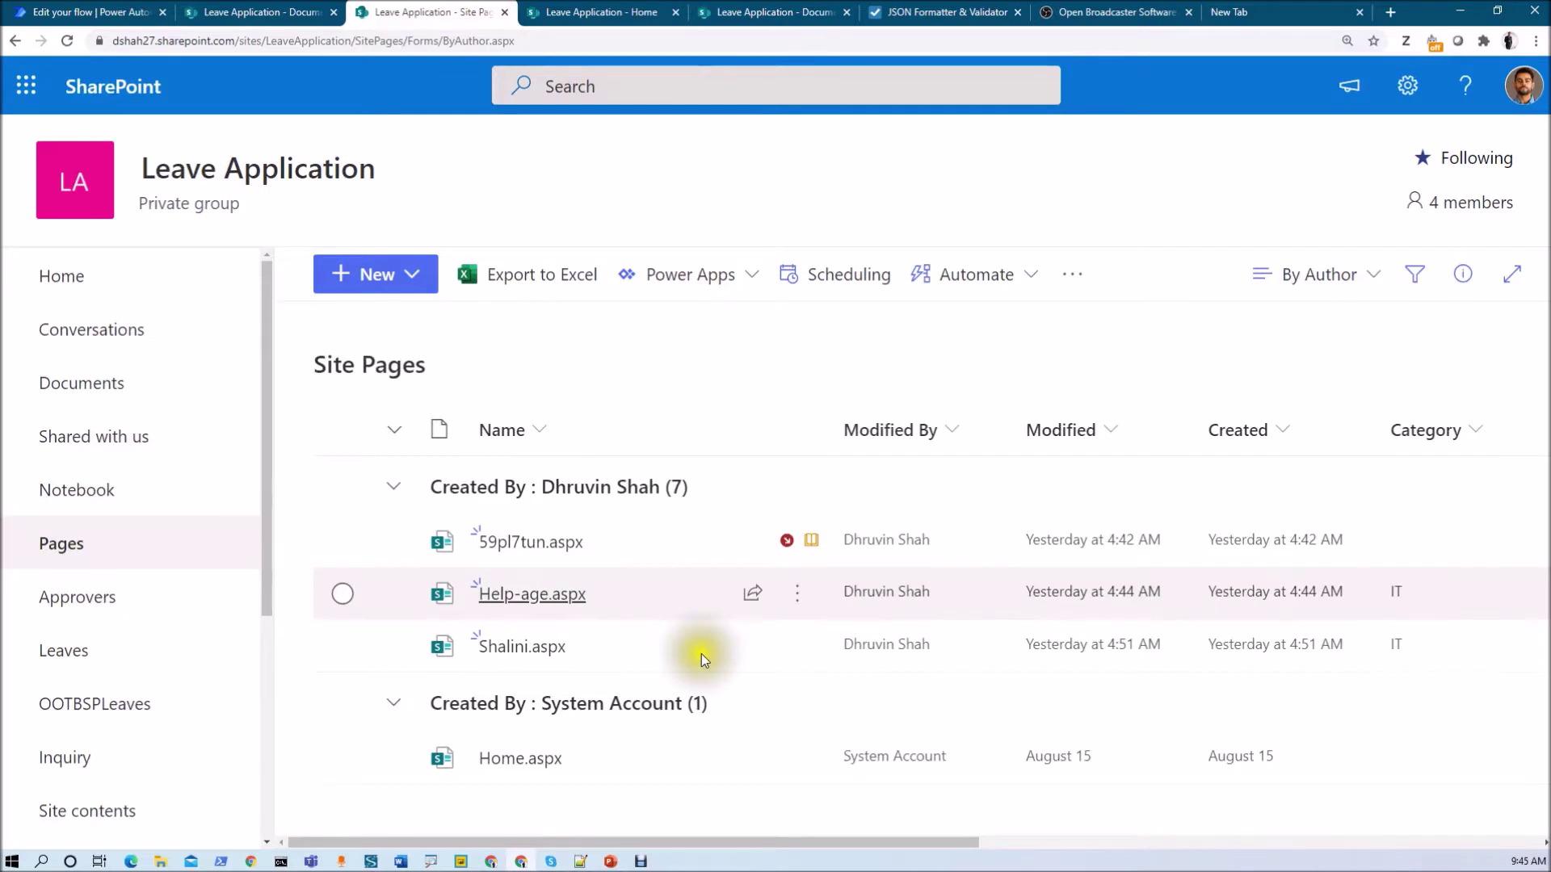
pyautogui.scroll(-2, 699, 666)
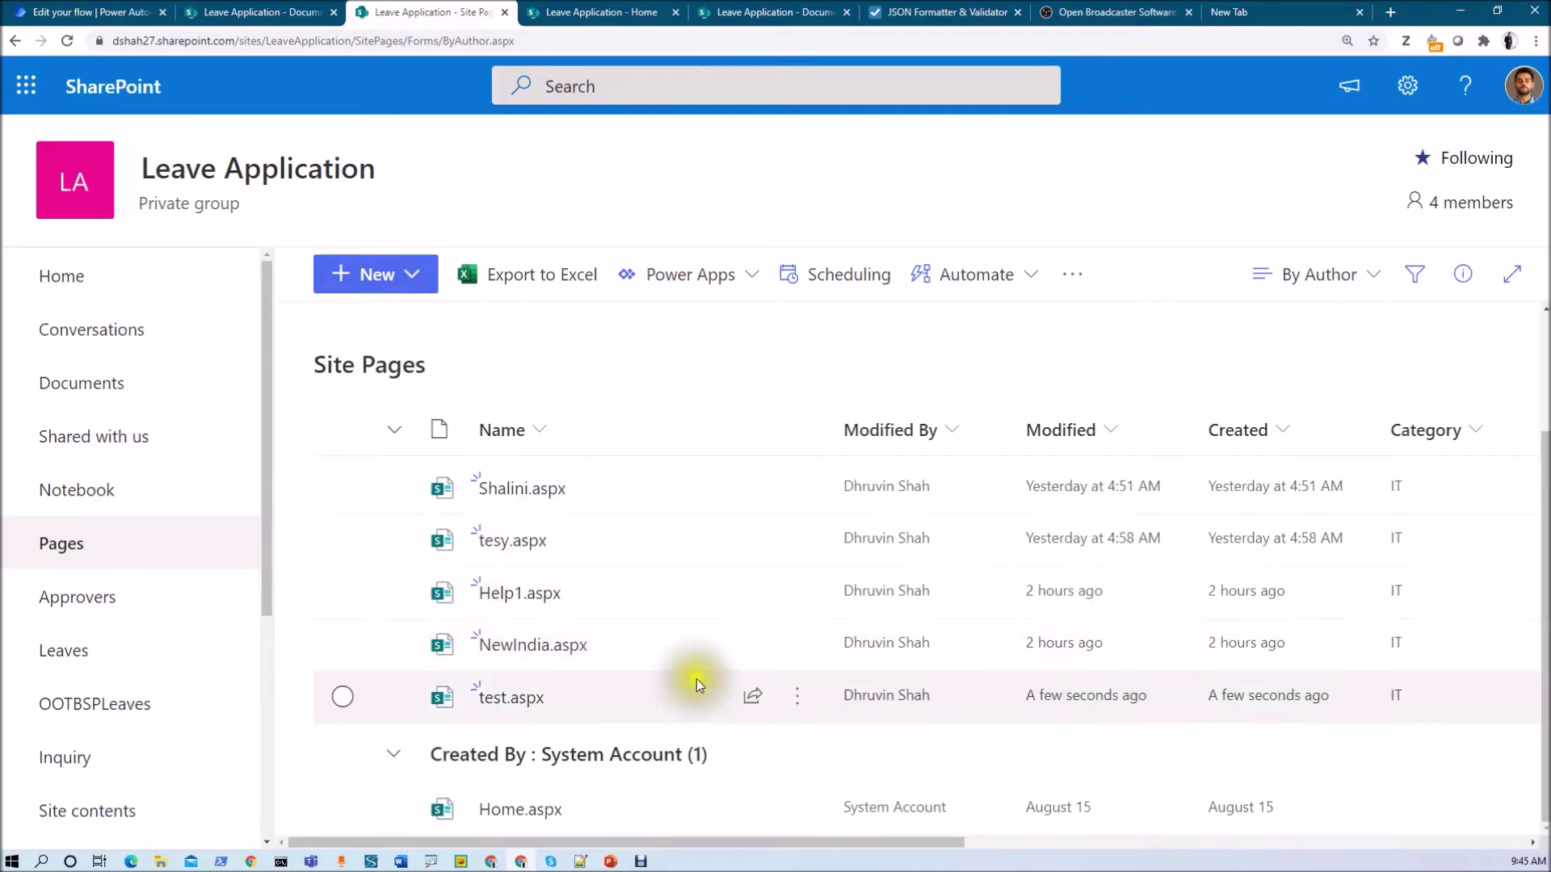
pyautogui.click(796, 700)
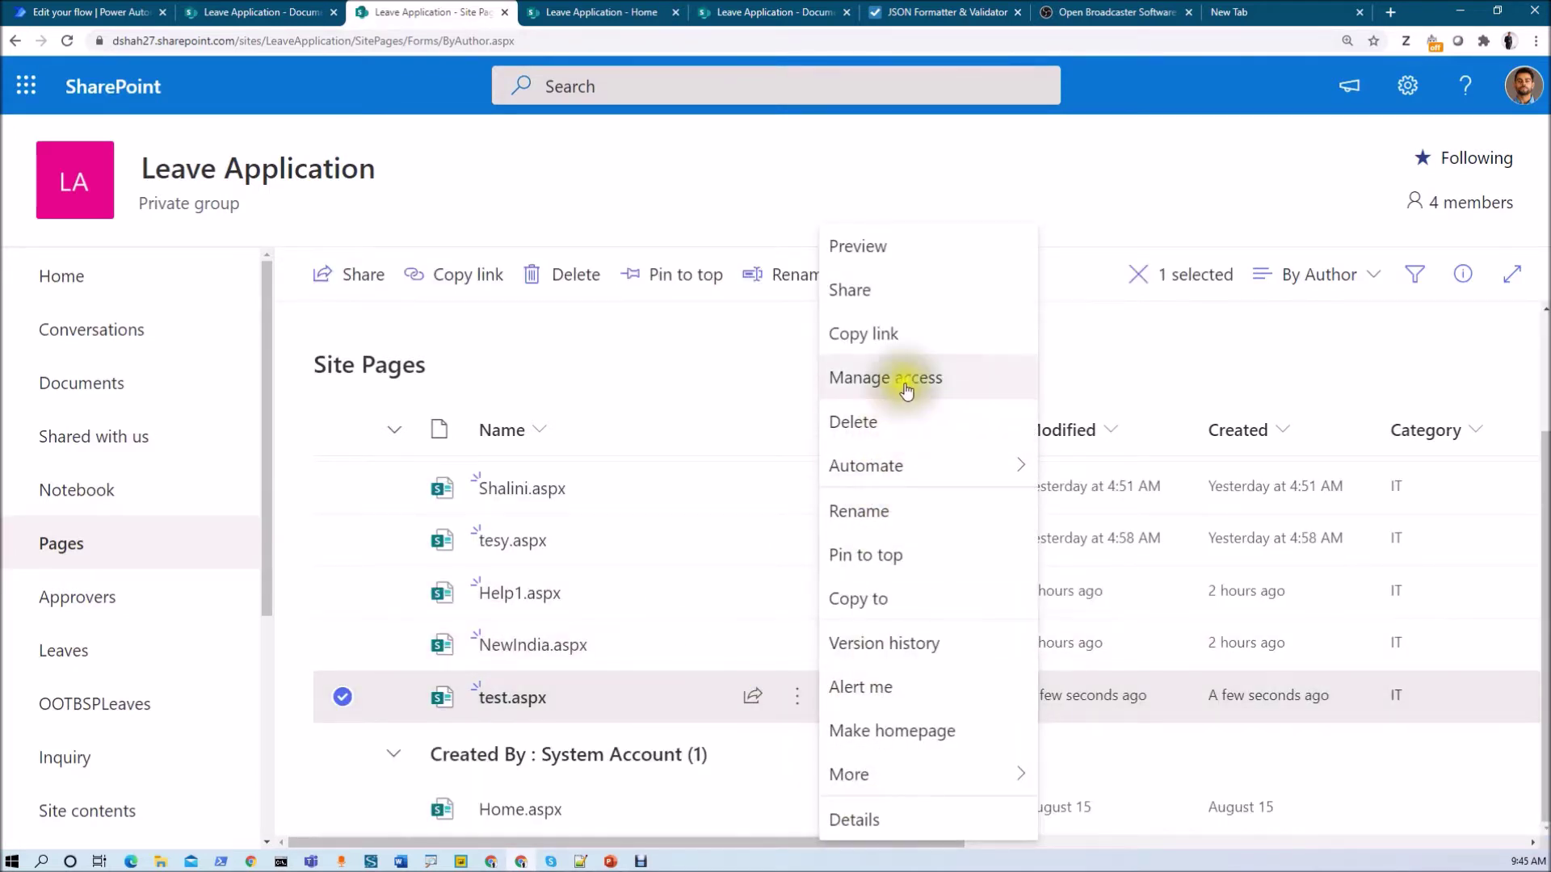
pyautogui.click(860, 377)
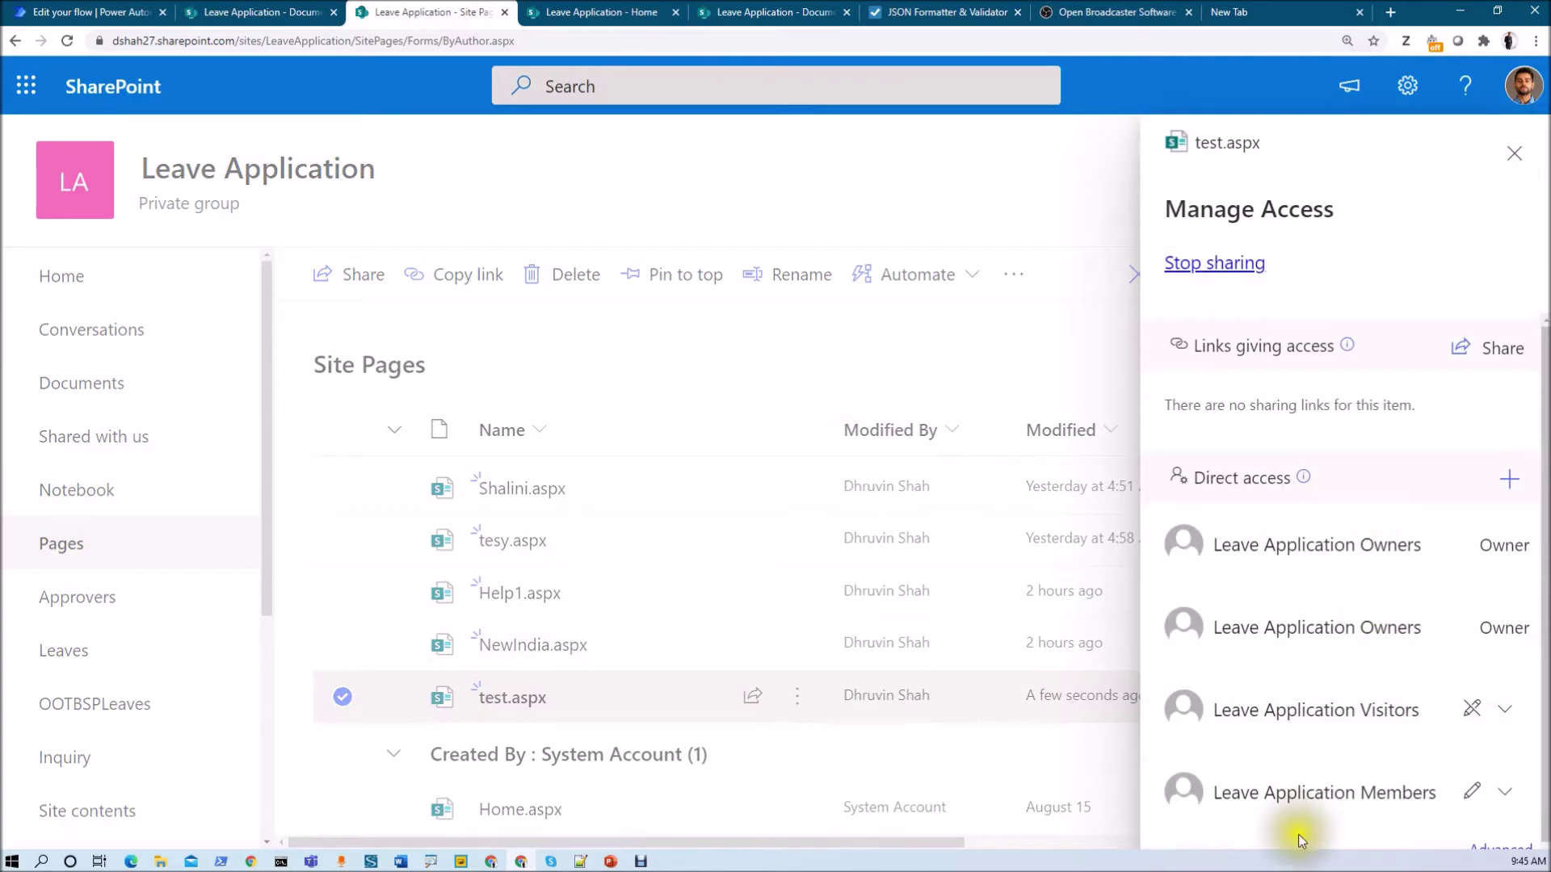
pyautogui.scroll(-1, 1313, 776)
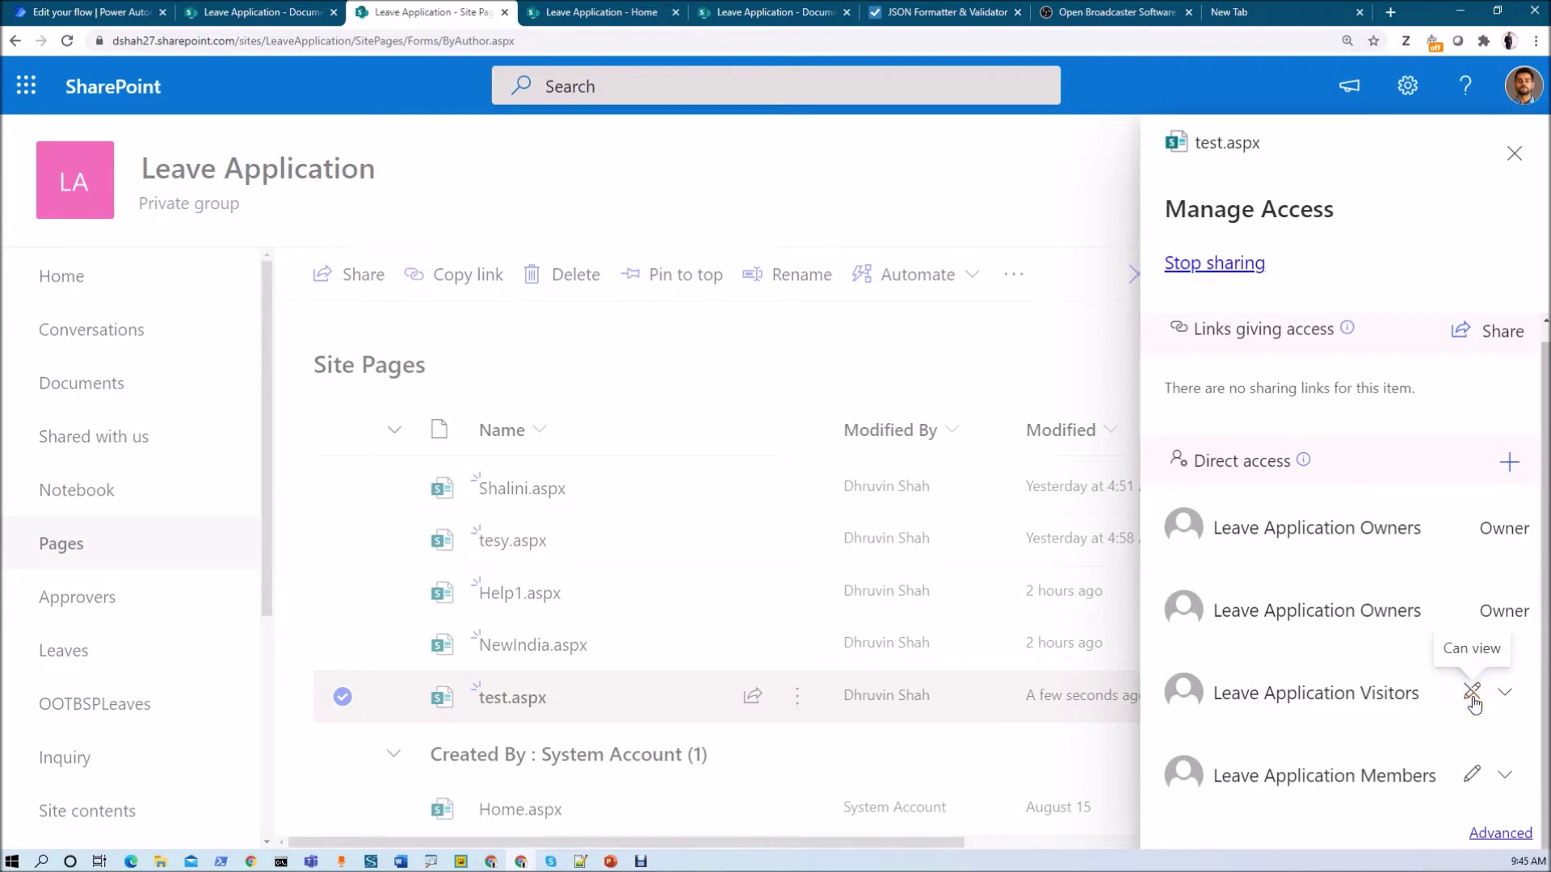
pyautogui.click(1517, 701)
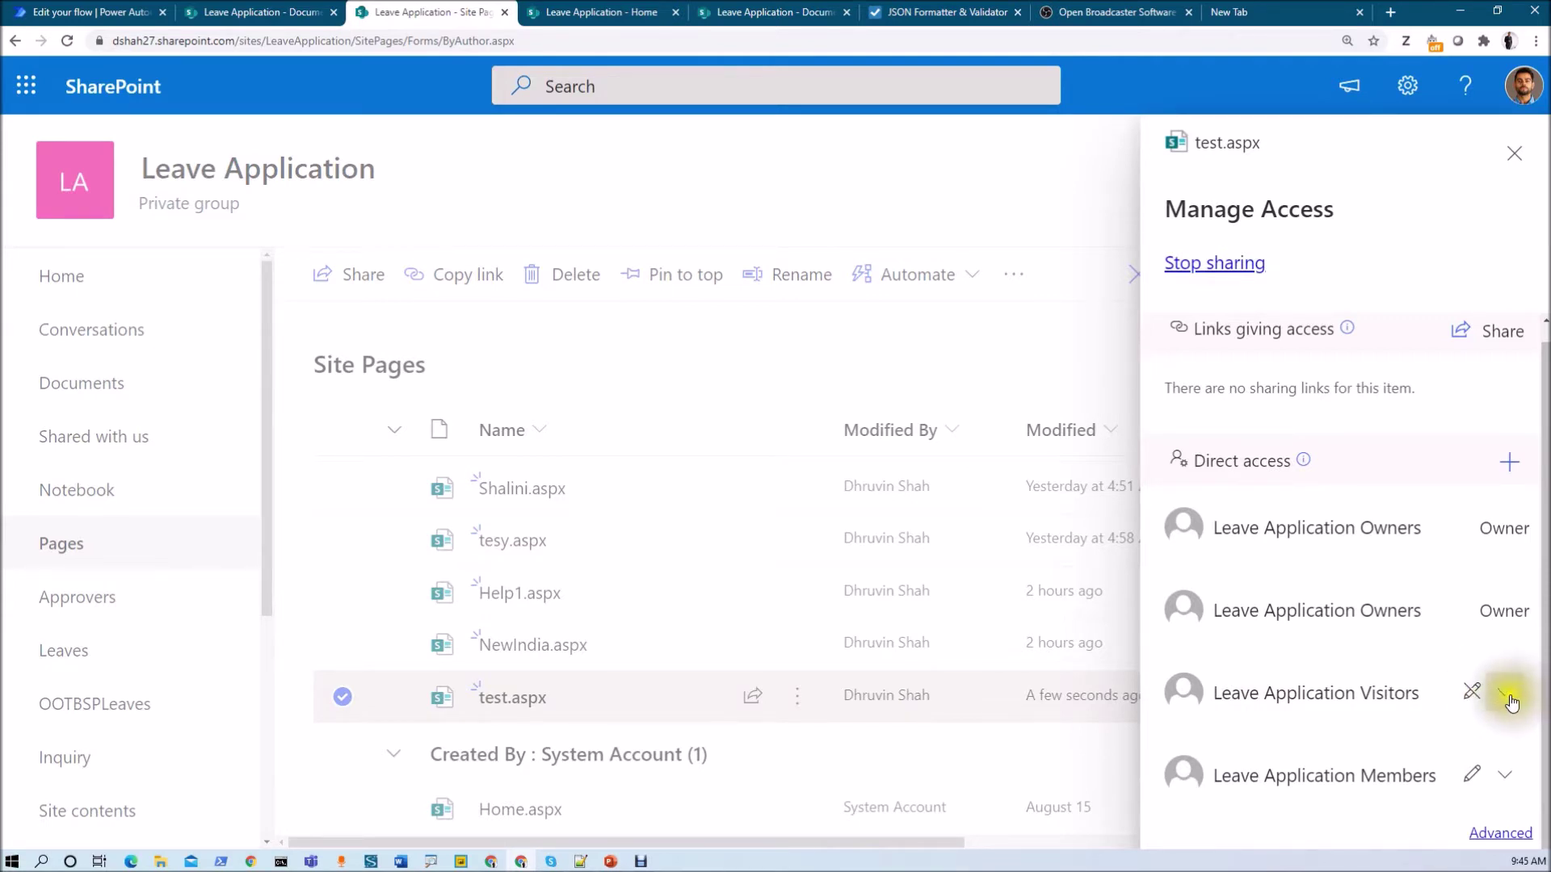
pyautogui.click(1409, 700)
pyautogui.click(1472, 709)
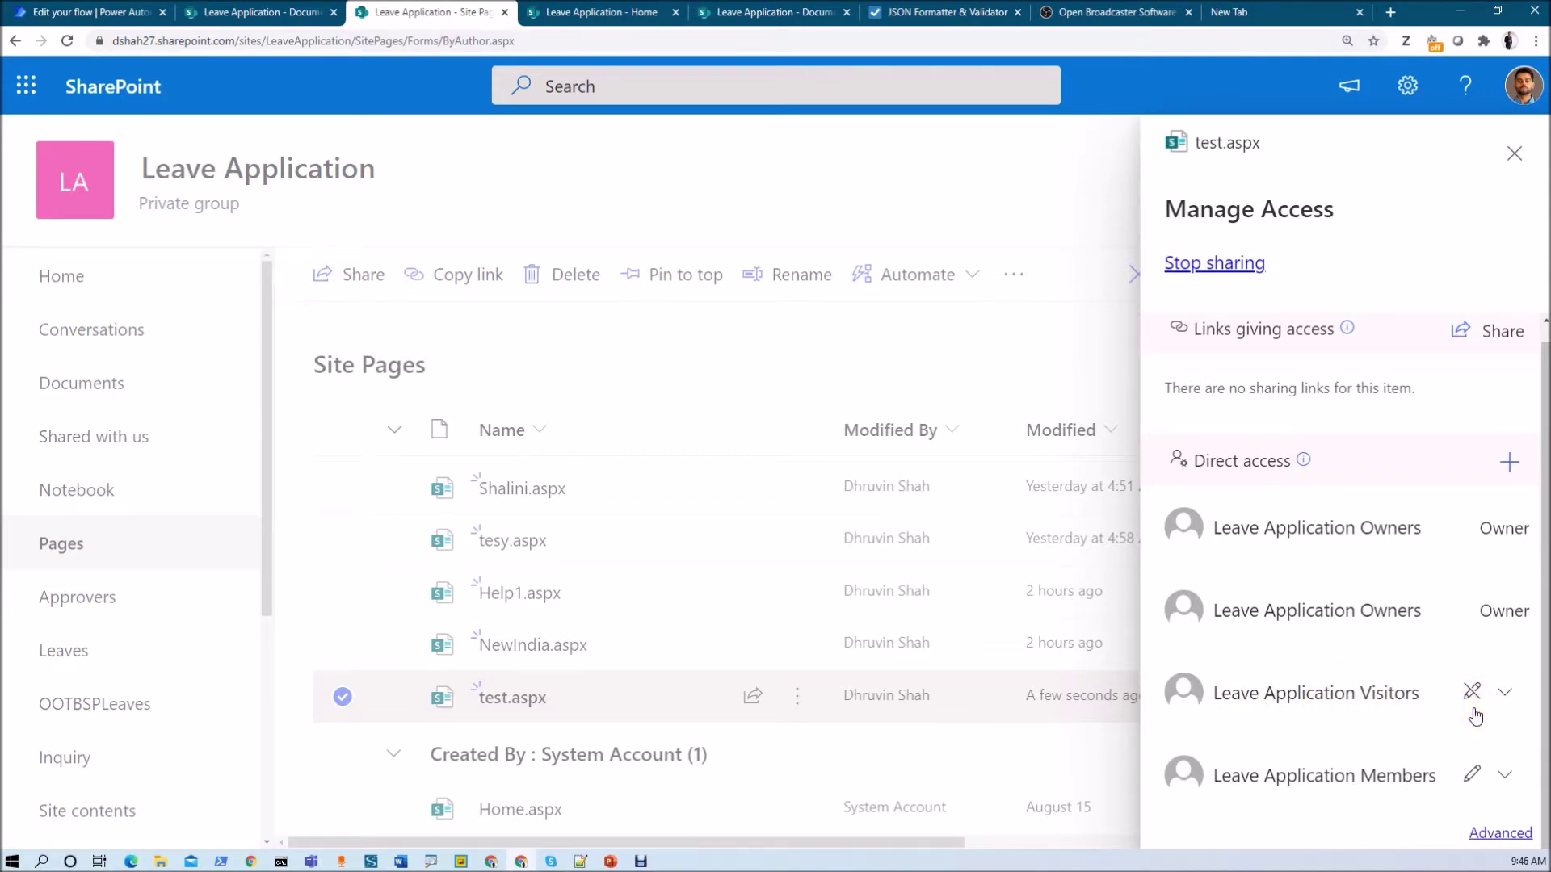
# Step: Switch to the Break Visitor Permission flow in Power Automate and examine the file trigger's site address, folder setting and available folders
pyautogui.hotkey('ctrl', 'shift', 'Tab')
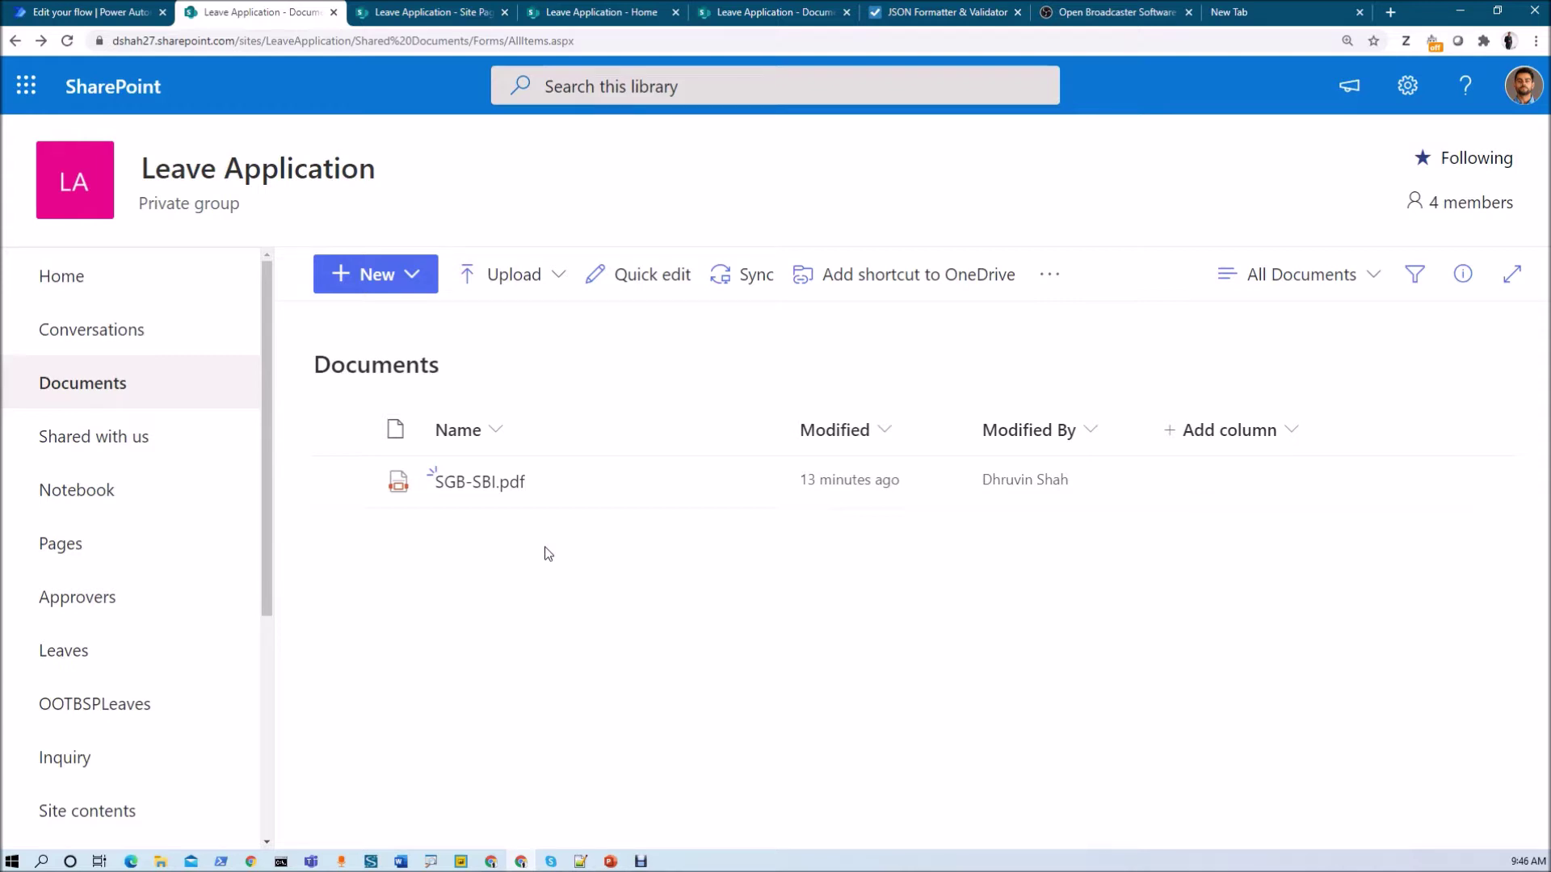
pyautogui.click(52, 14)
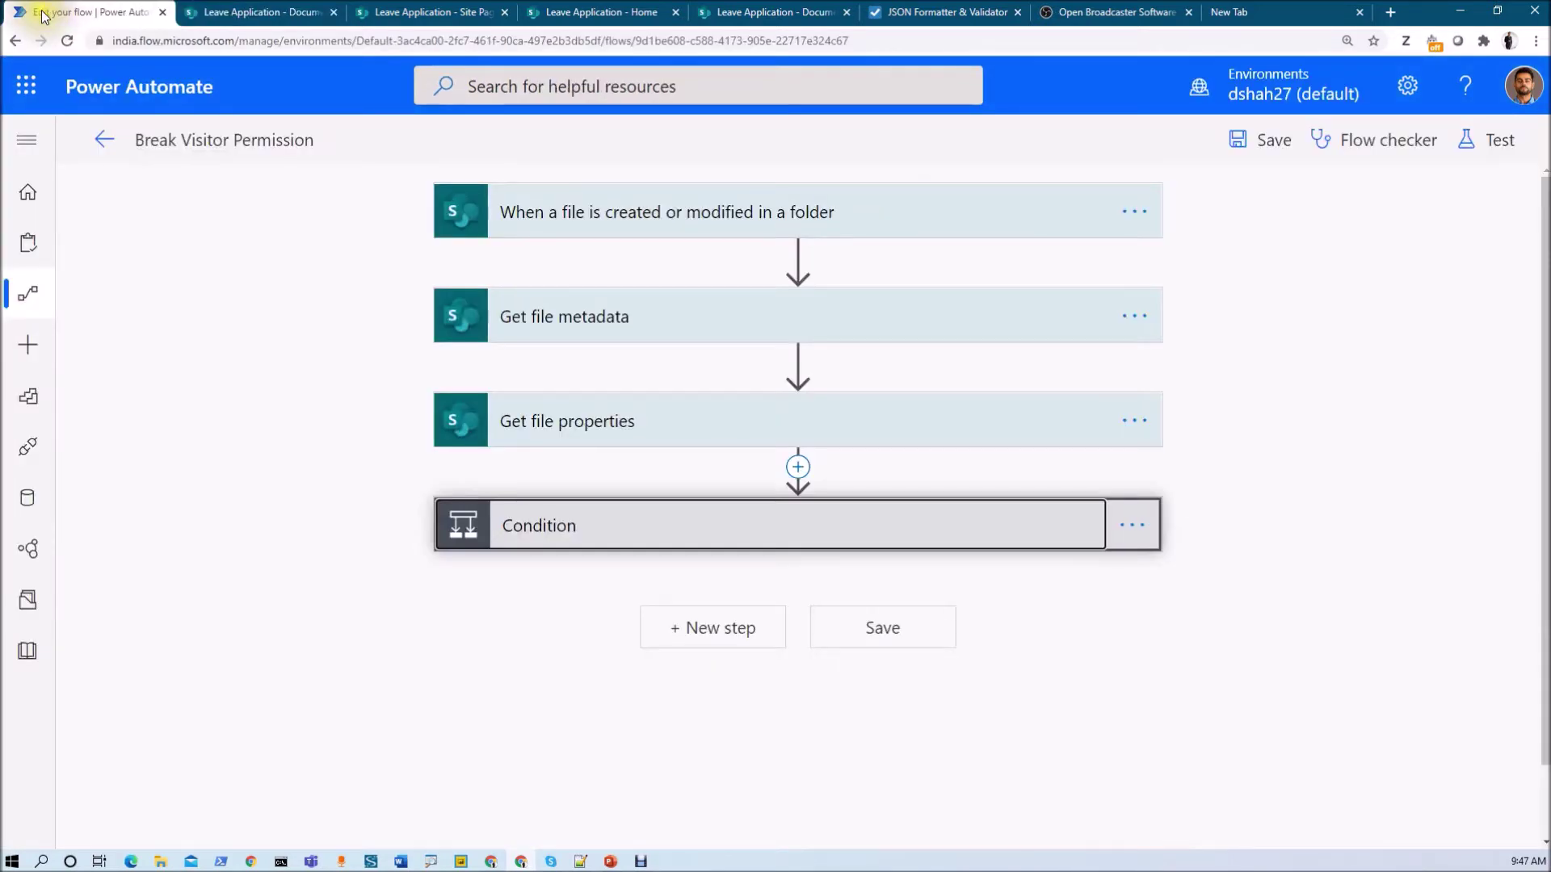
pyautogui.click(609, 217)
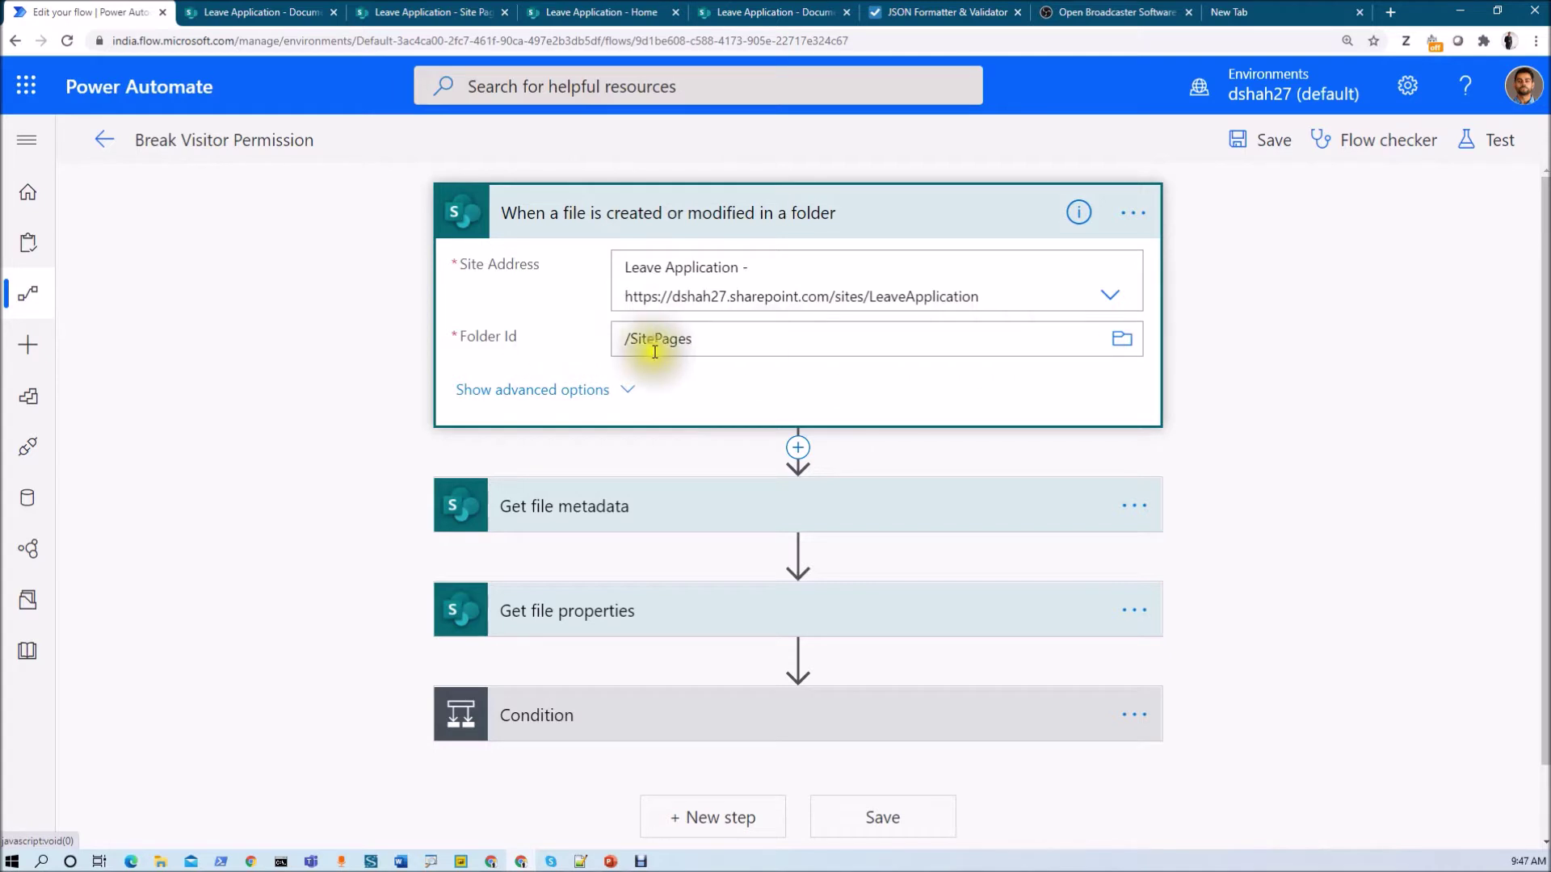
pyautogui.click(1122, 342)
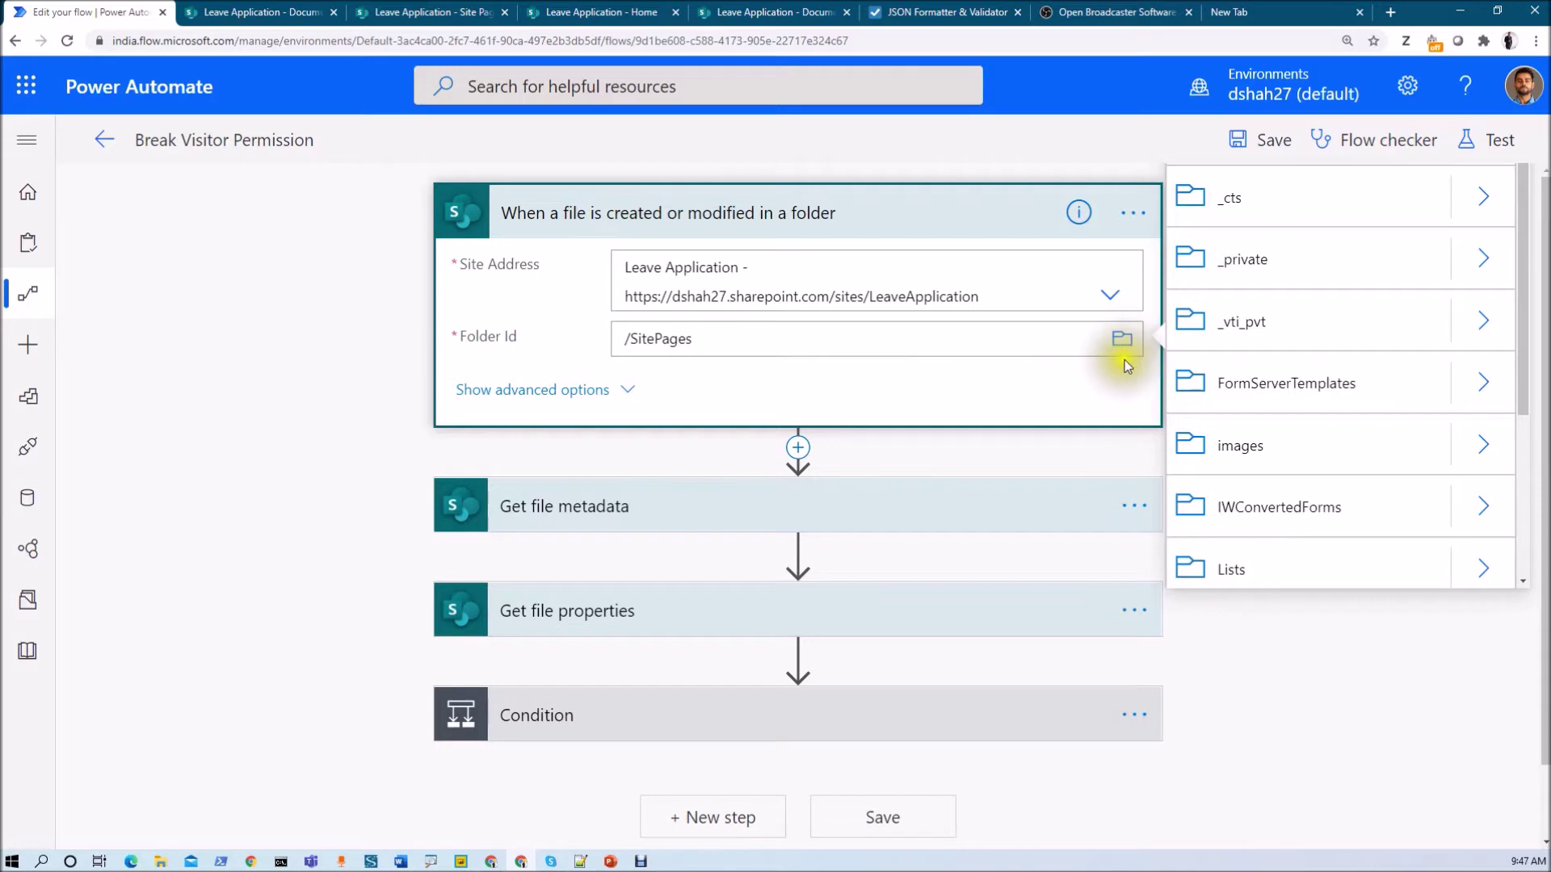
pyautogui.scroll(-3, 1271, 444)
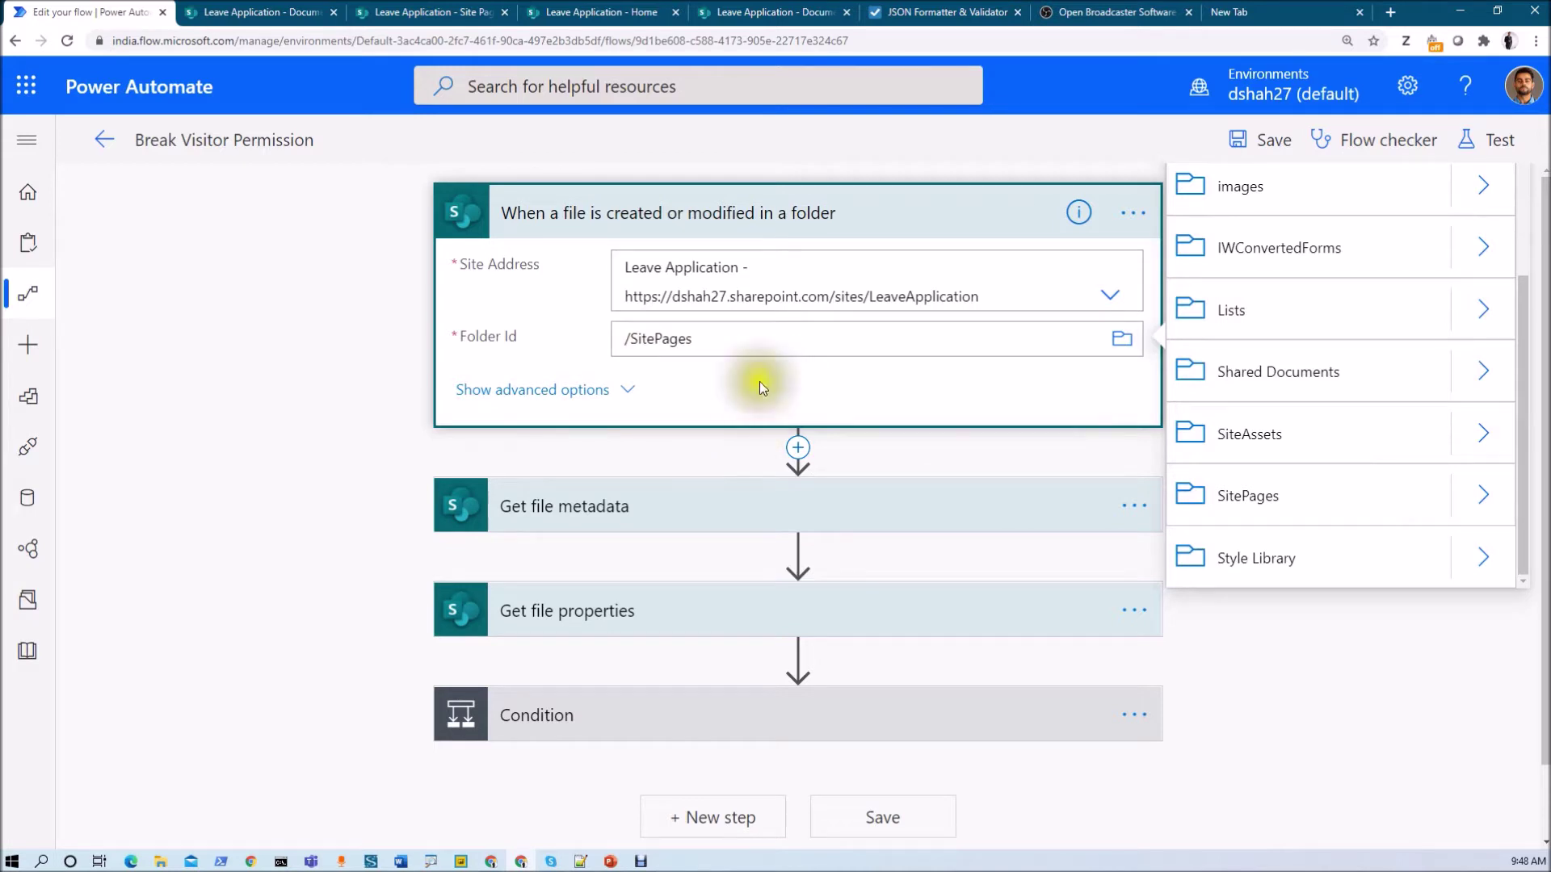
pyautogui.click(798, 450)
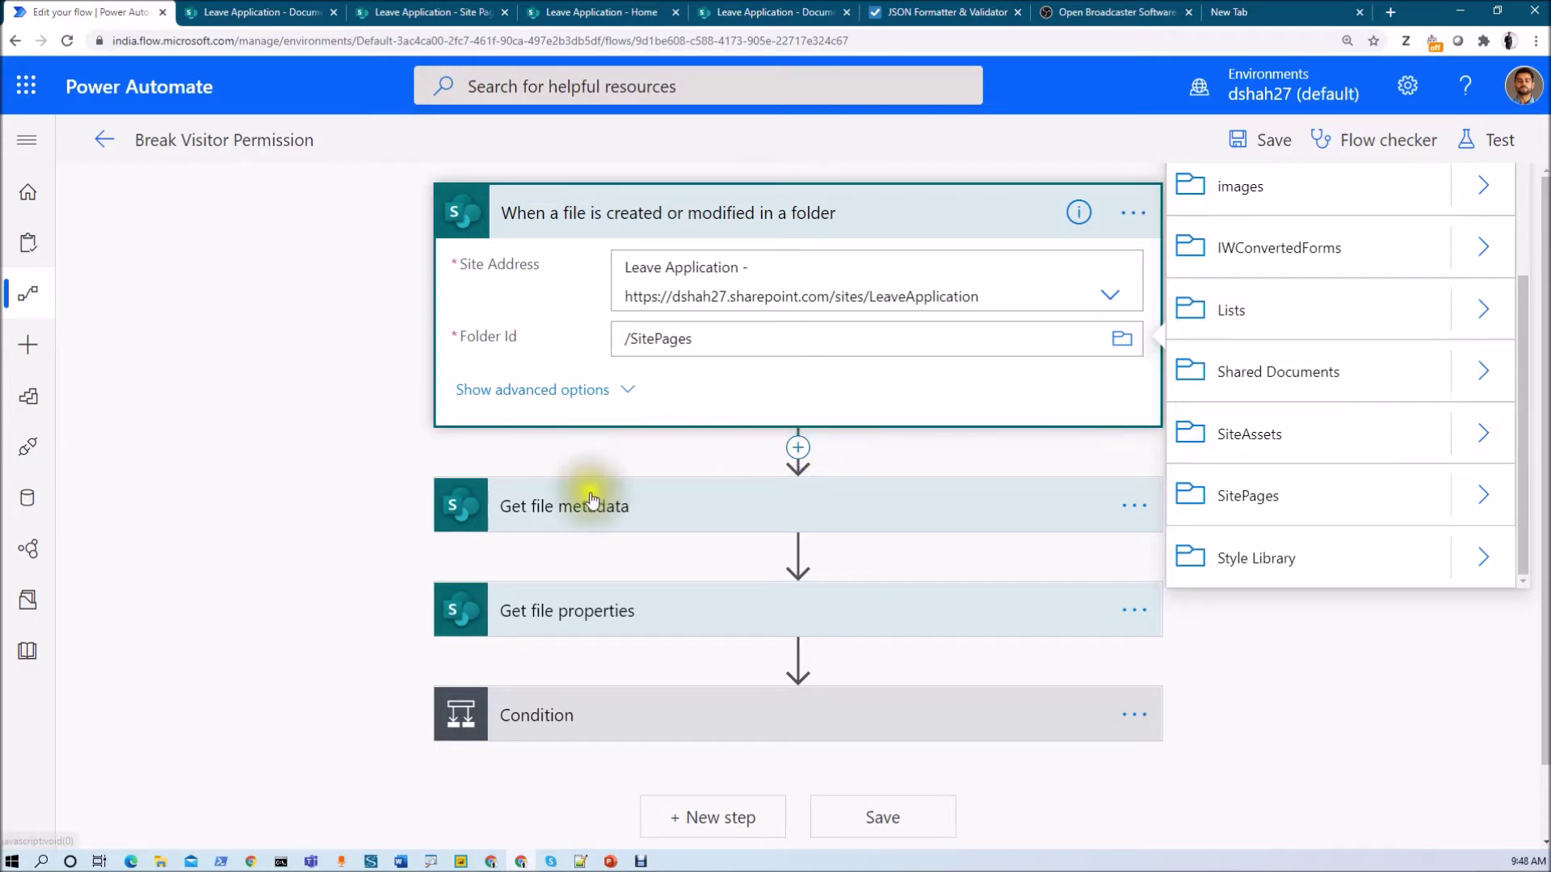
pyautogui.click(798, 449)
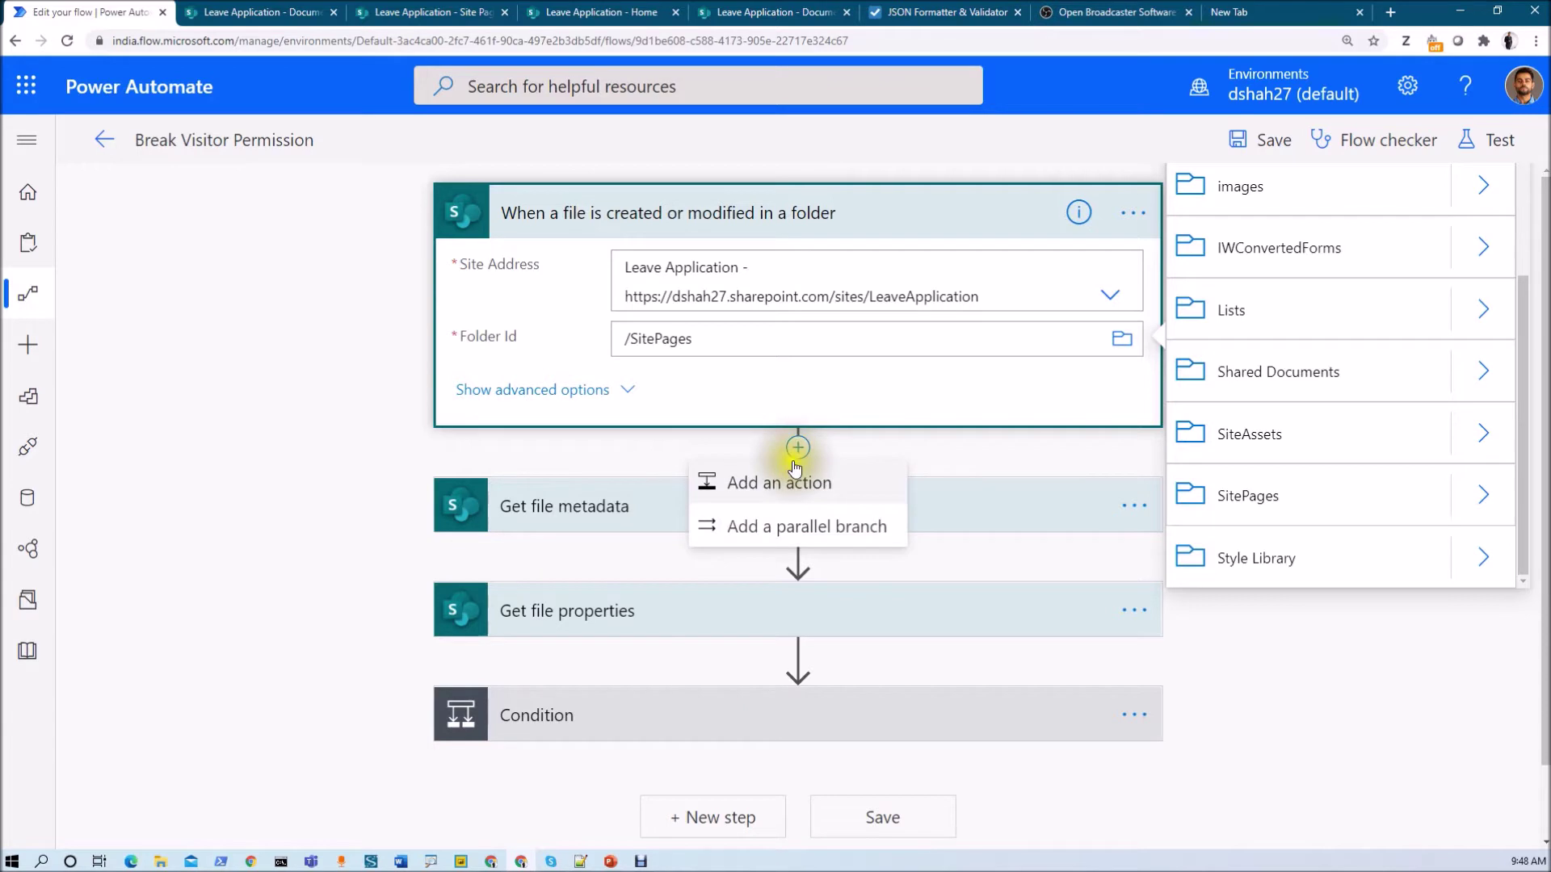
pyautogui.click(777, 482)
pyautogui.click(738, 365)
pyautogui.write('g')
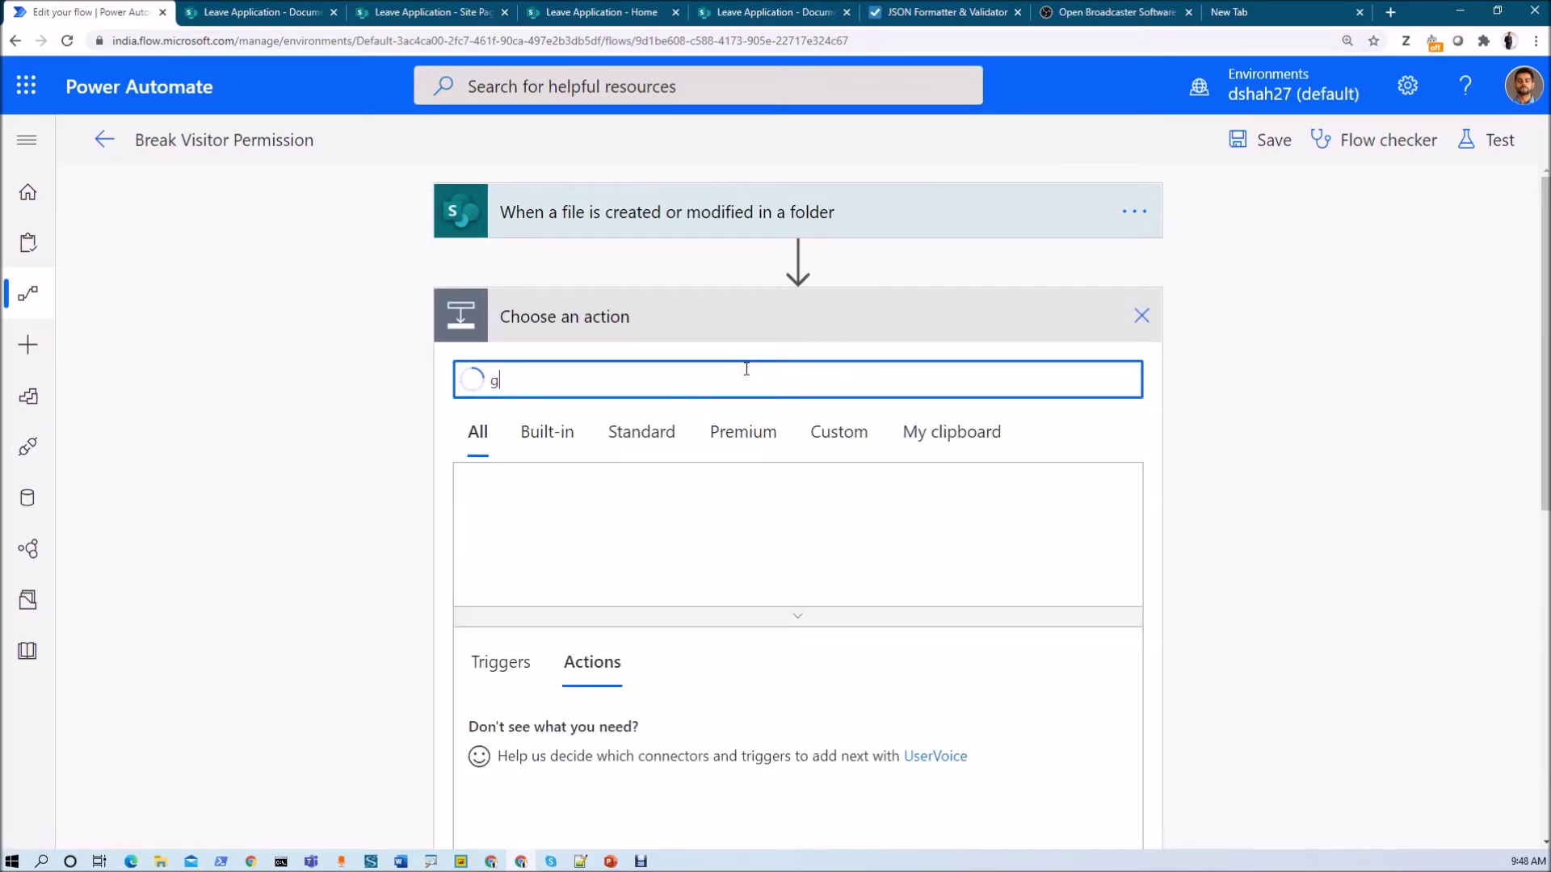
pyautogui.write('et file me')
pyautogui.scroll(-2, 643, 796)
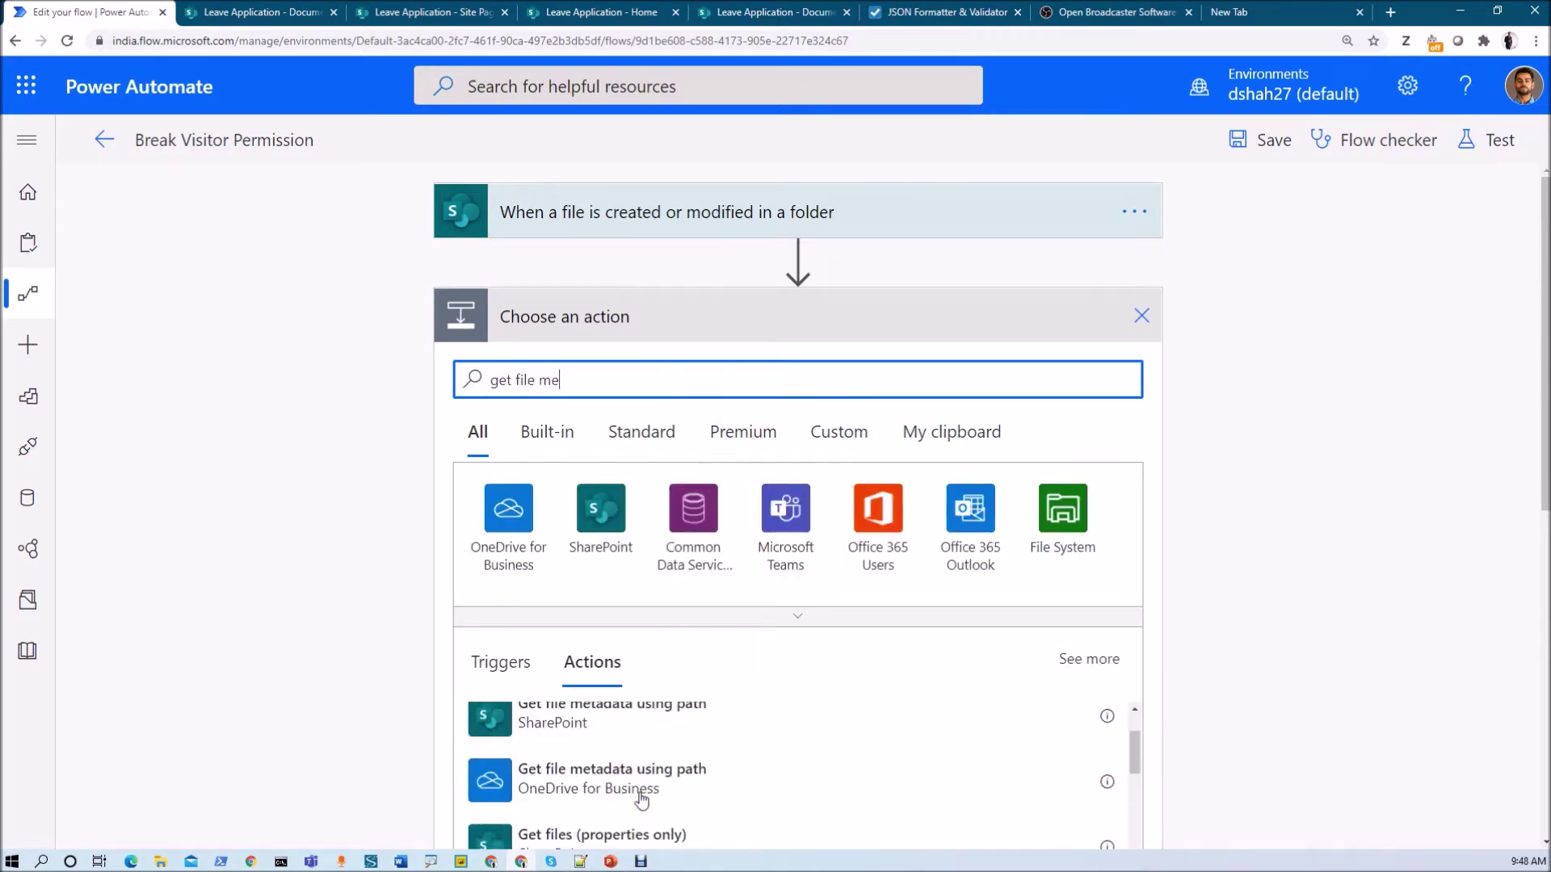
pyautogui.scroll(2, 645, 783)
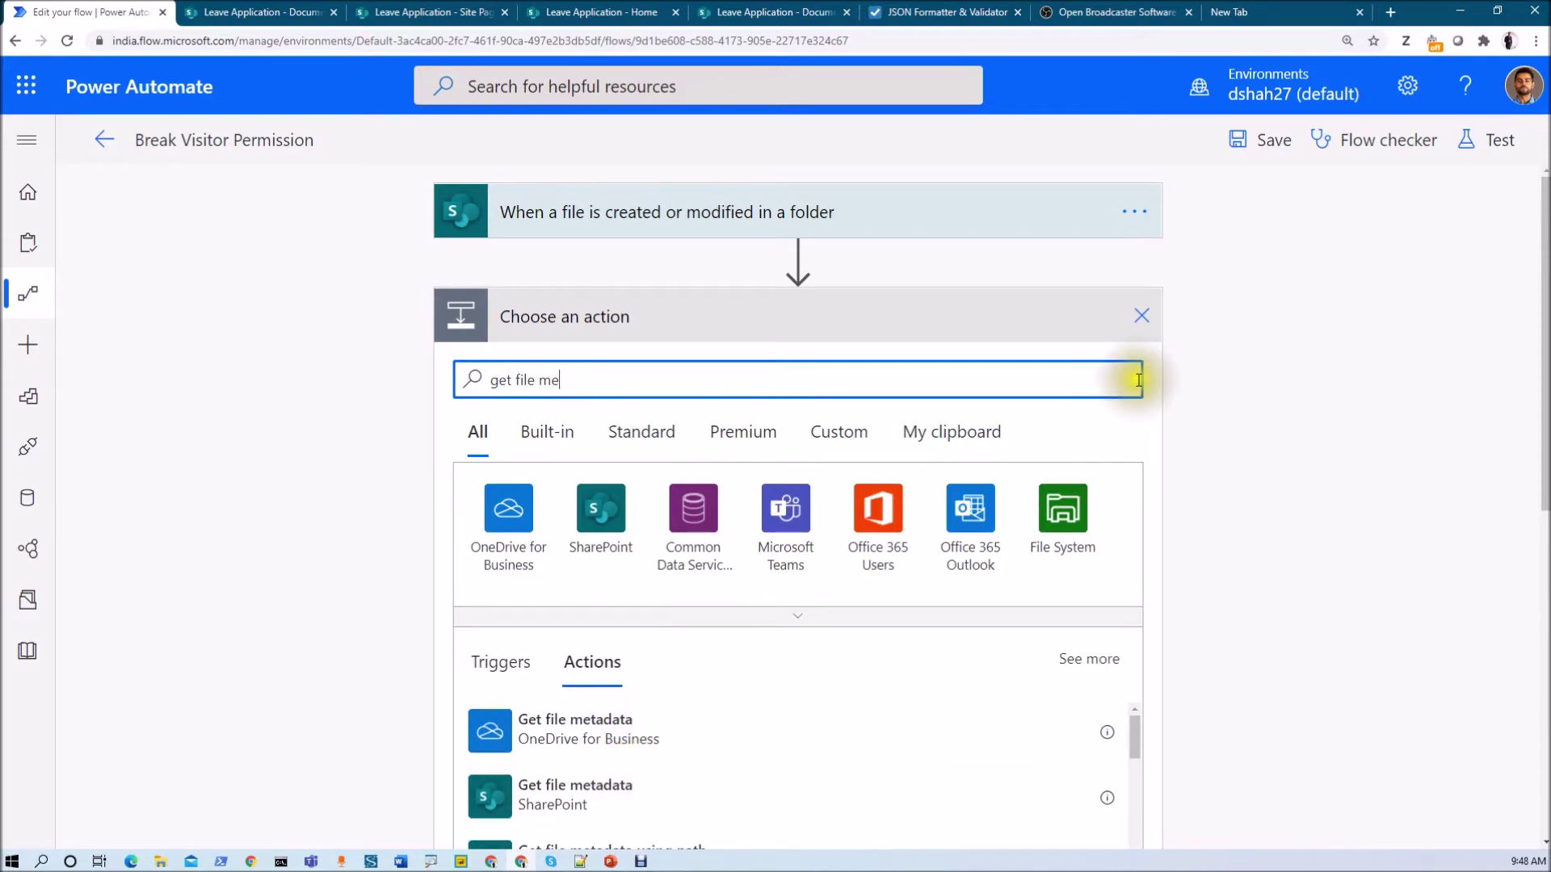
pyautogui.click(1141, 320)
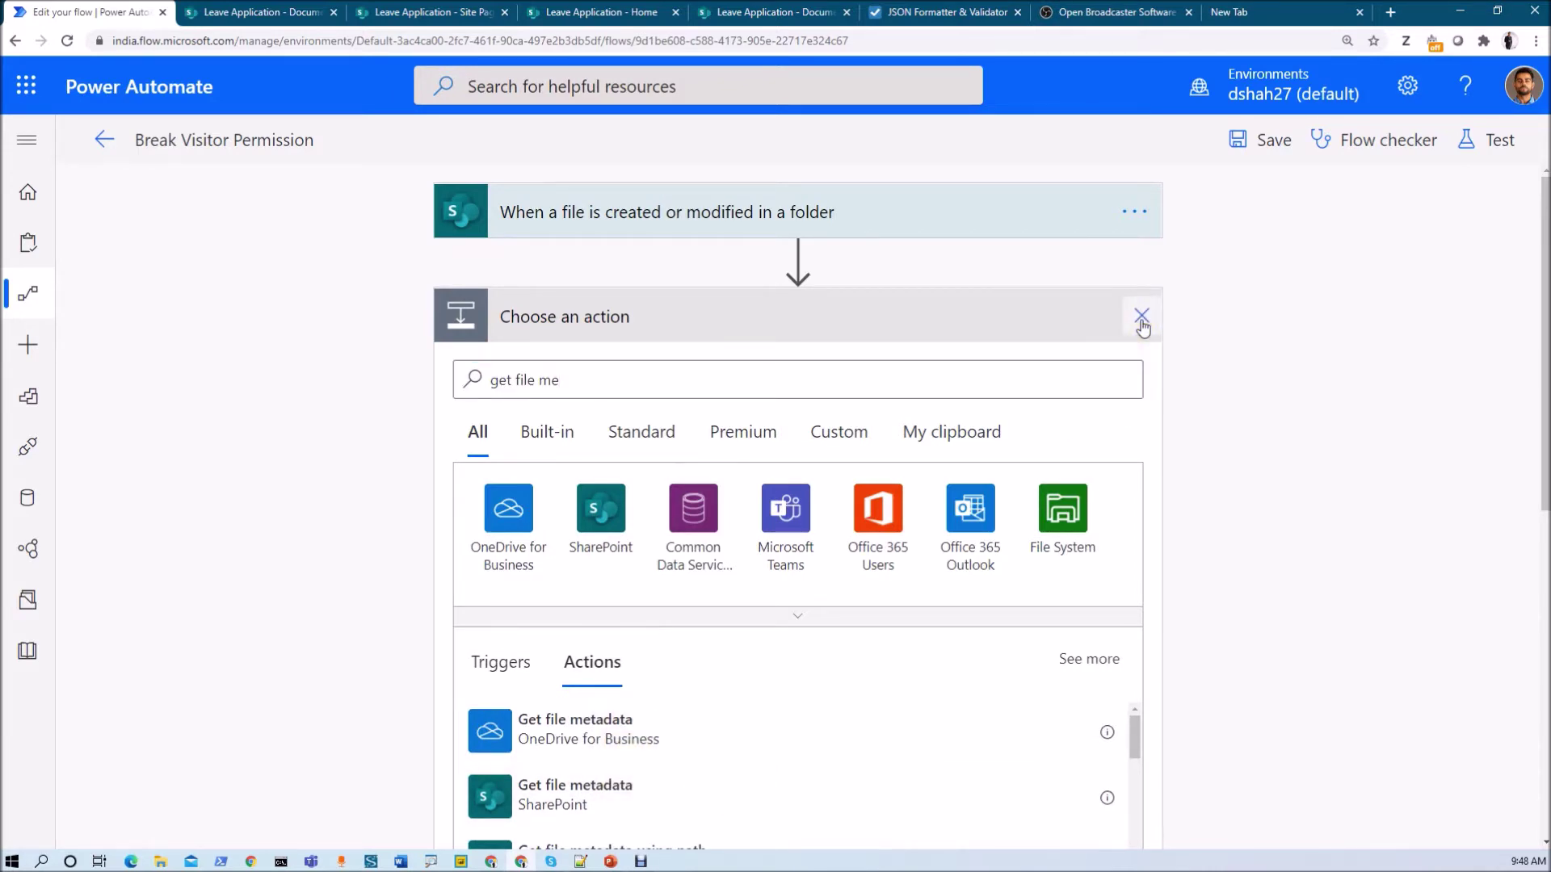
# Step: Review the site address and file identifier configured in the Get file metadata action
pyautogui.click(774, 329)
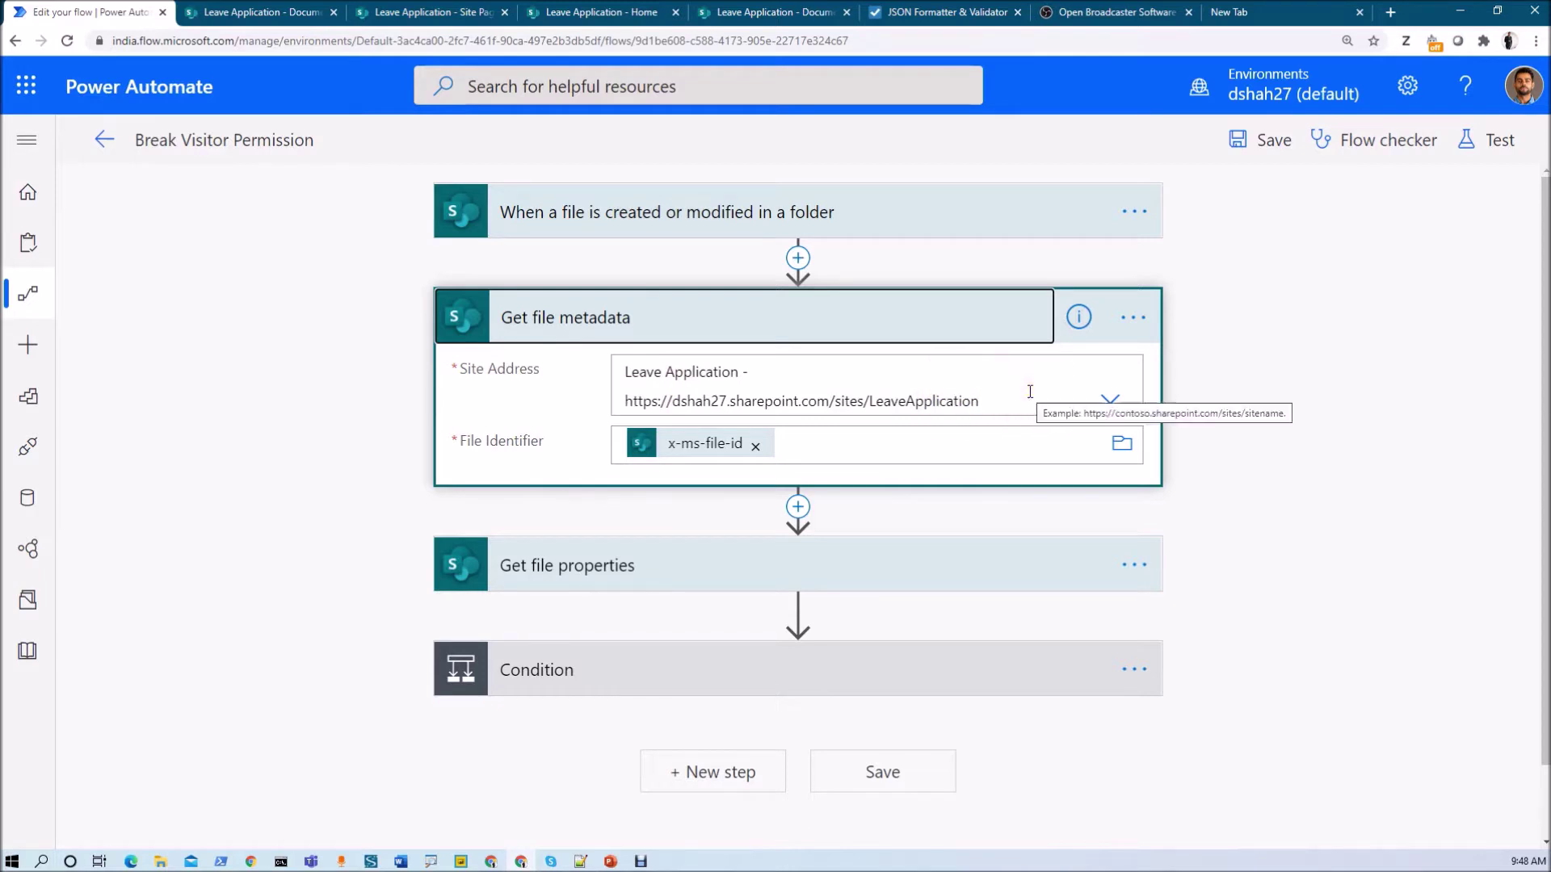
pyautogui.click(857, 444)
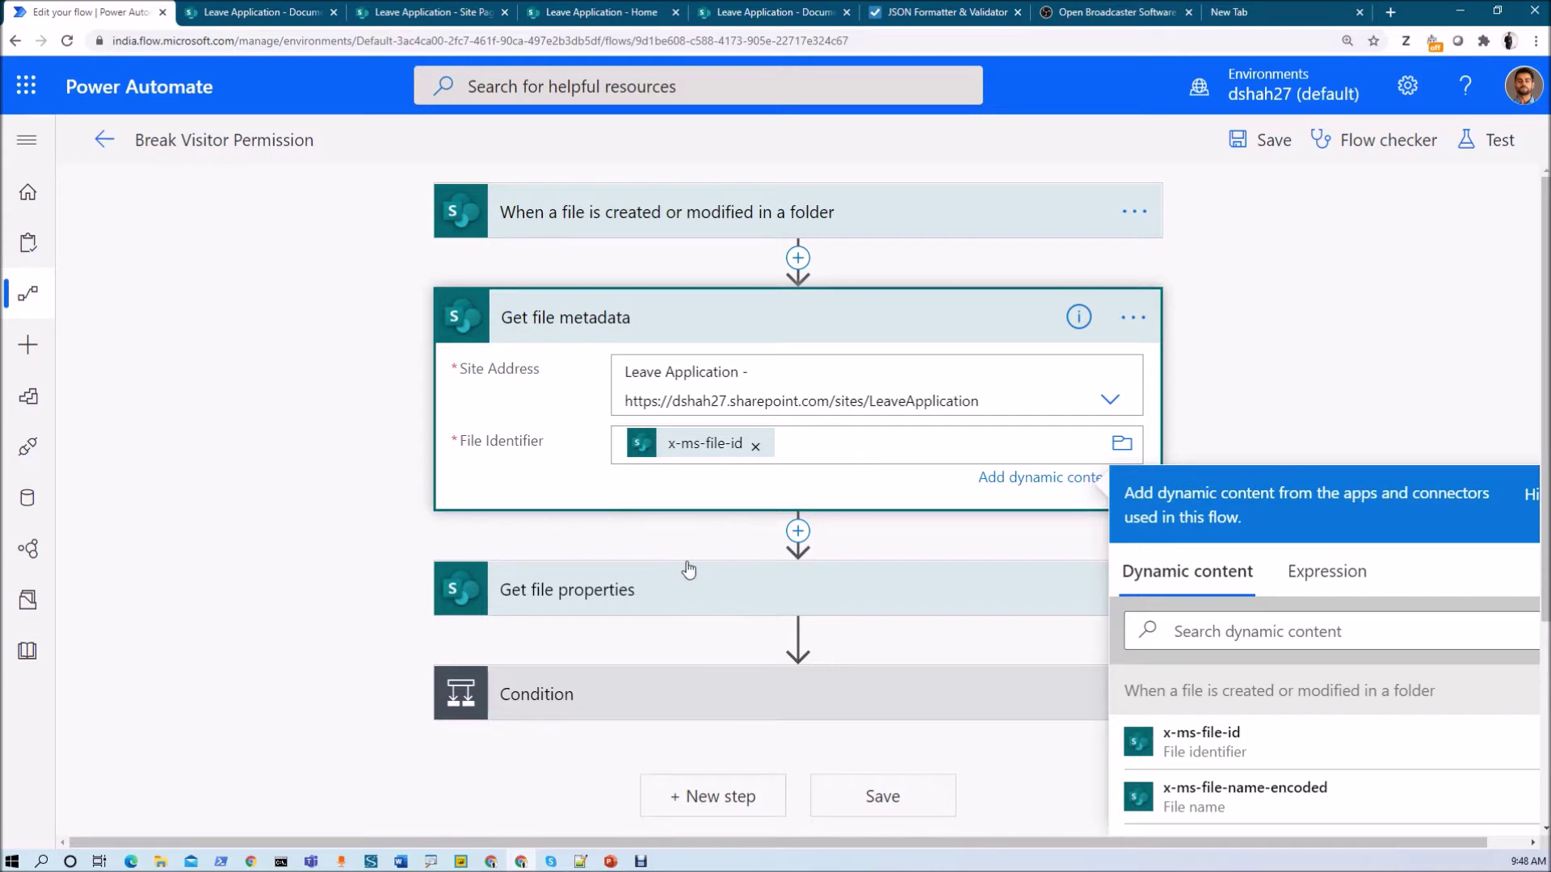
pyautogui.click(798, 535)
pyautogui.click(798, 535)
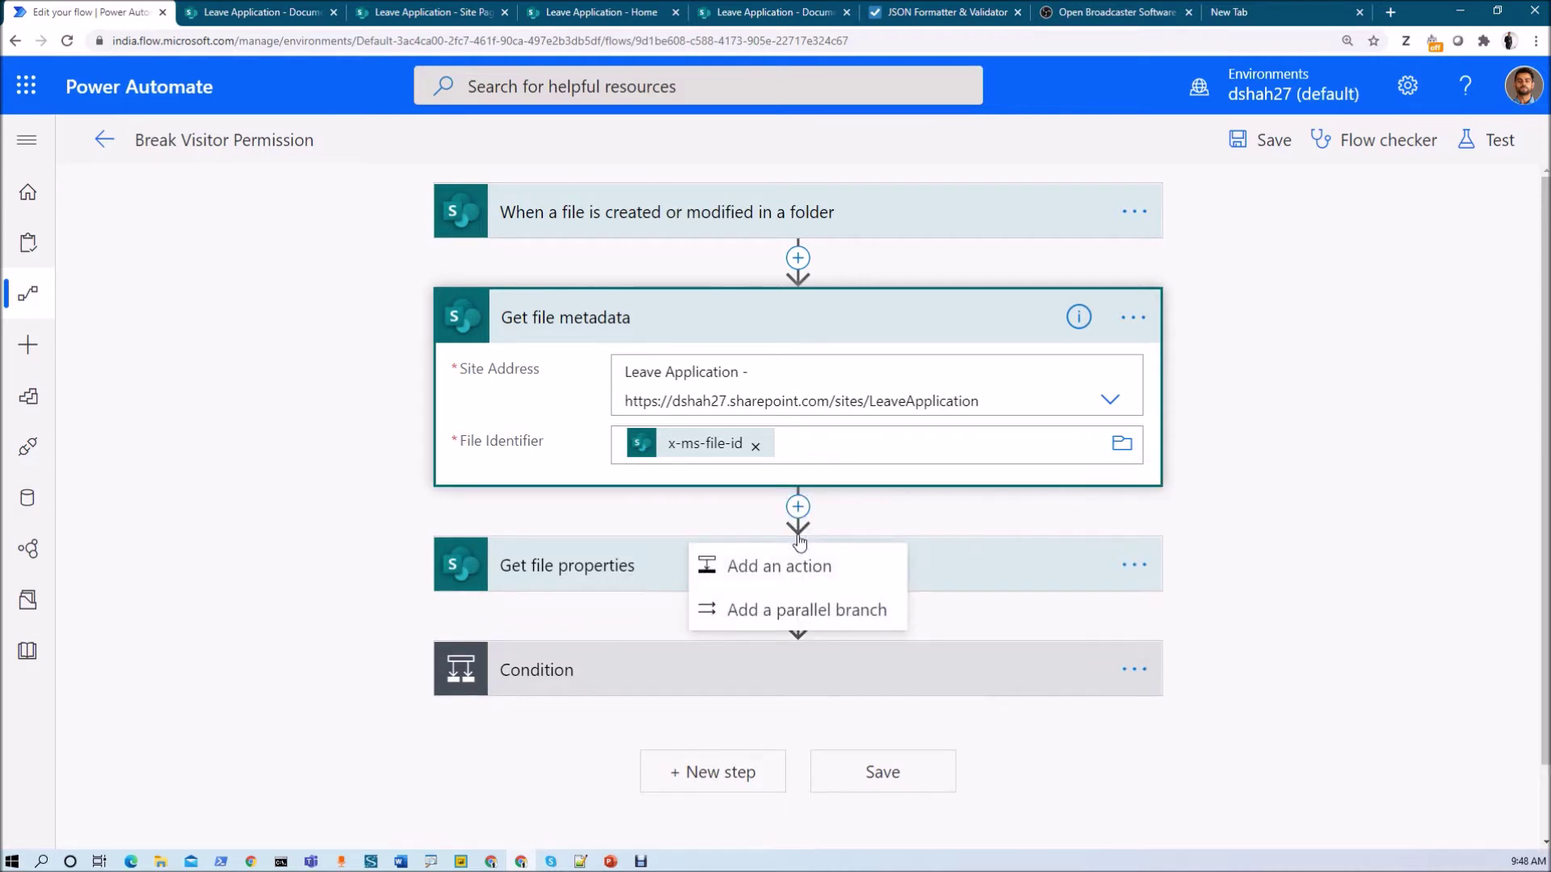
pyautogui.click(790, 559)
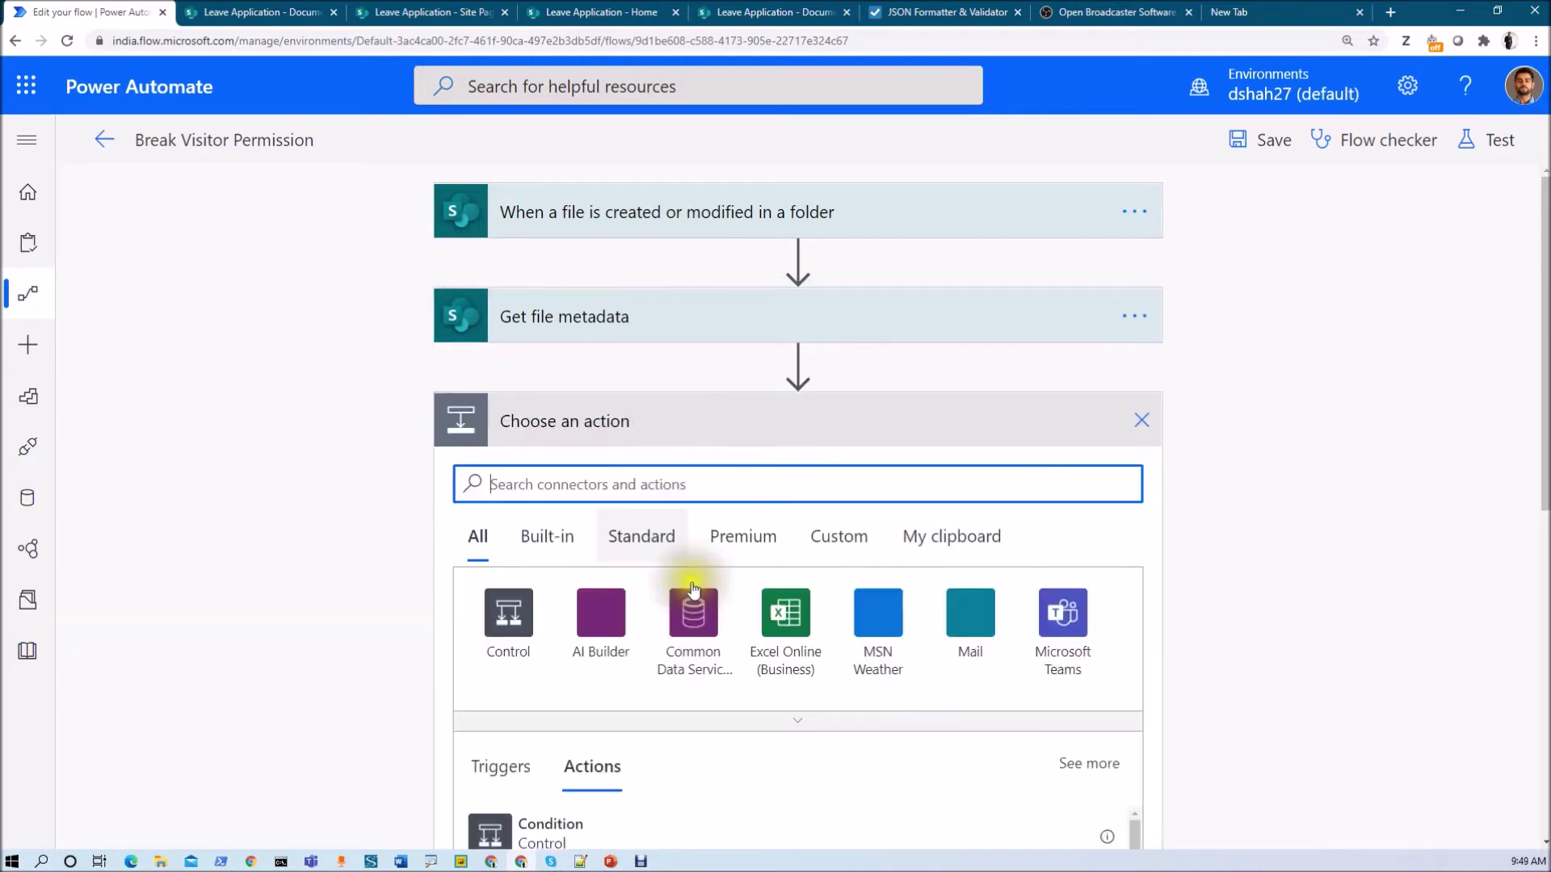
pyautogui.write('ge')
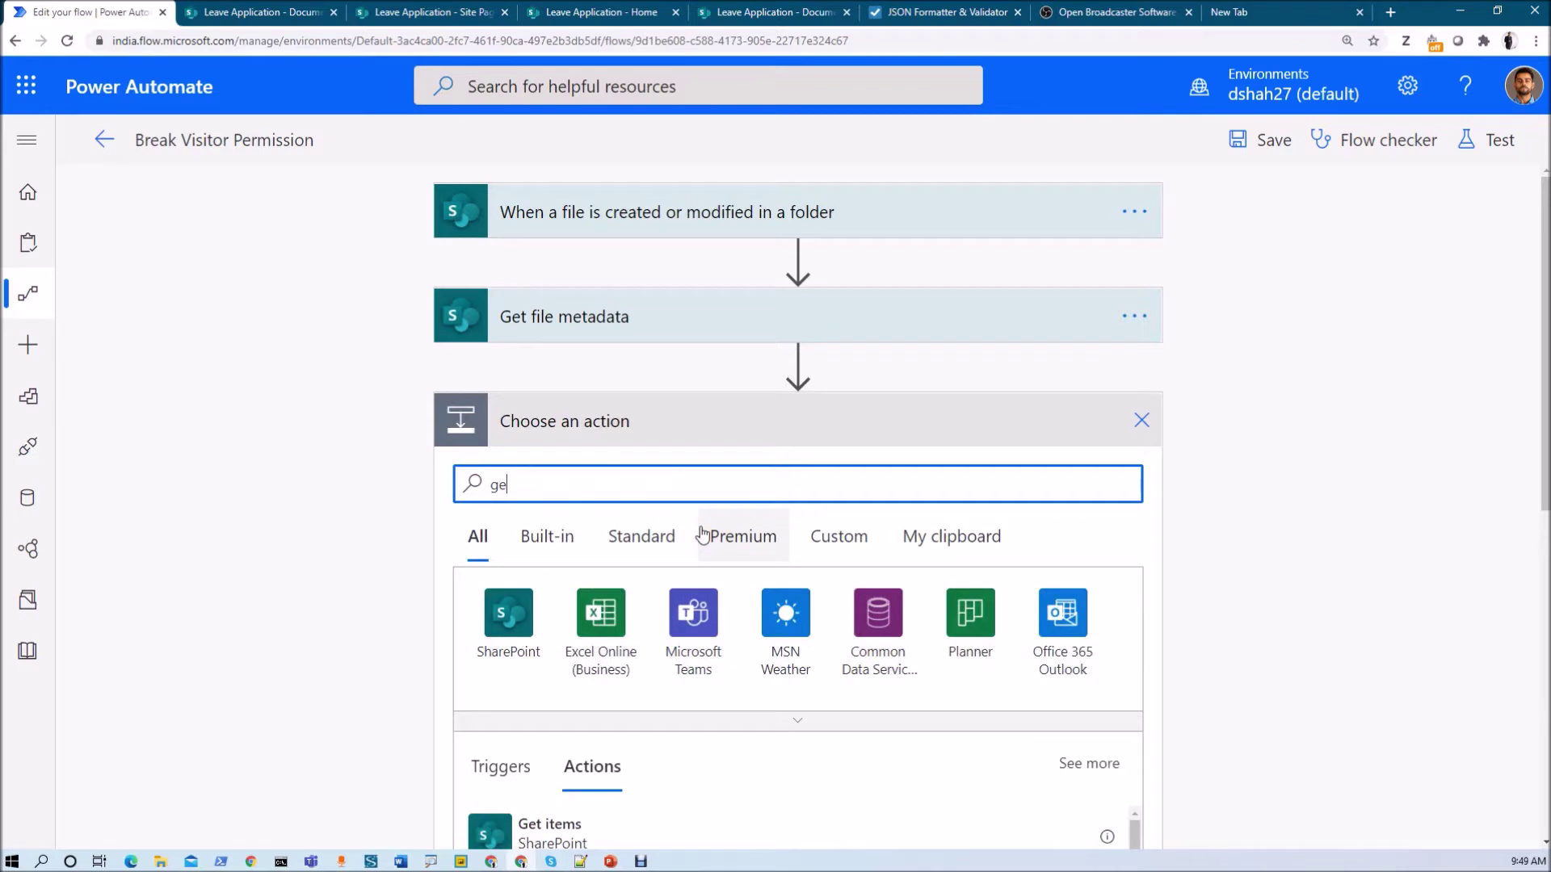
pyautogui.write('t file')
pyautogui.scroll(-2, 594, 716)
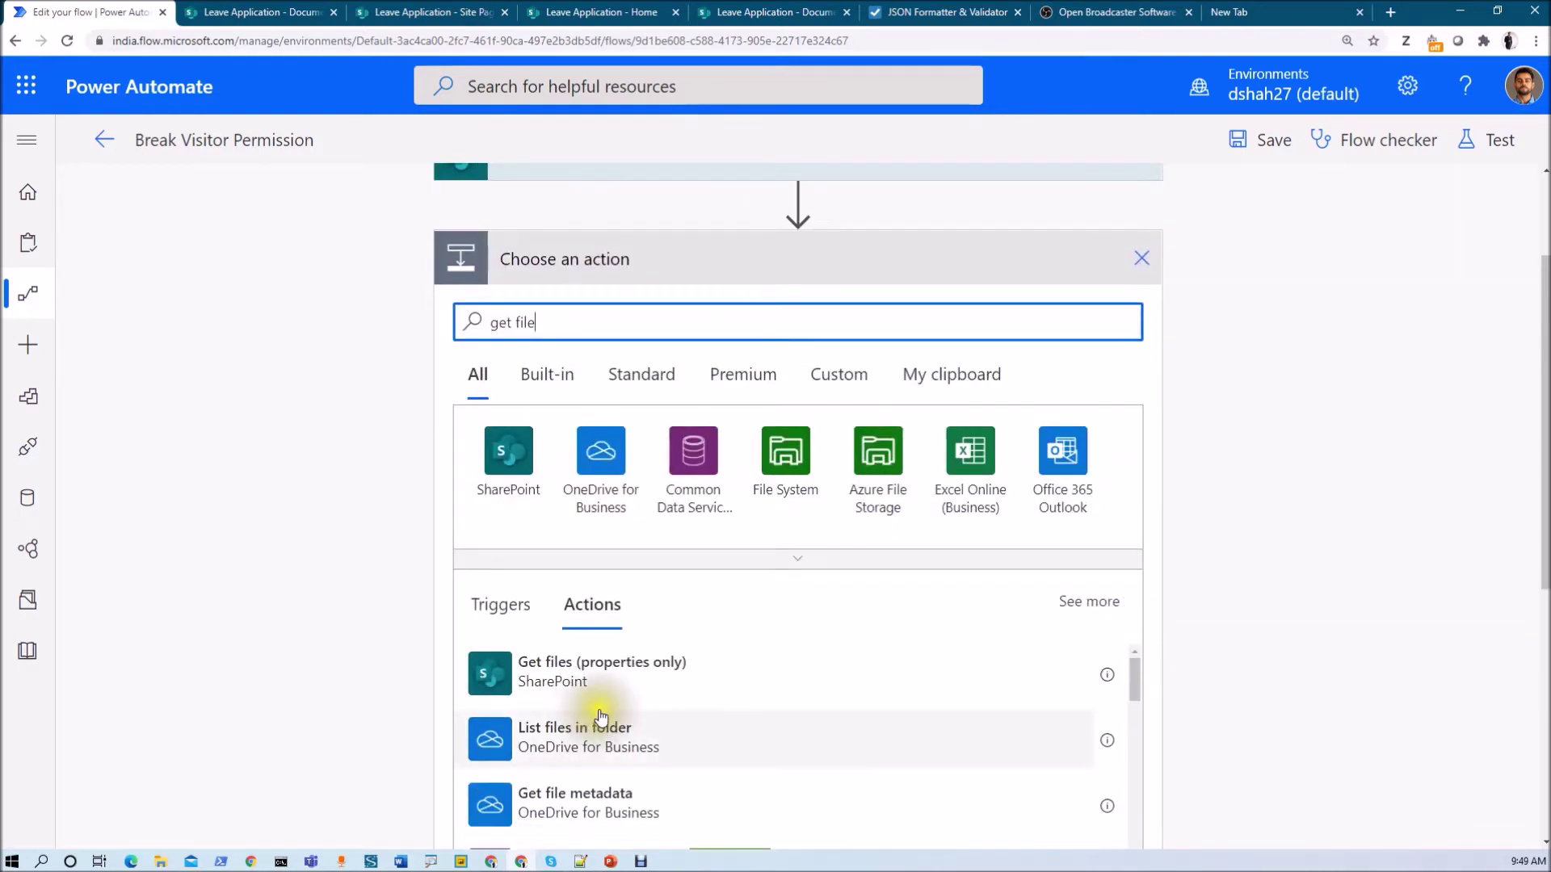
pyautogui.scroll(-3, 644, 682)
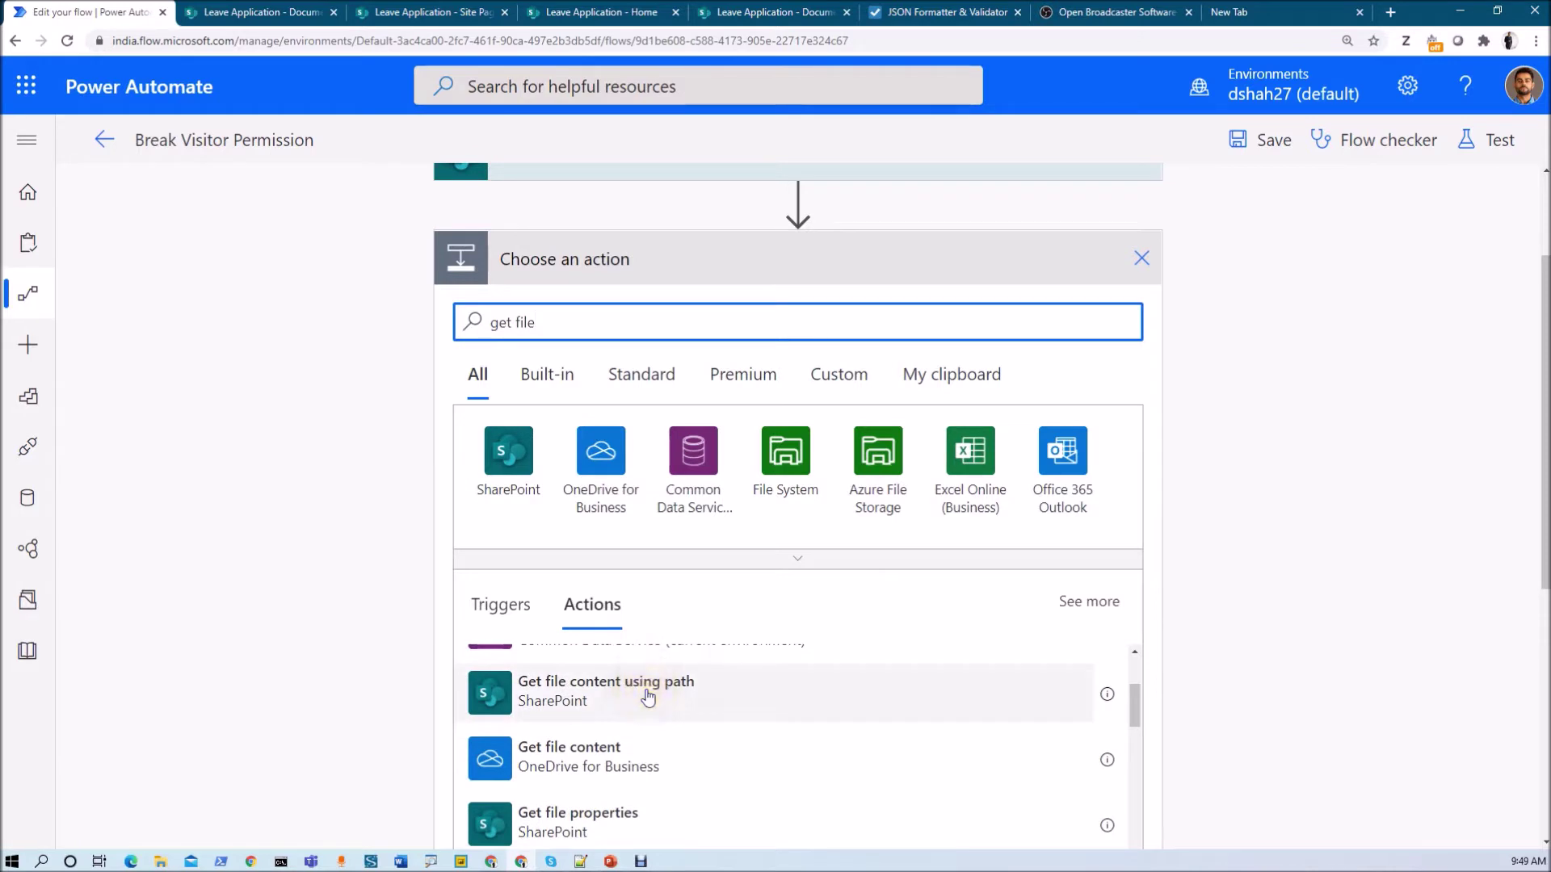
pyautogui.scroll(-1, 635, 804)
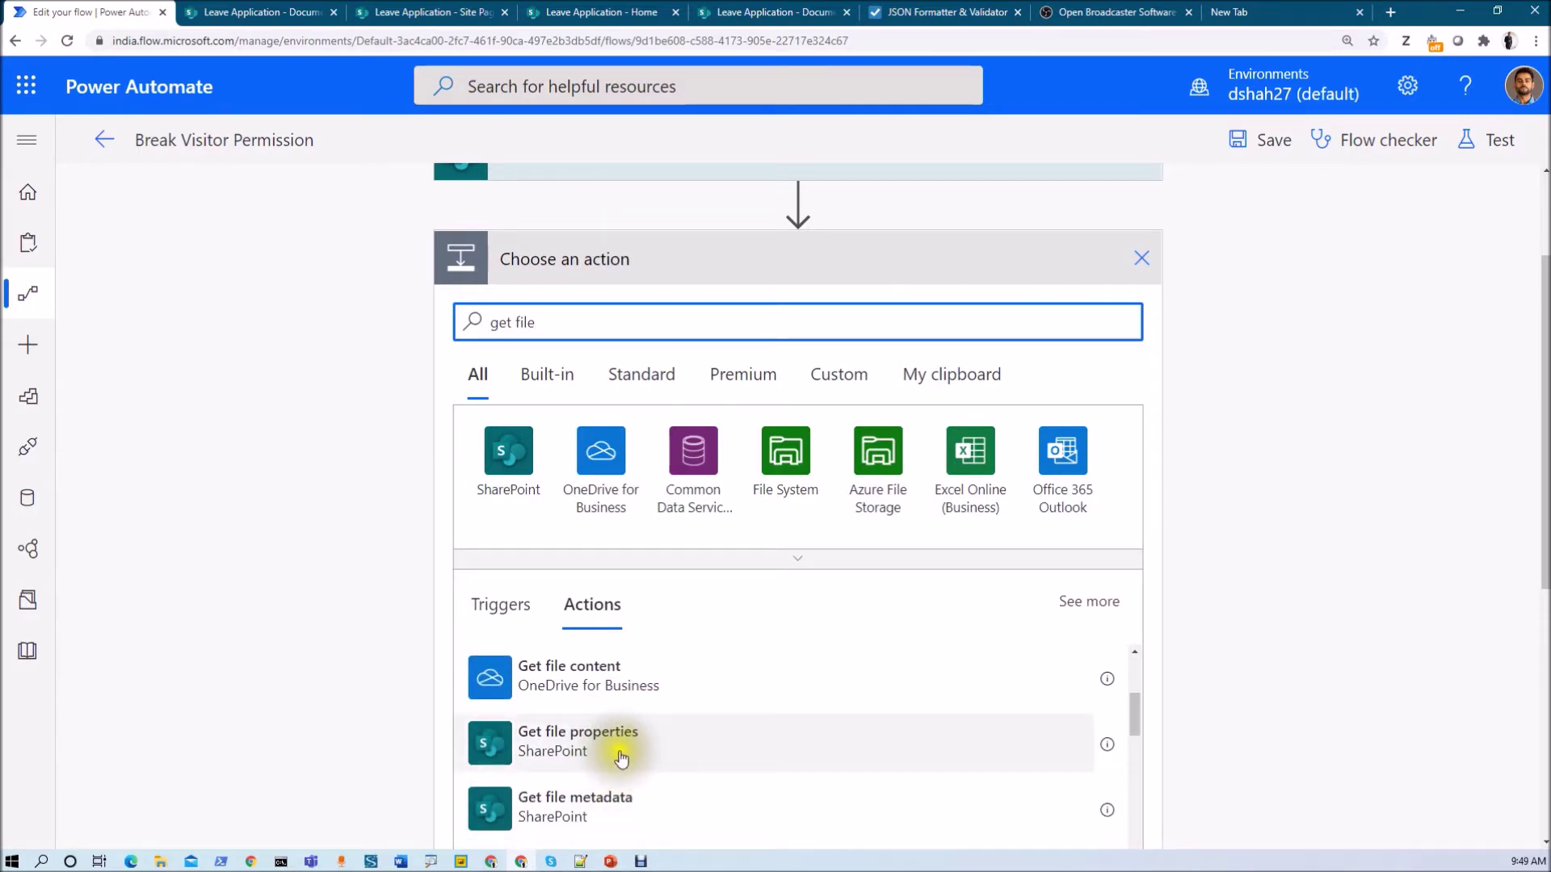
pyautogui.click(1141, 259)
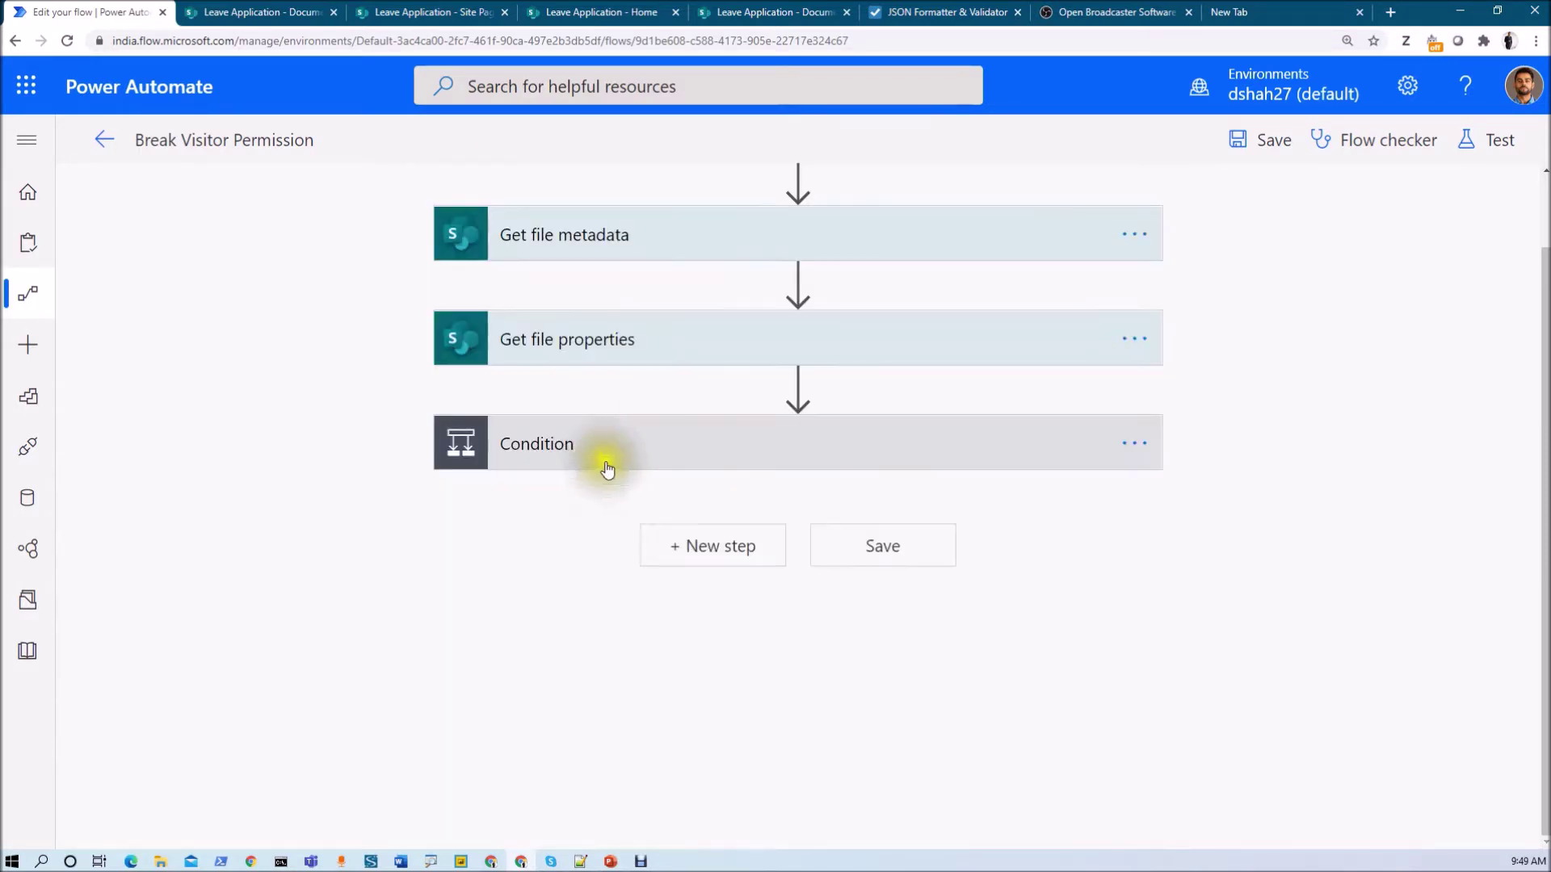
# Step: Review the site address, library name and ItemId value configured in the Get file properties action
pyautogui.click(705, 347)
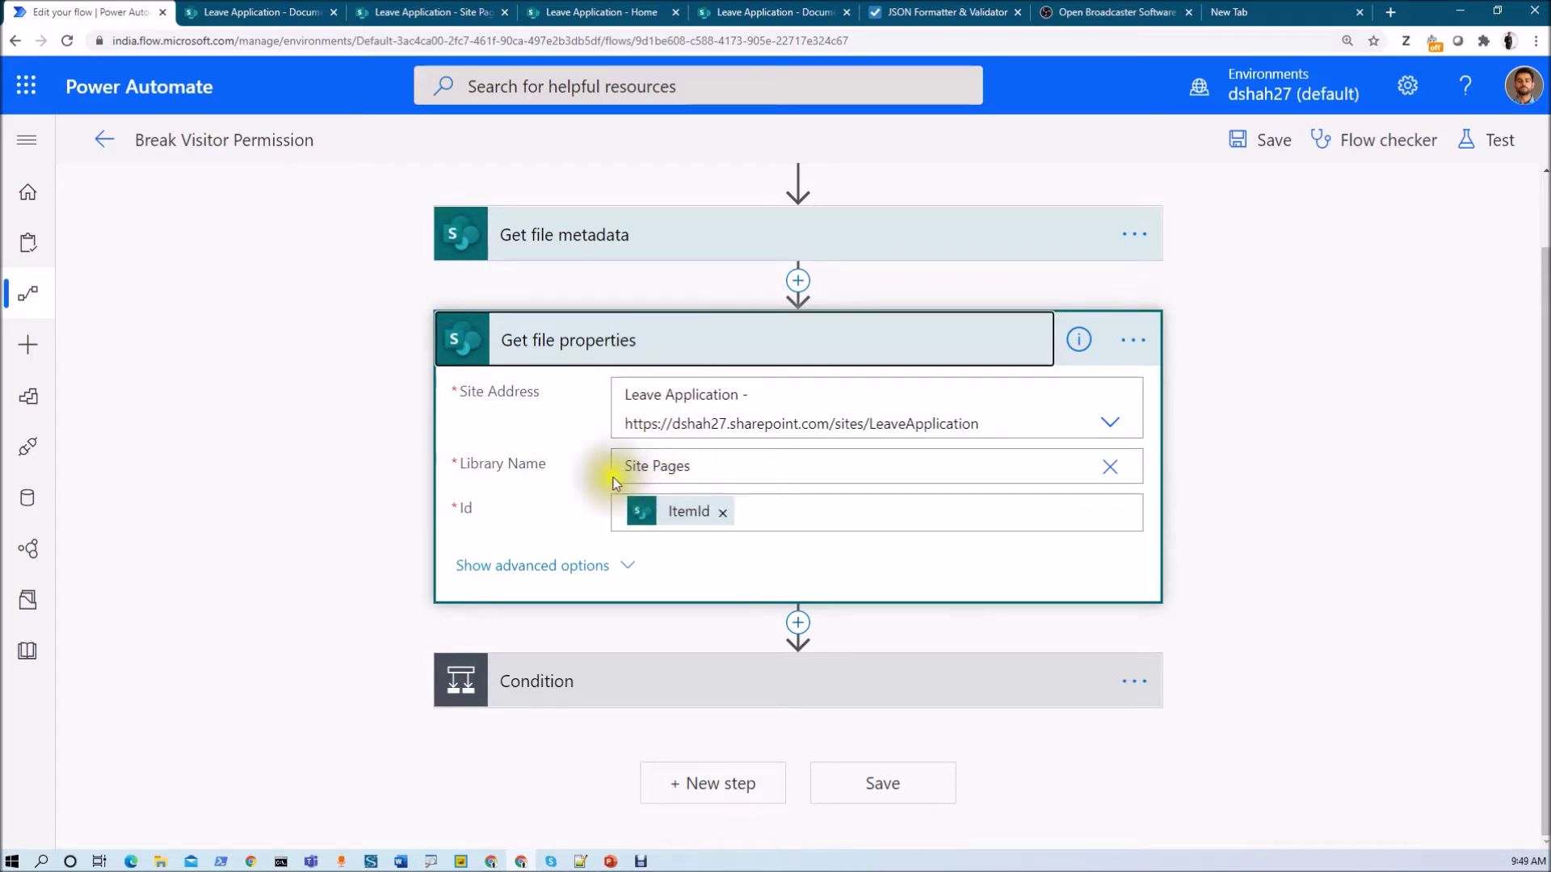
pyautogui.click(481, 514)
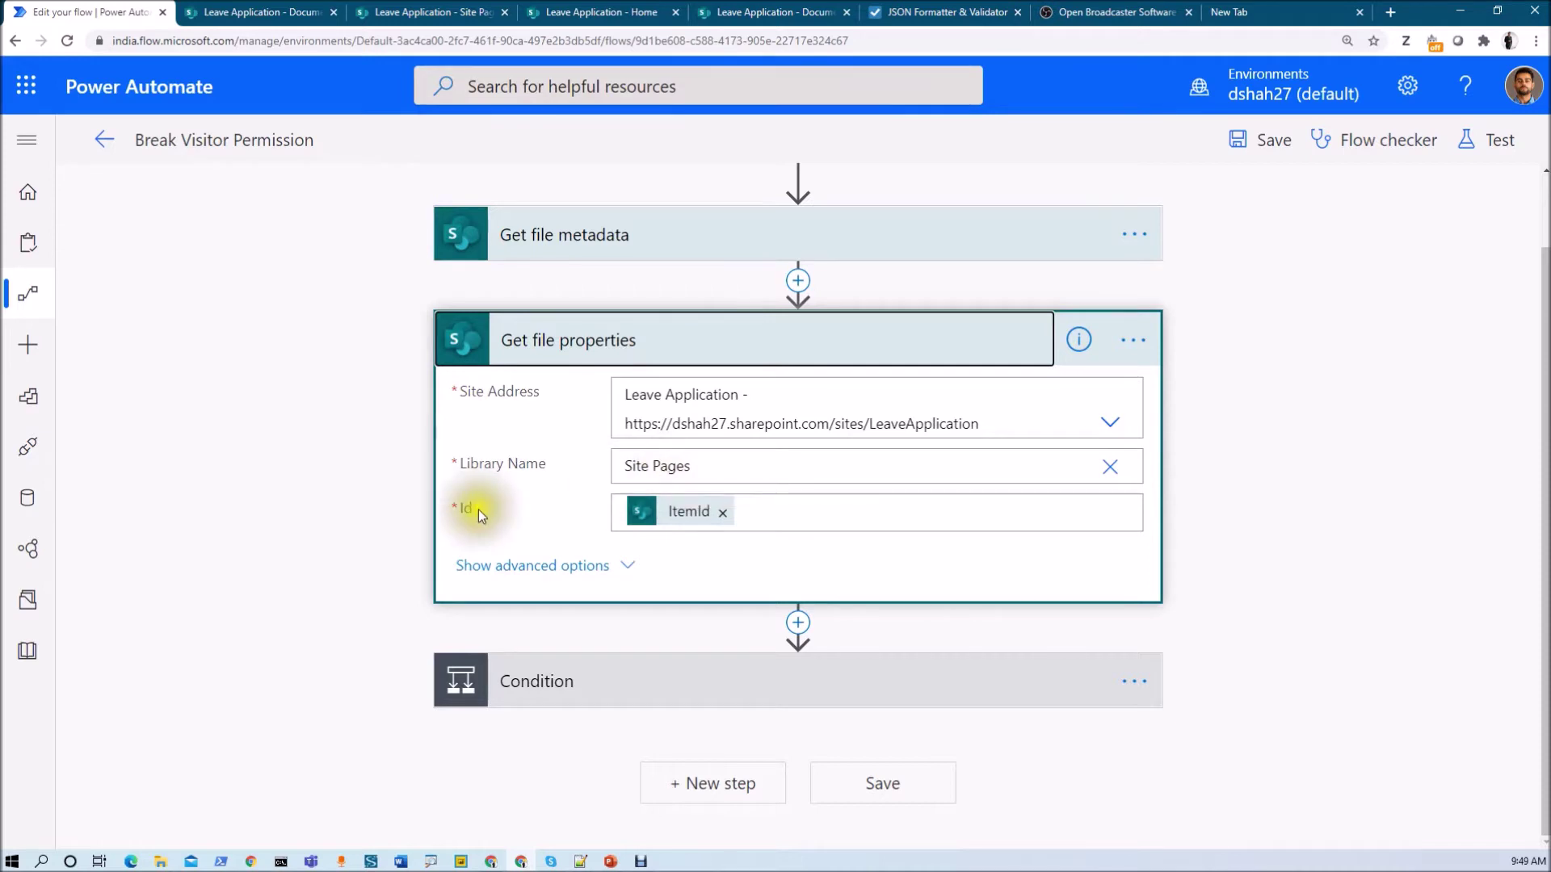
pyautogui.click(739, 512)
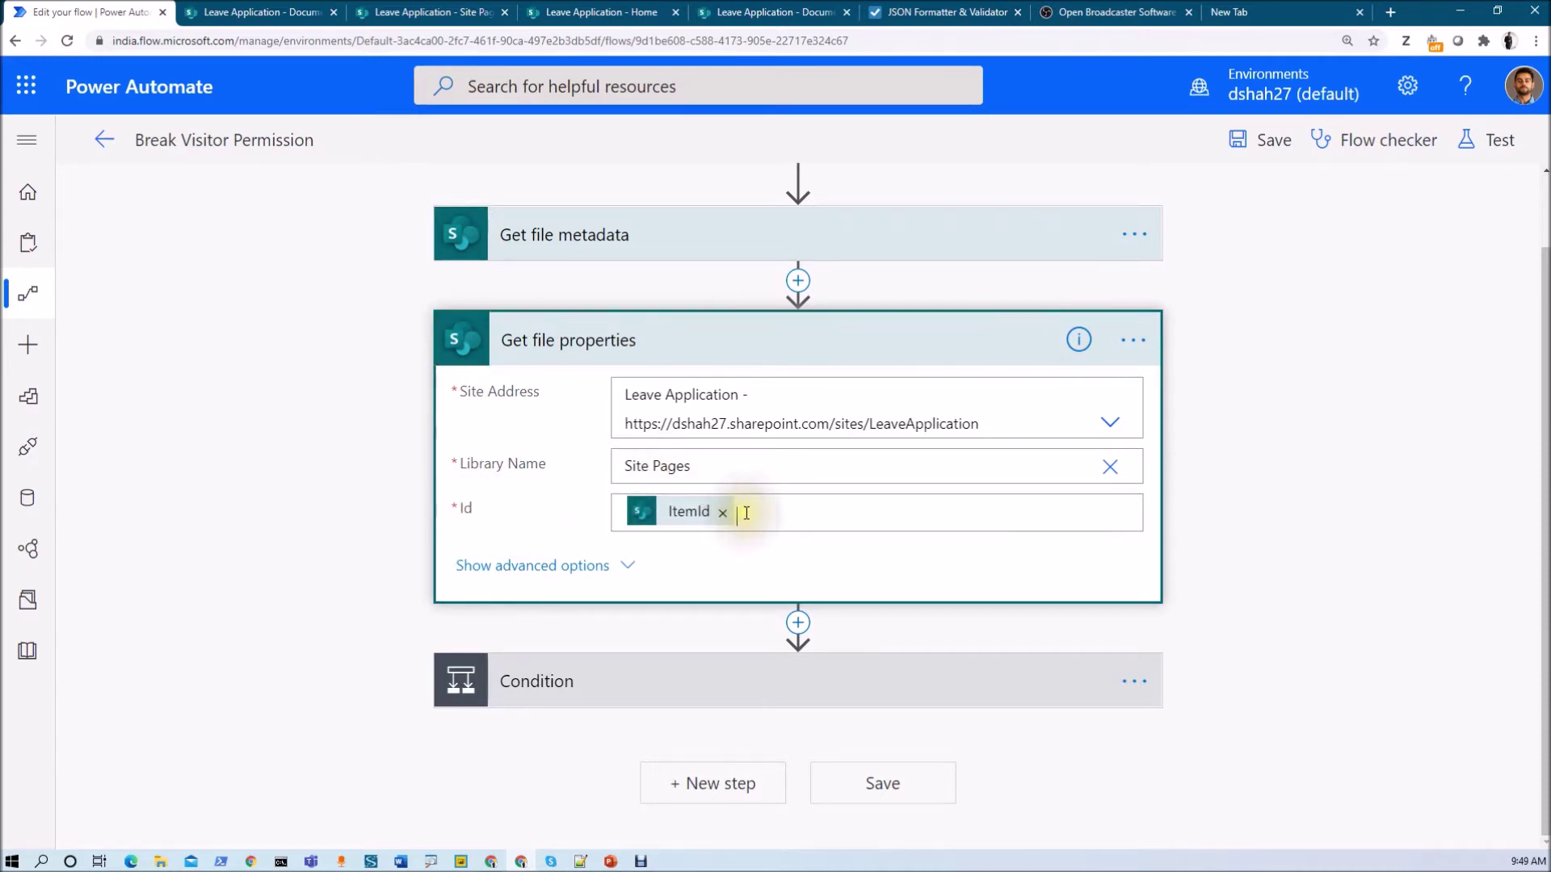
pyautogui.scroll(-1, 1042, 606)
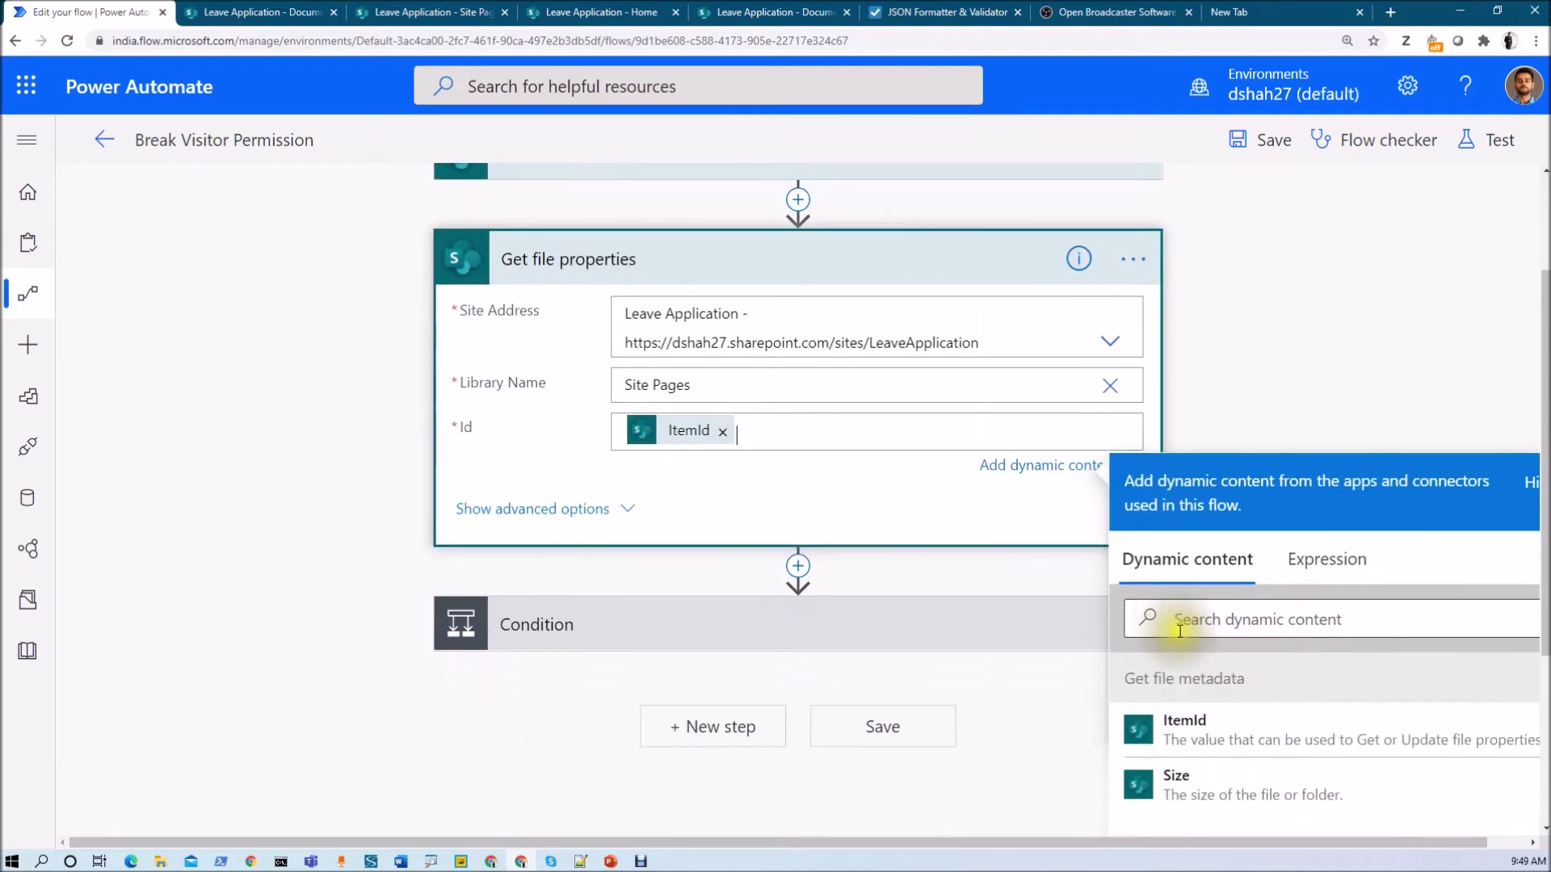
pyautogui.scroll(2, 970, 471)
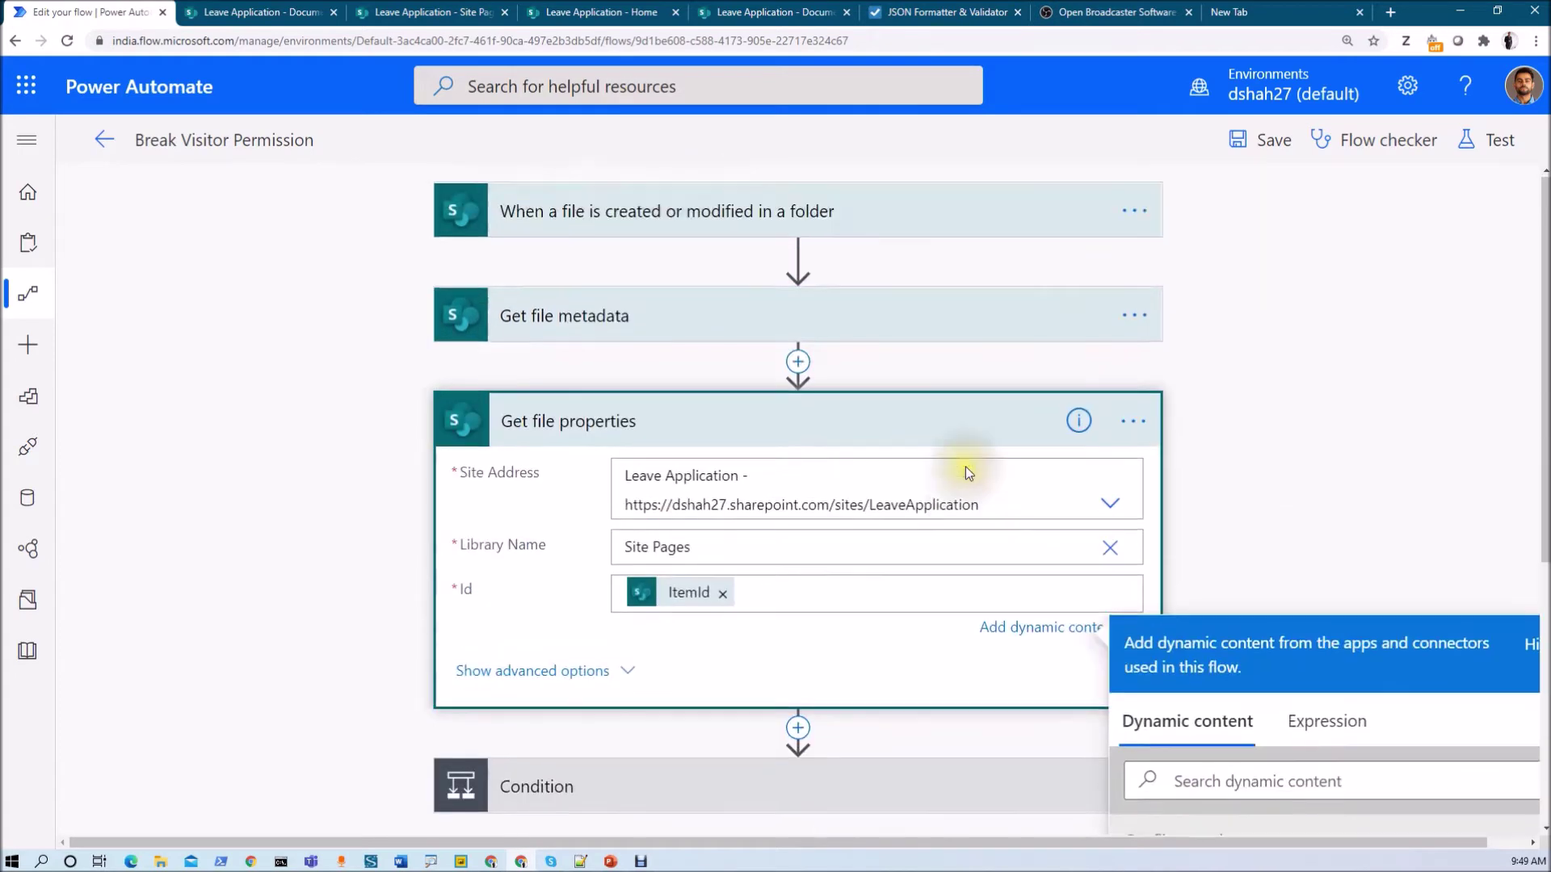
pyautogui.scroll(-3, 993, 420)
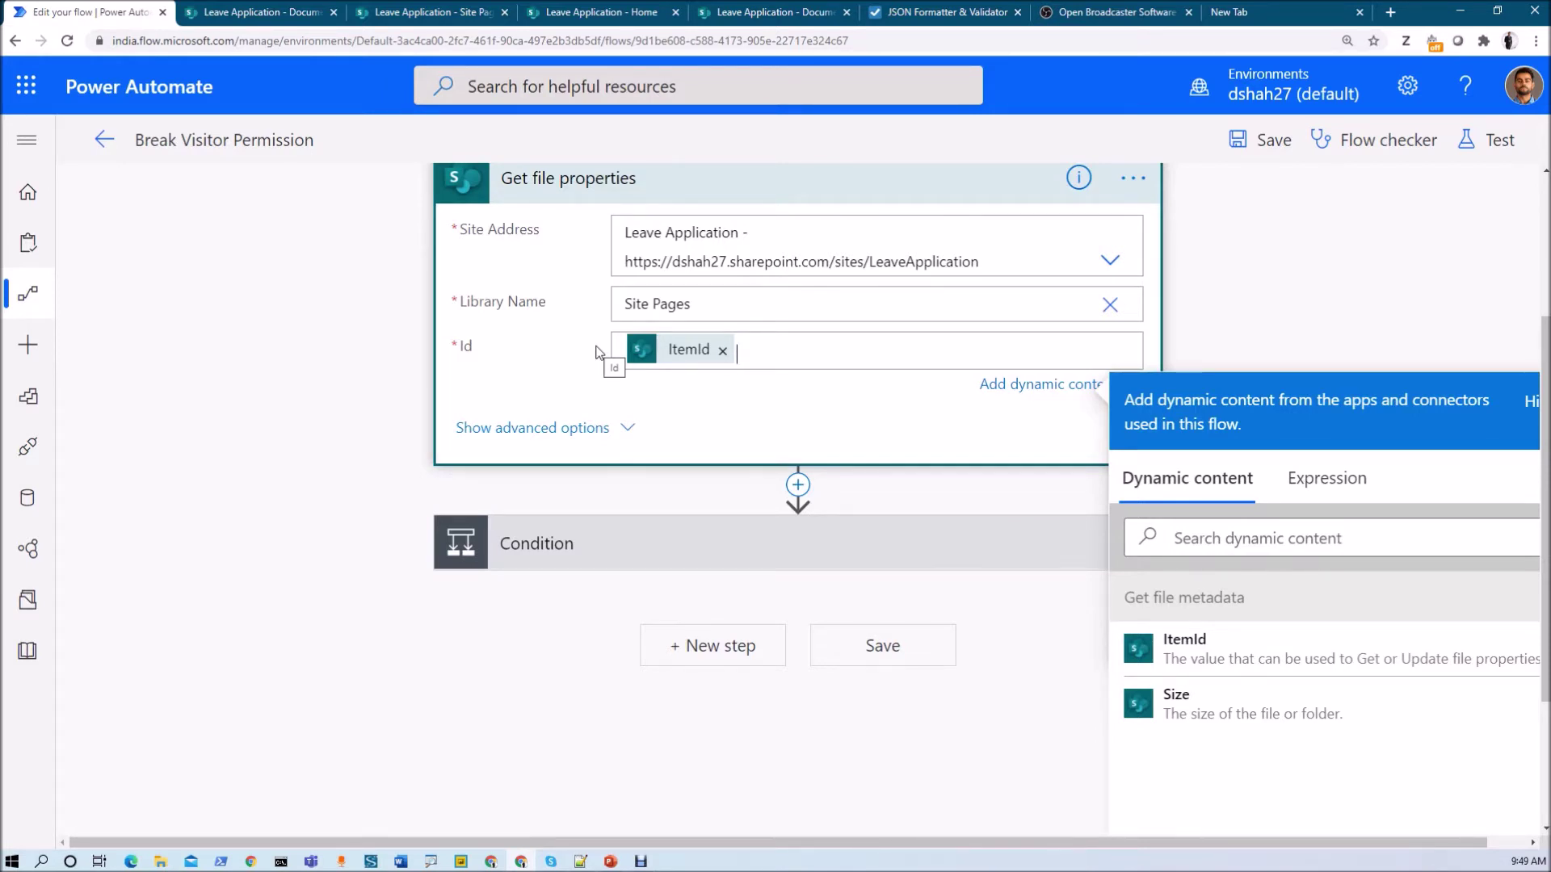
# Step: Examine the Category condition and the settings of the Send an HTTP request to SharePoint action in its If yes branch
pyautogui.click(659, 543)
pyautogui.scroll(-2, 662, 544)
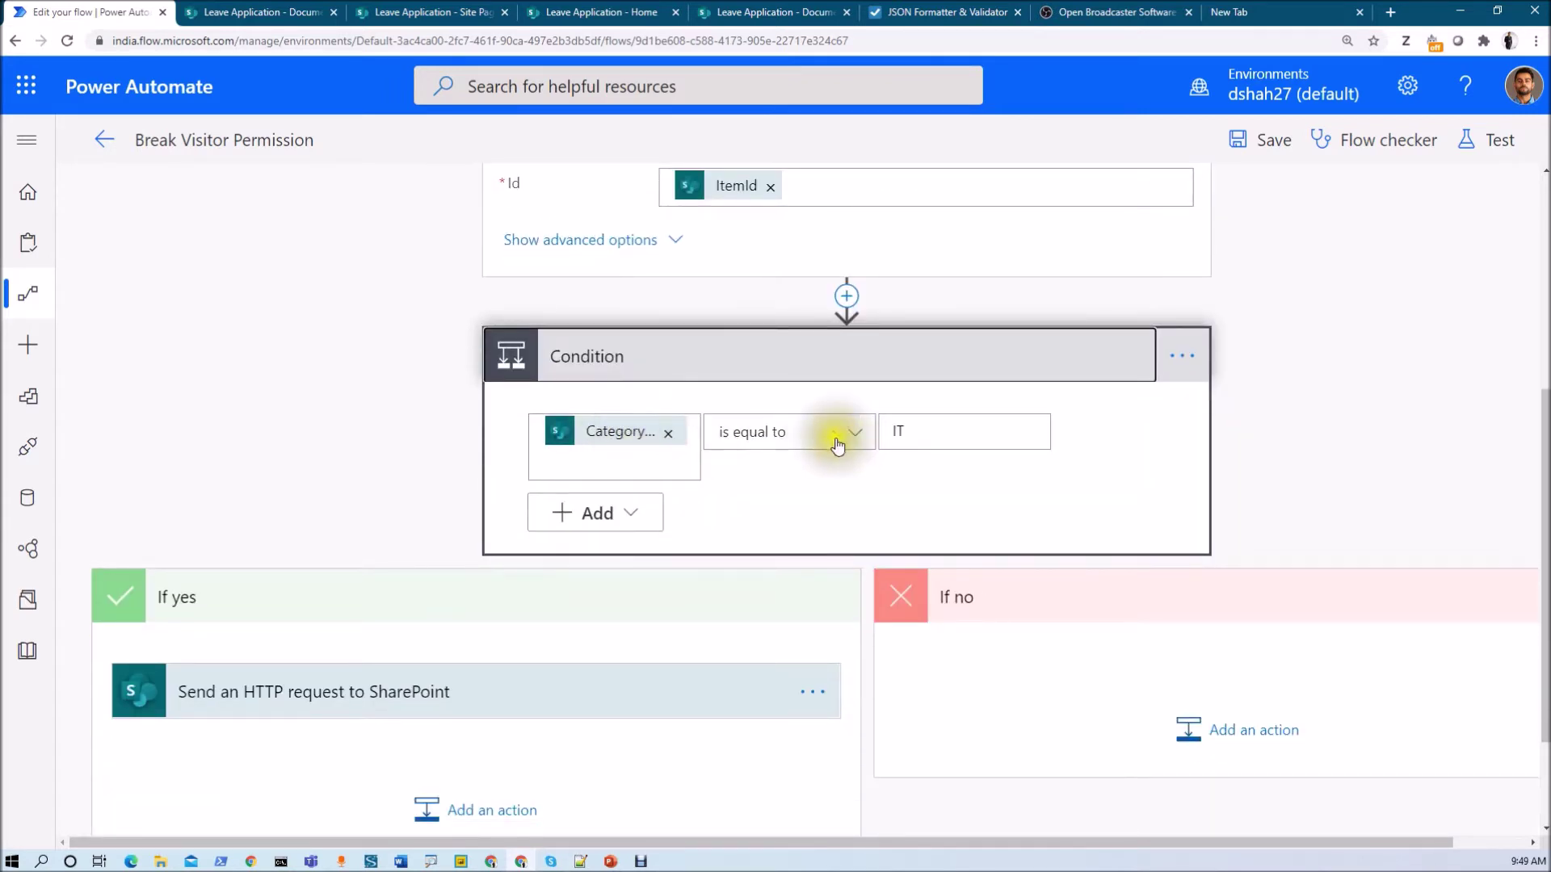
pyautogui.scroll(-2, 565, 623)
pyautogui.click(578, 549)
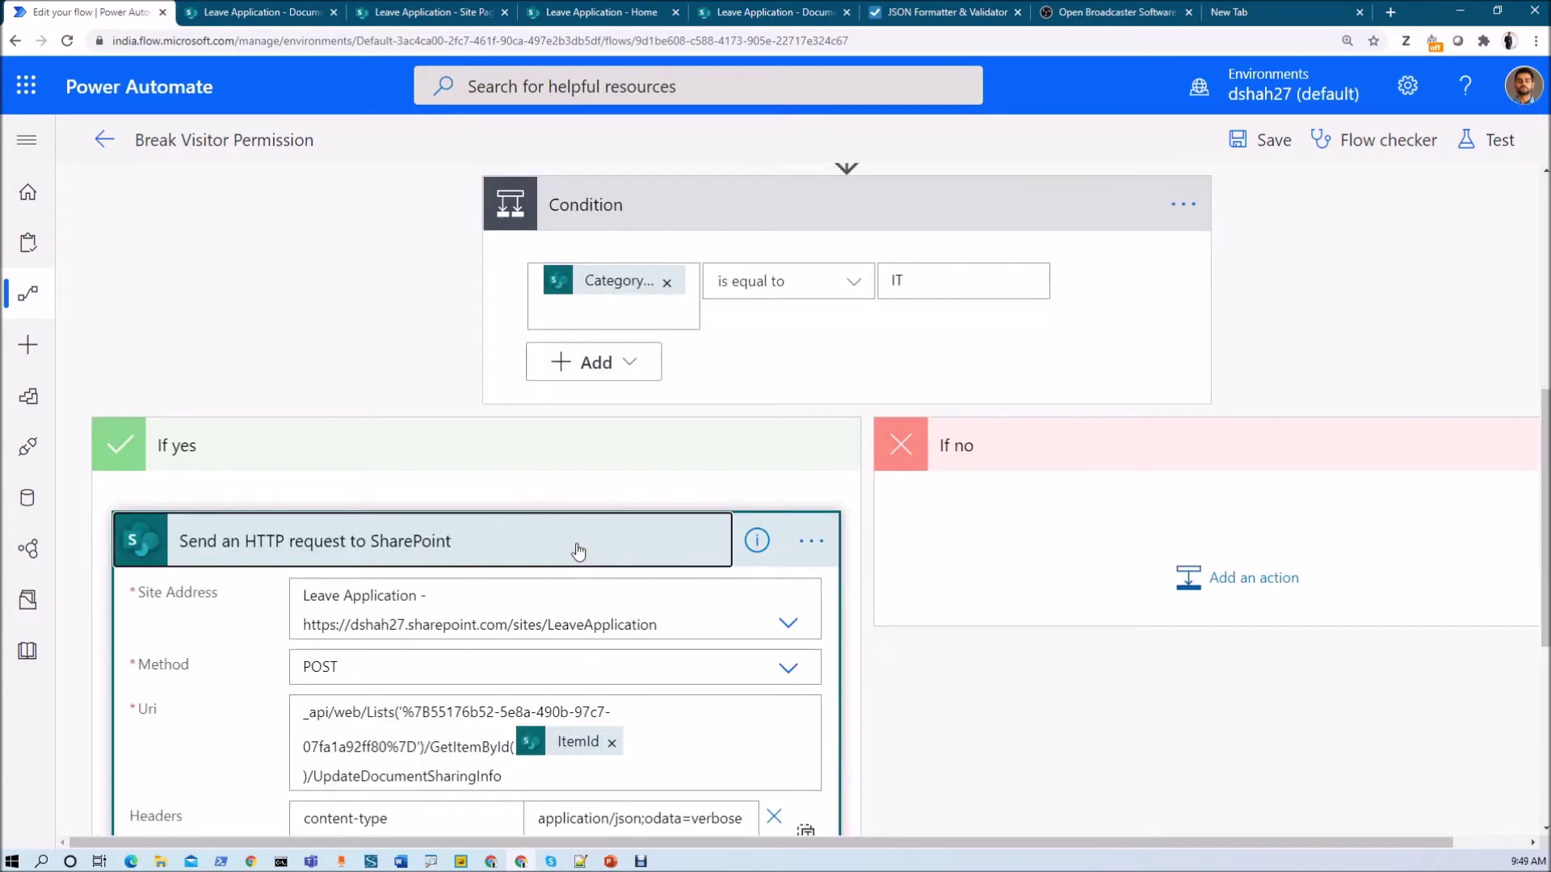
pyautogui.scroll(-2, 578, 552)
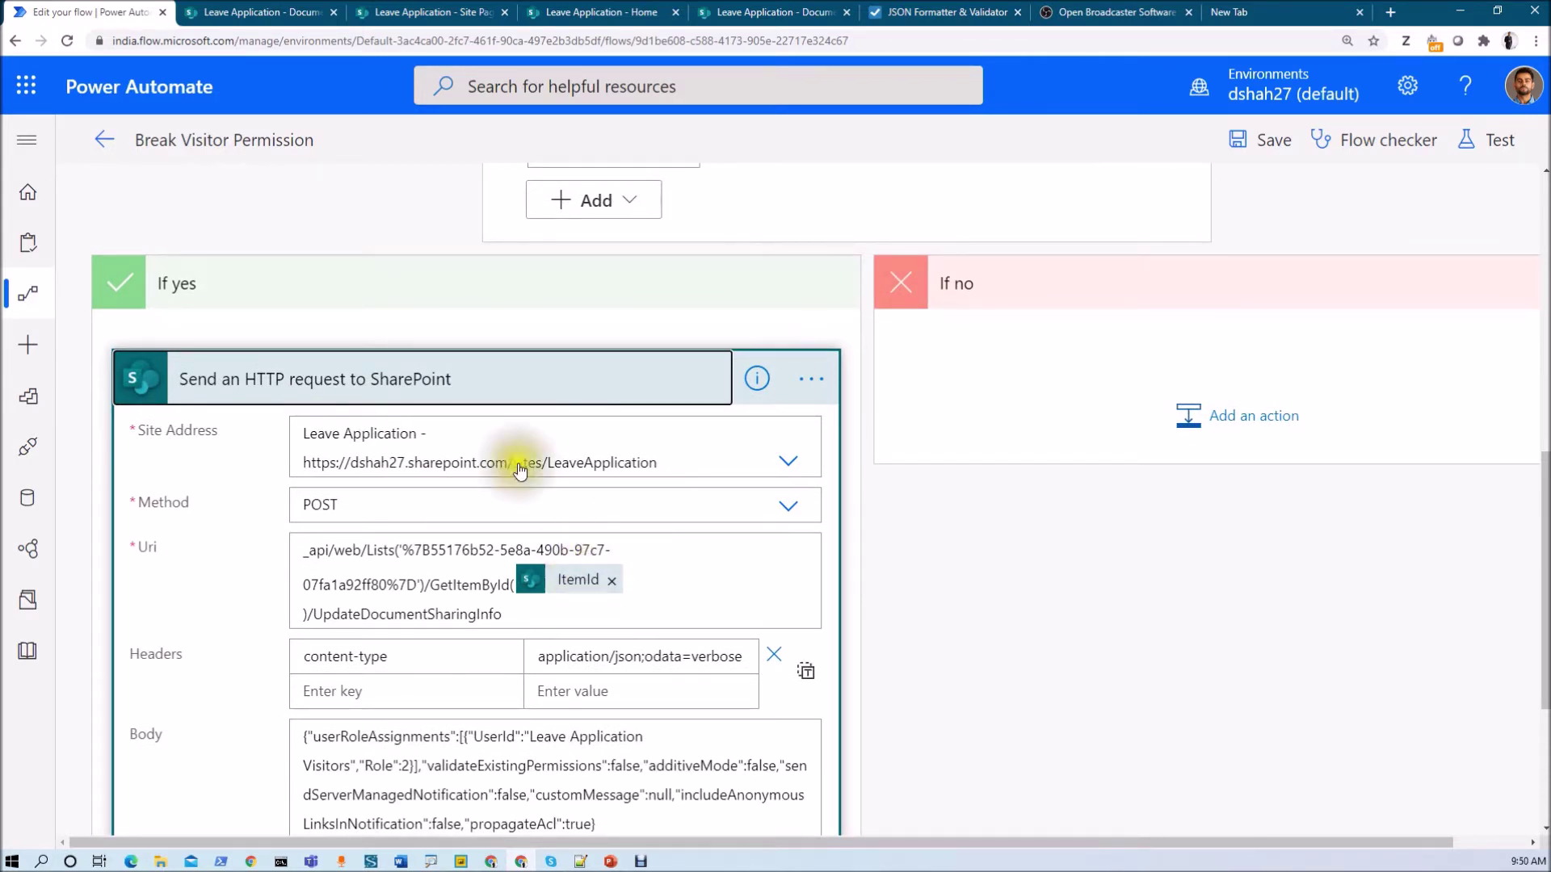
pyautogui.scroll(-3, 470, 437)
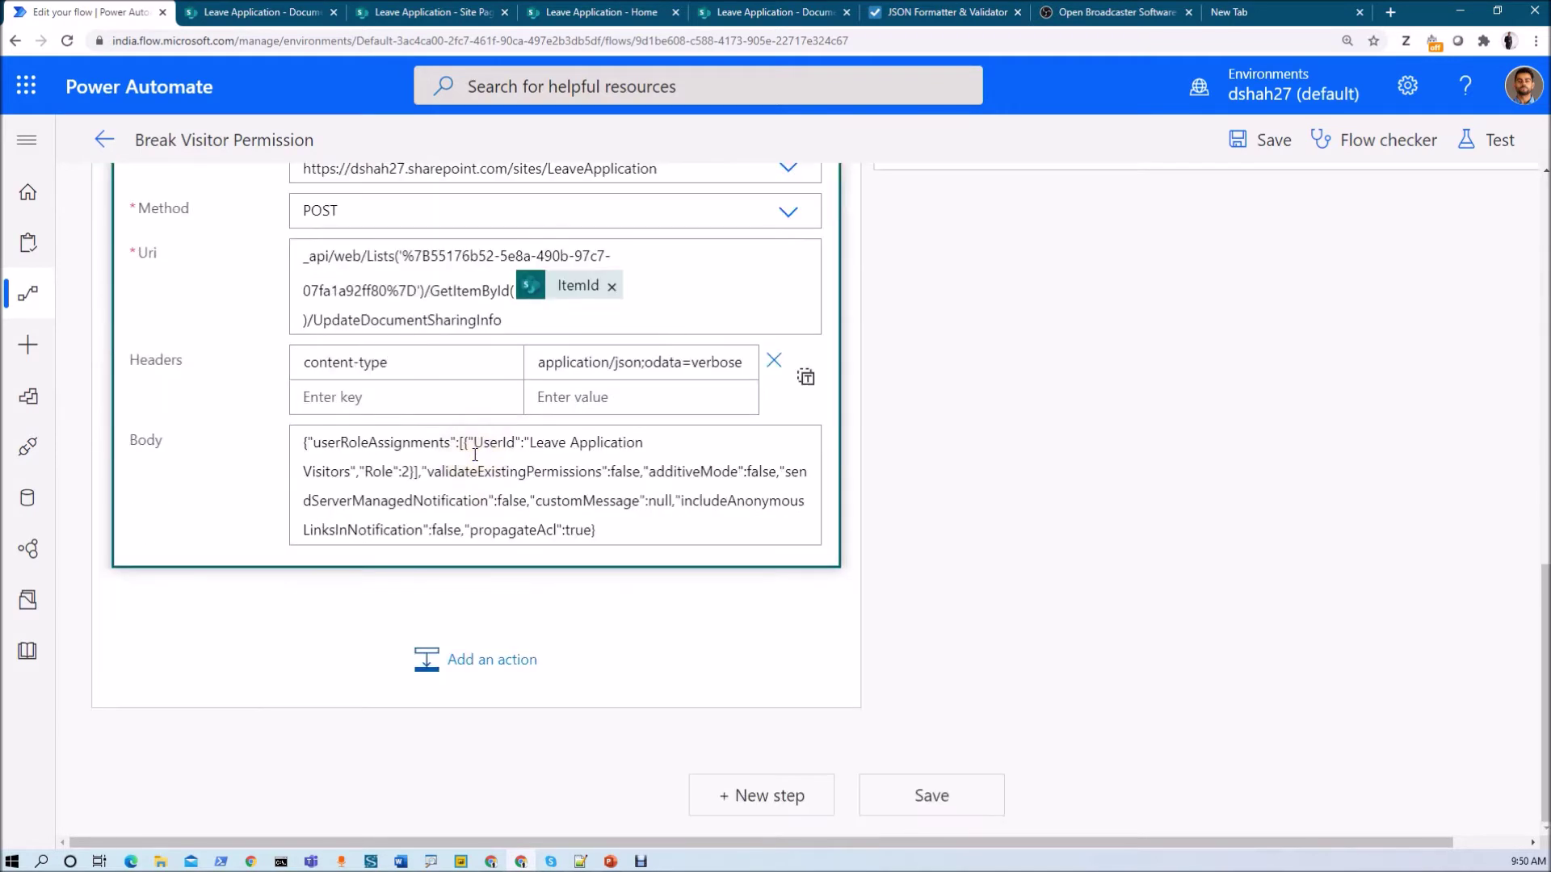
# Step: Search the actions for "send an htt" in the If yes branch and pick Send an HTTP request to SharePoint
pyautogui.click(472, 669)
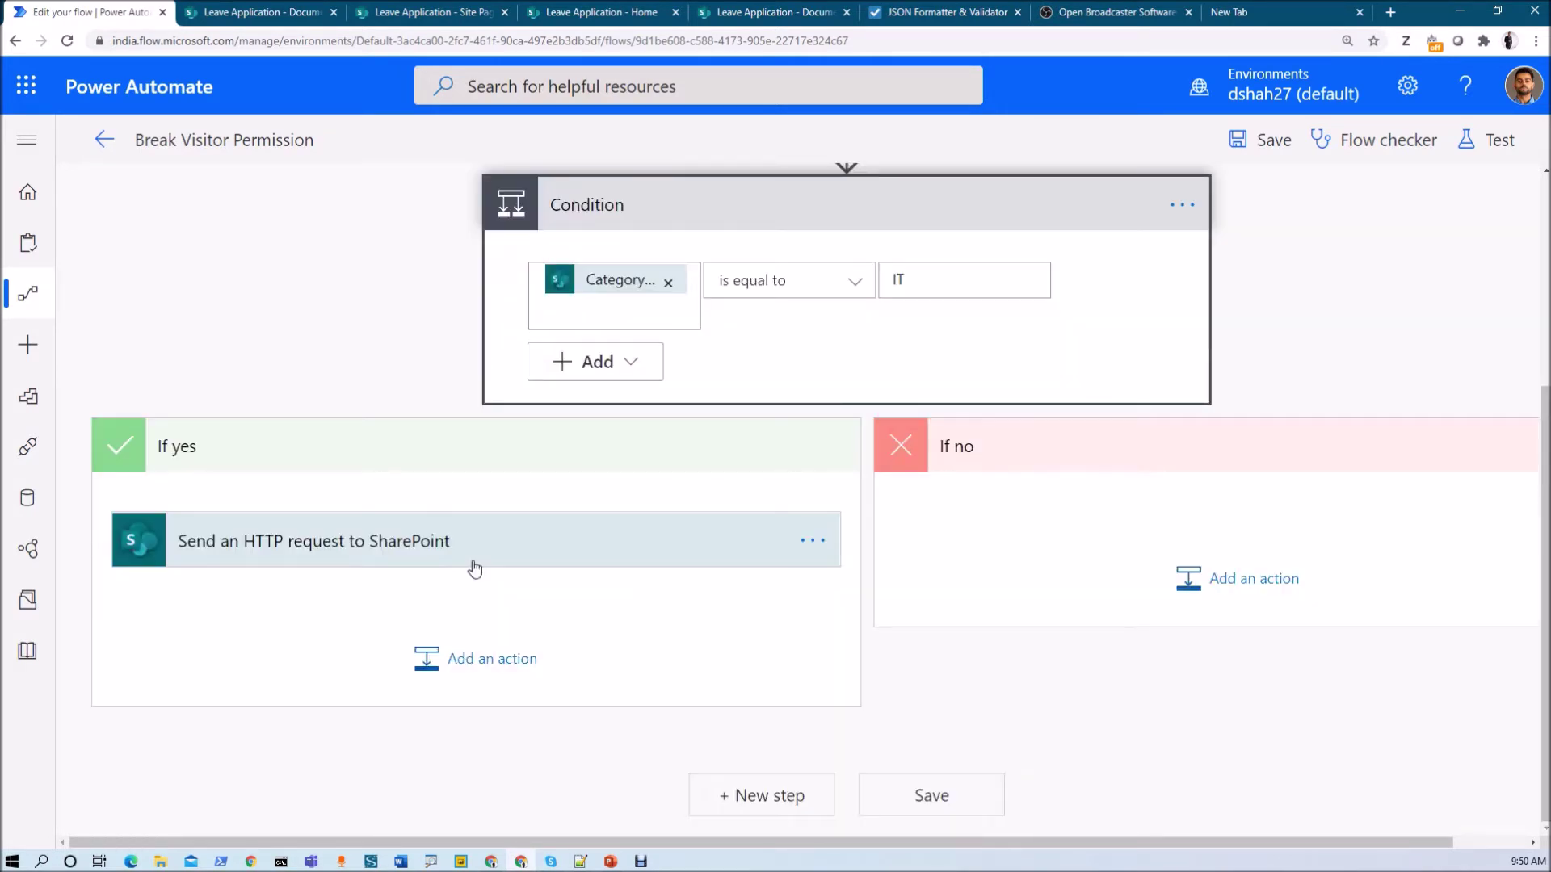
pyautogui.click(458, 660)
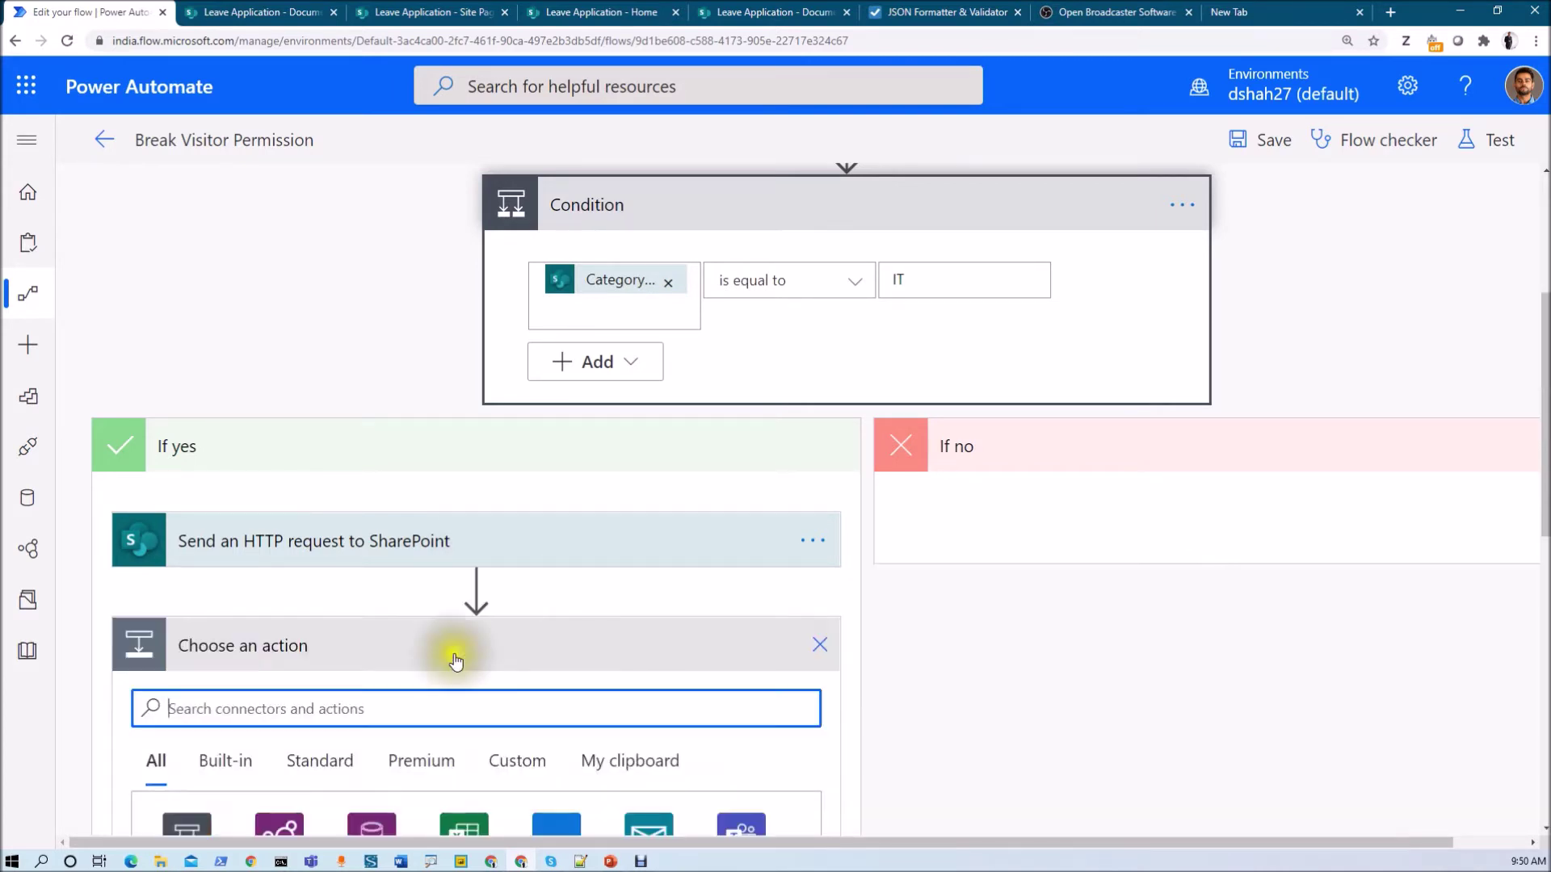
pyautogui.write('s')
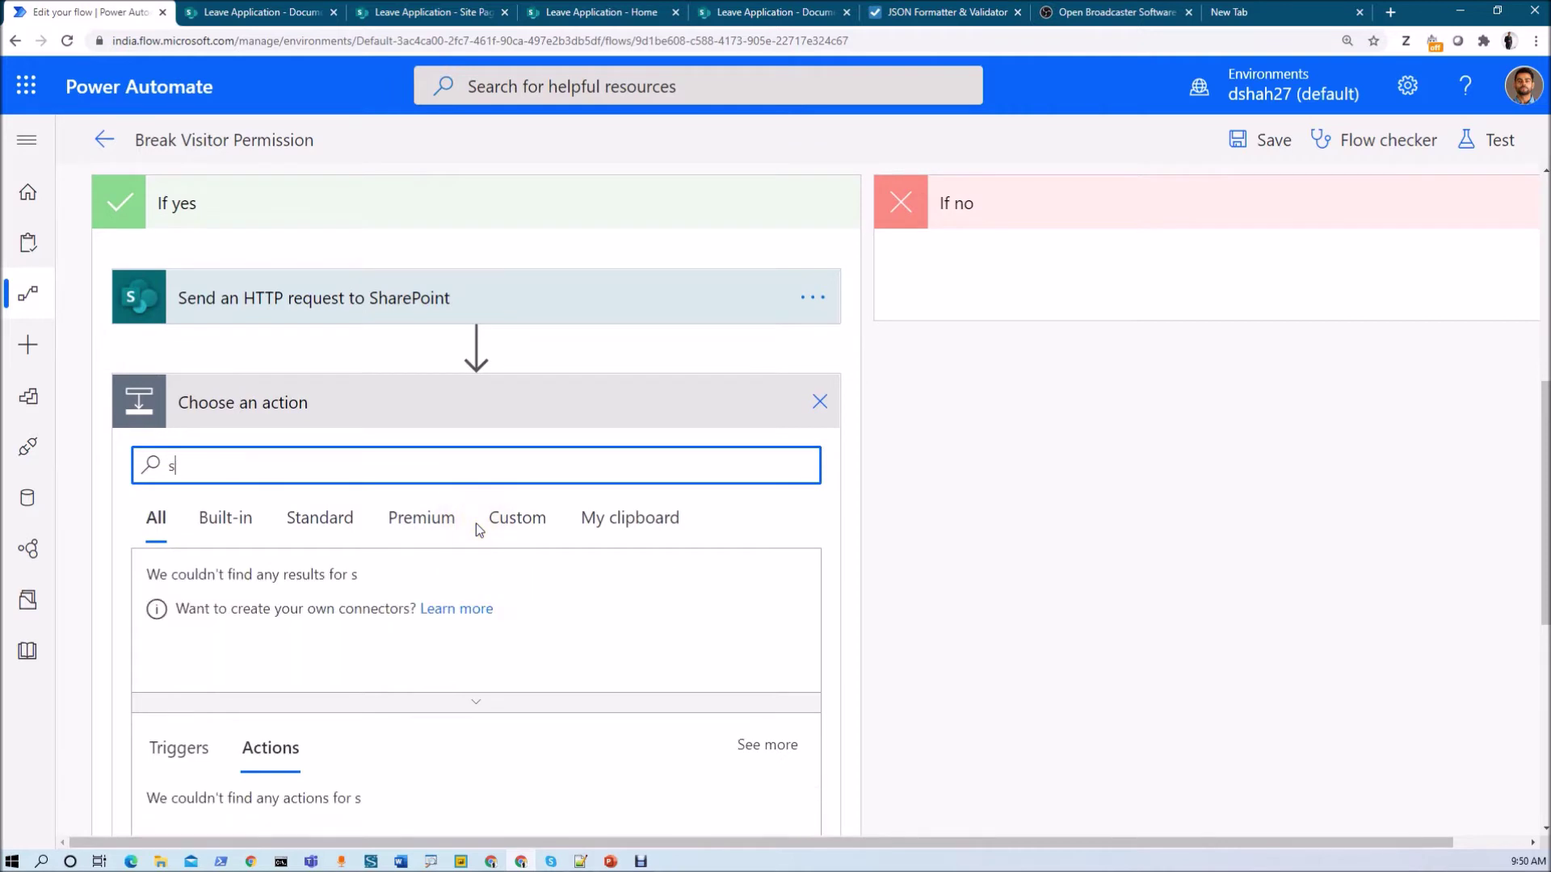
pyautogui.write('end a')
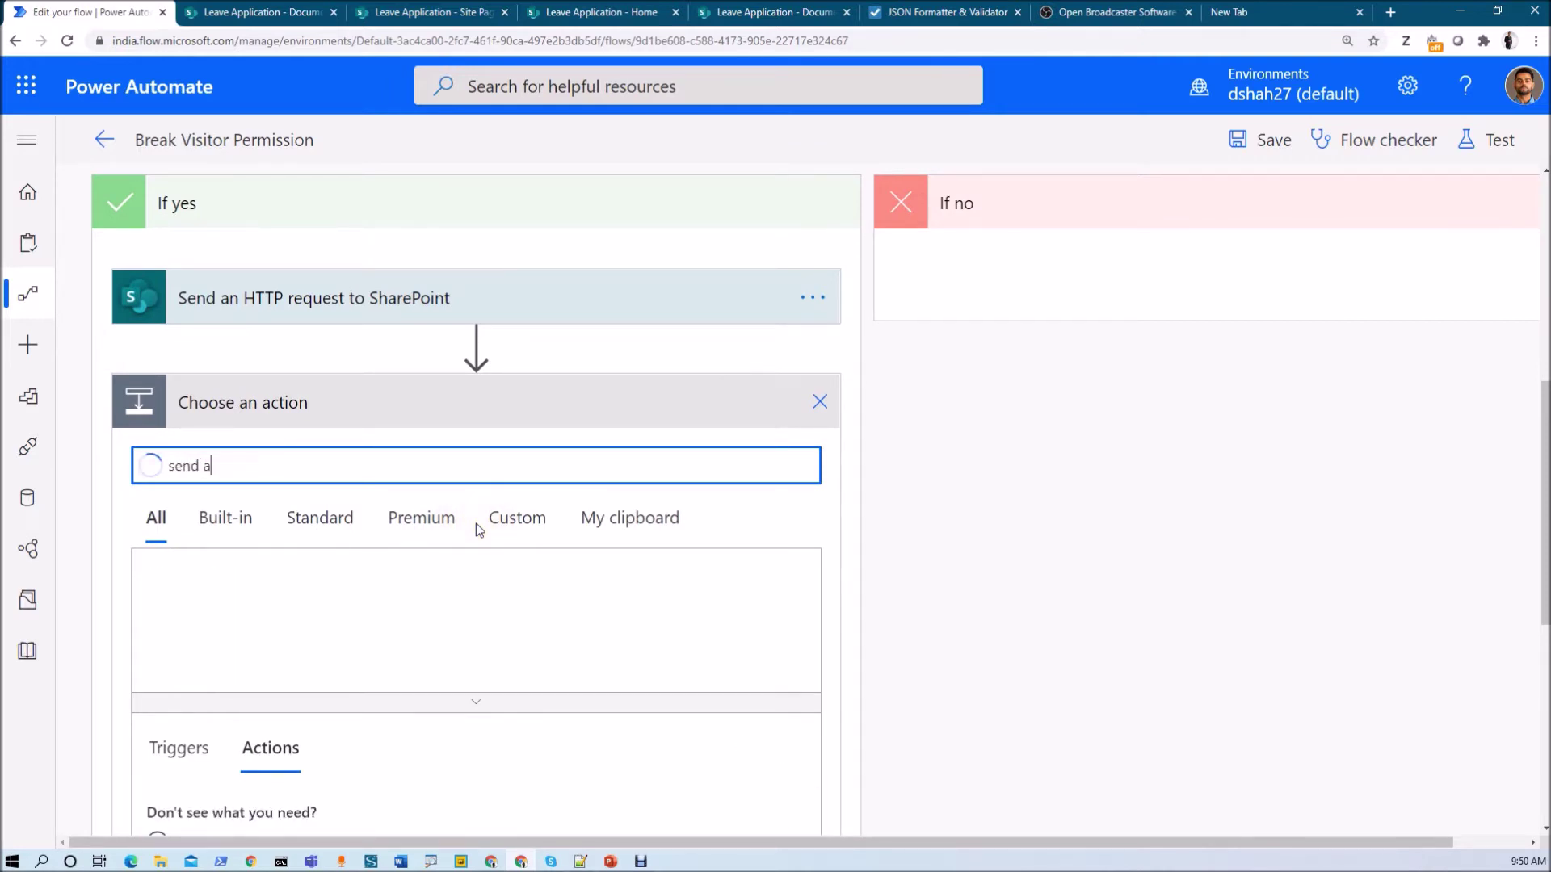
pyautogui.write('n htt')
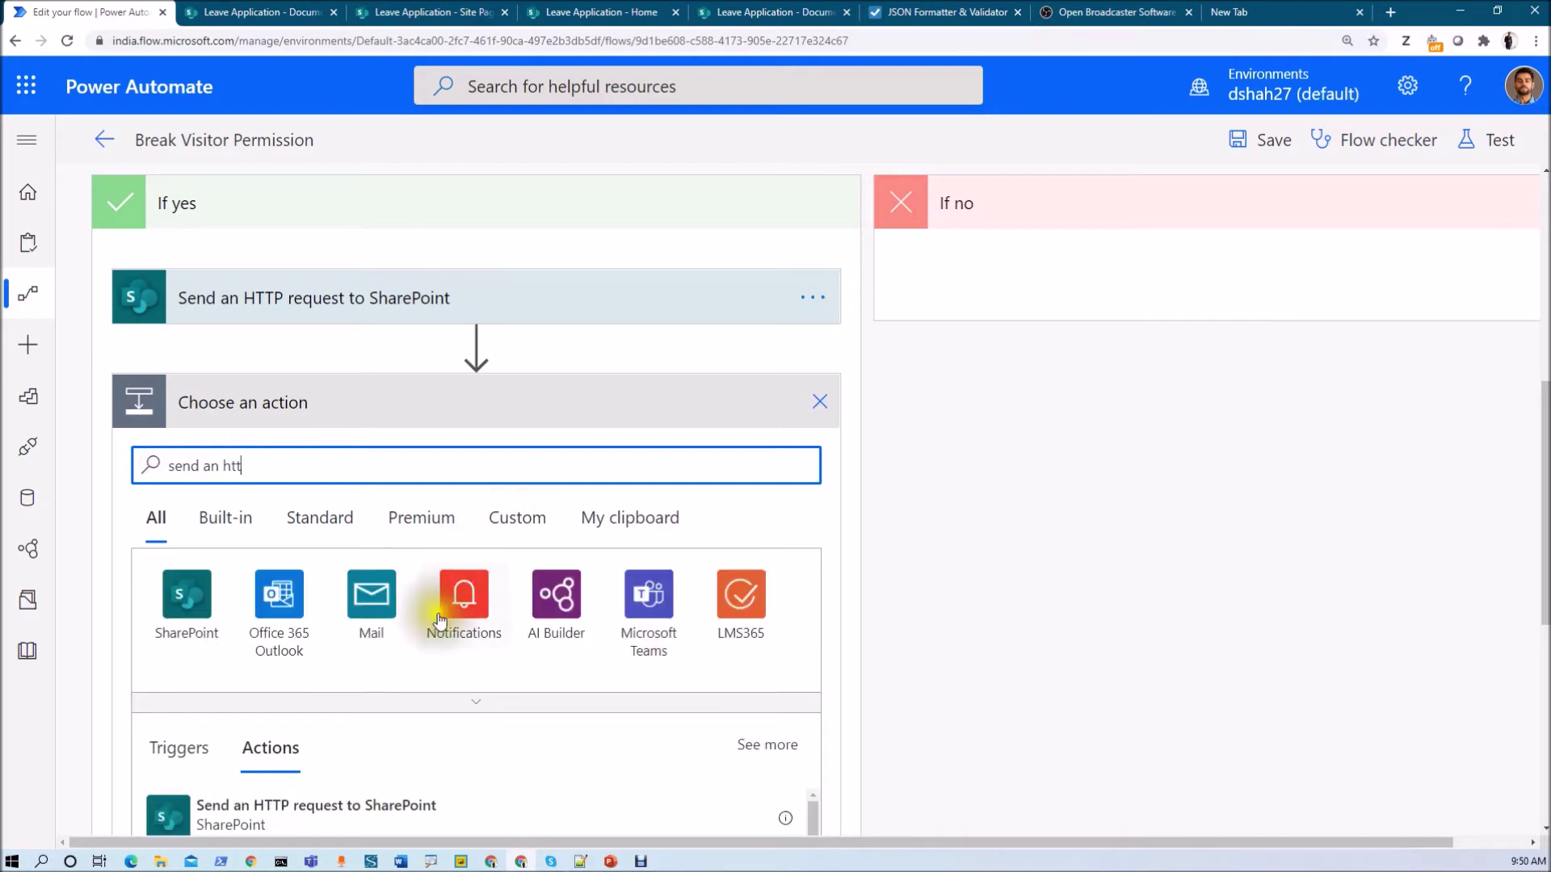
pyautogui.scroll(-1, 448, 614)
pyautogui.click(432, 730)
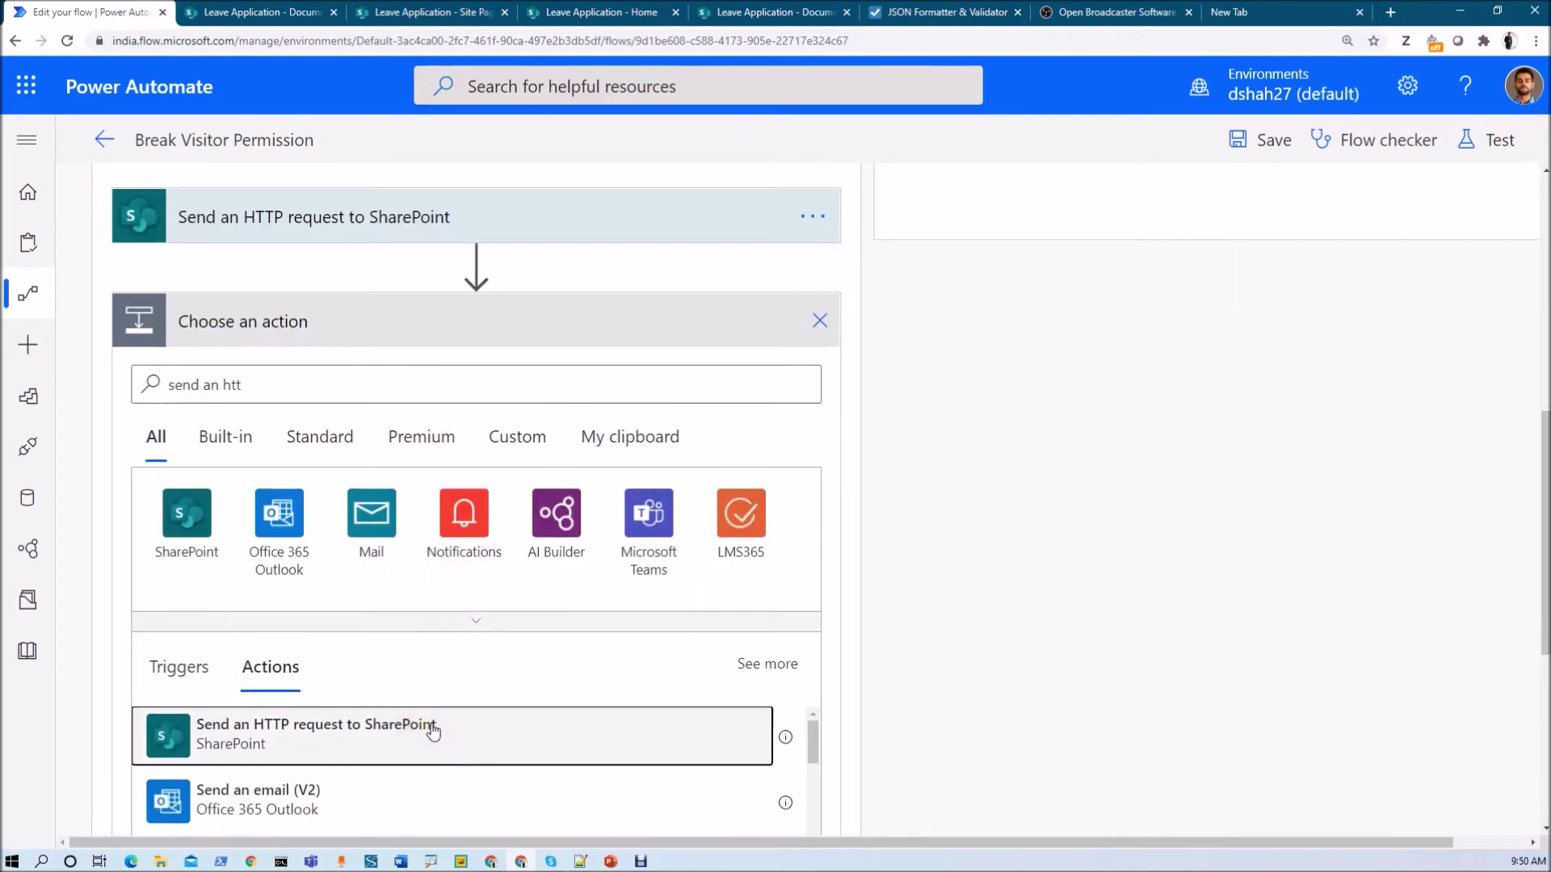
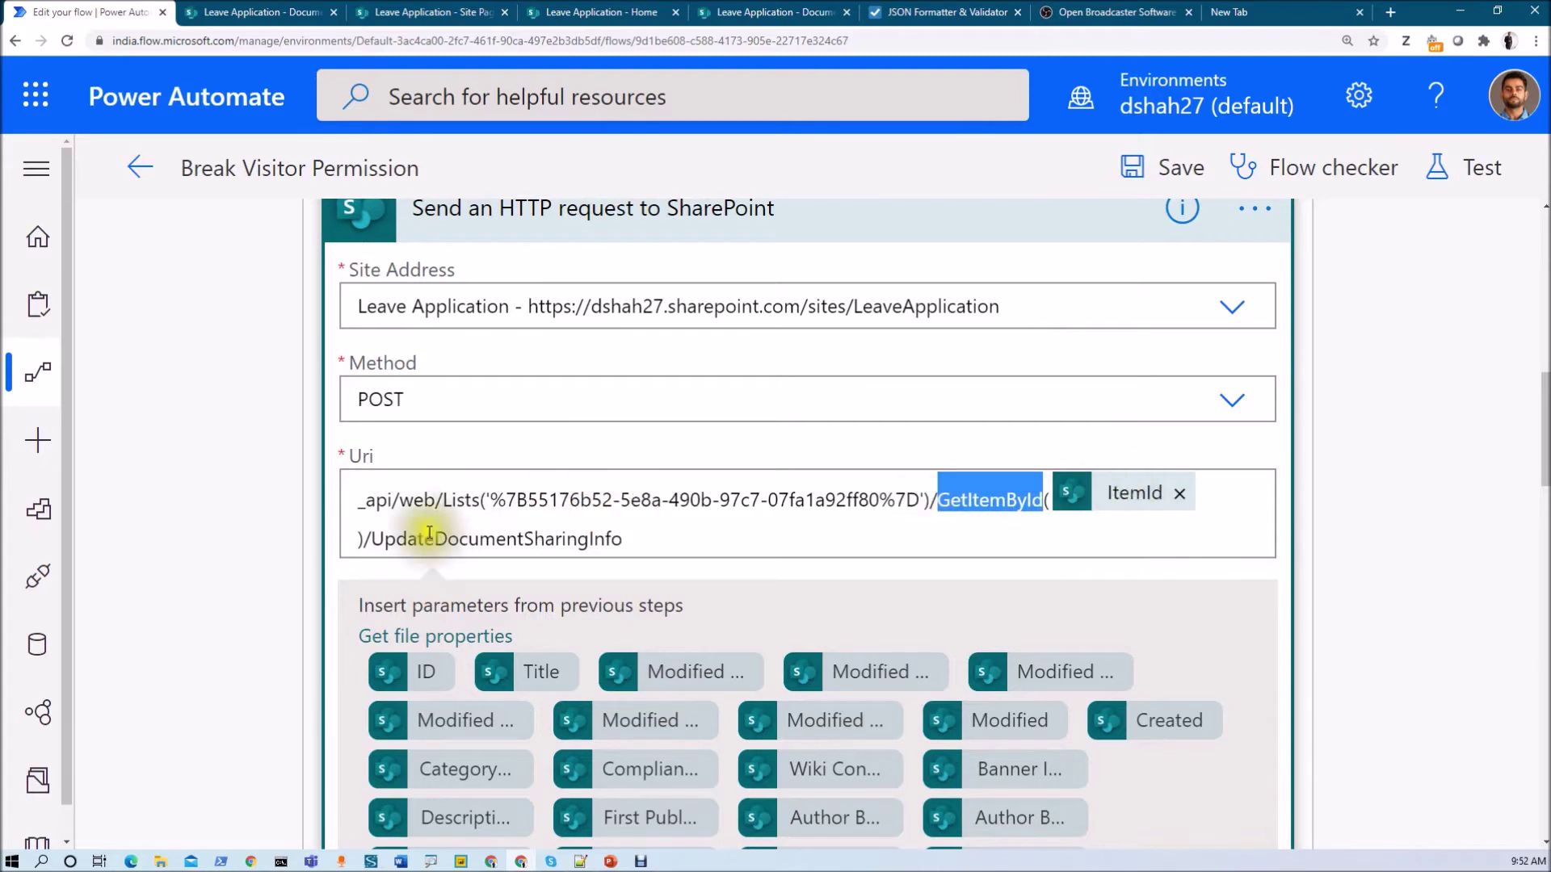
# Step: Highlight the UpdateDocumentSharingInfo part of the HTTP request's Uri for review
pyautogui.click(374, 539)
pyautogui.moveTo(376, 540); pyautogui.dragTo(633, 535)
pyautogui.click(633, 541)
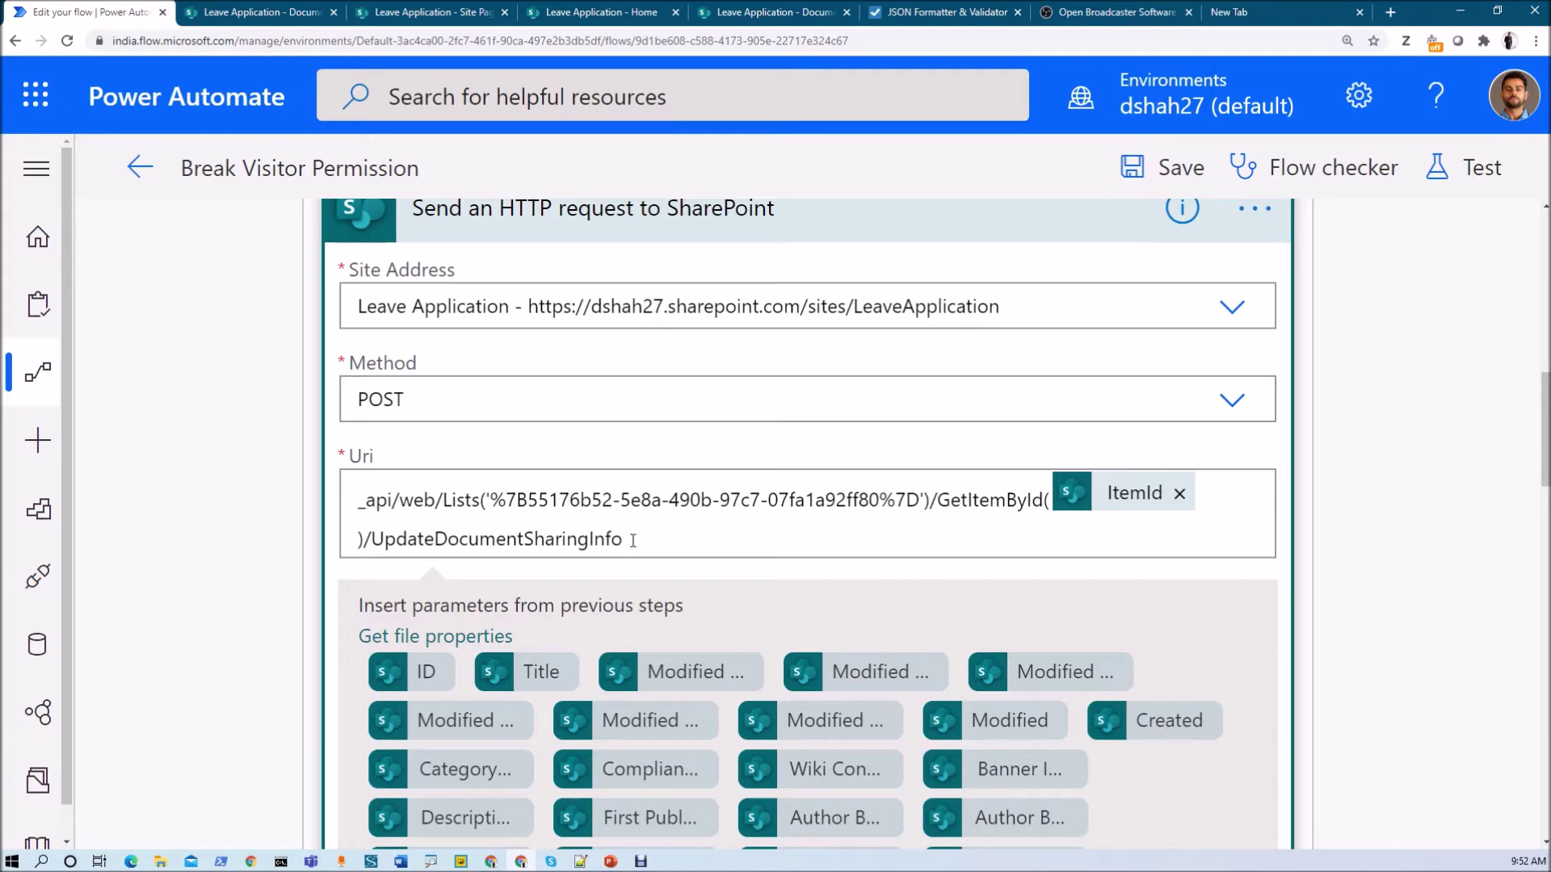
pyautogui.hotkey('ctrl', '-')
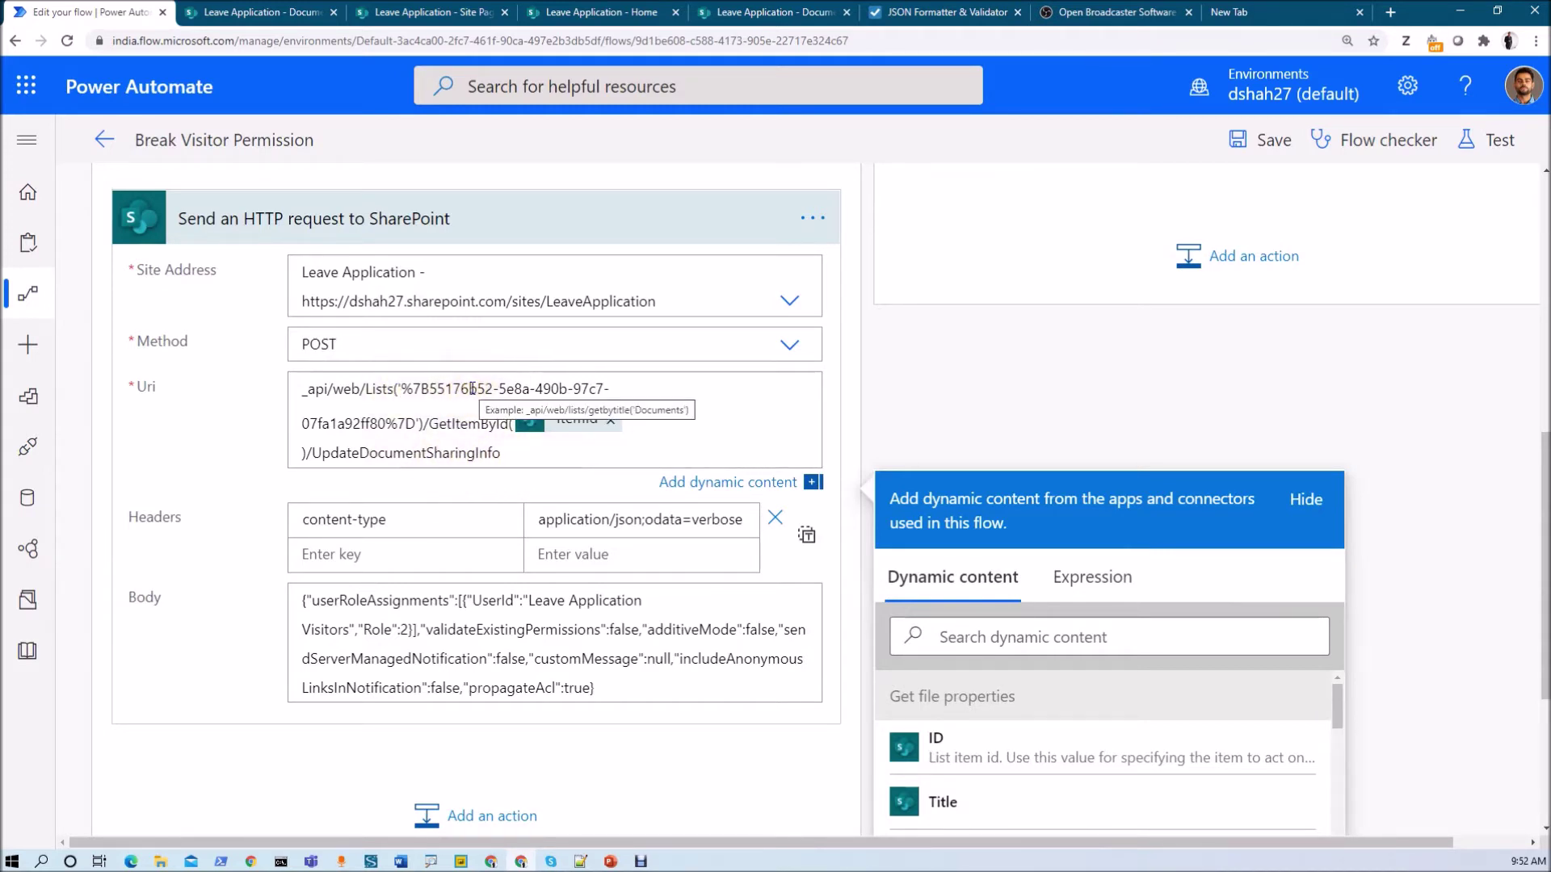
# Step: Look up the list ID in the address of the Site Pages library settings in SharePoint and return to the flow in Power Automate
pyautogui.click(436, 11)
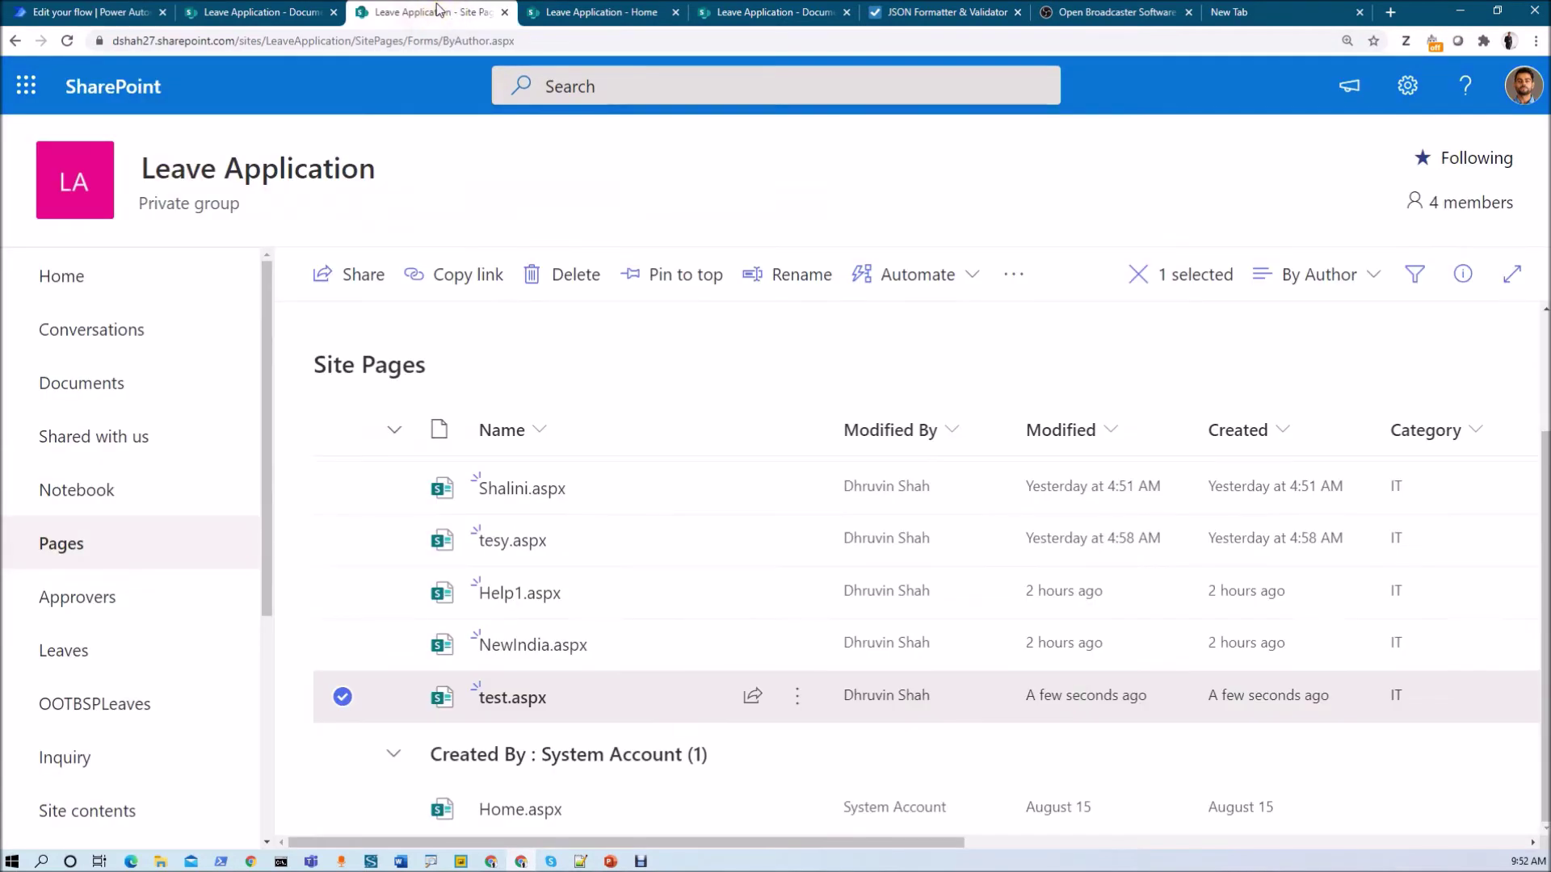
pyautogui.click(1393, 99)
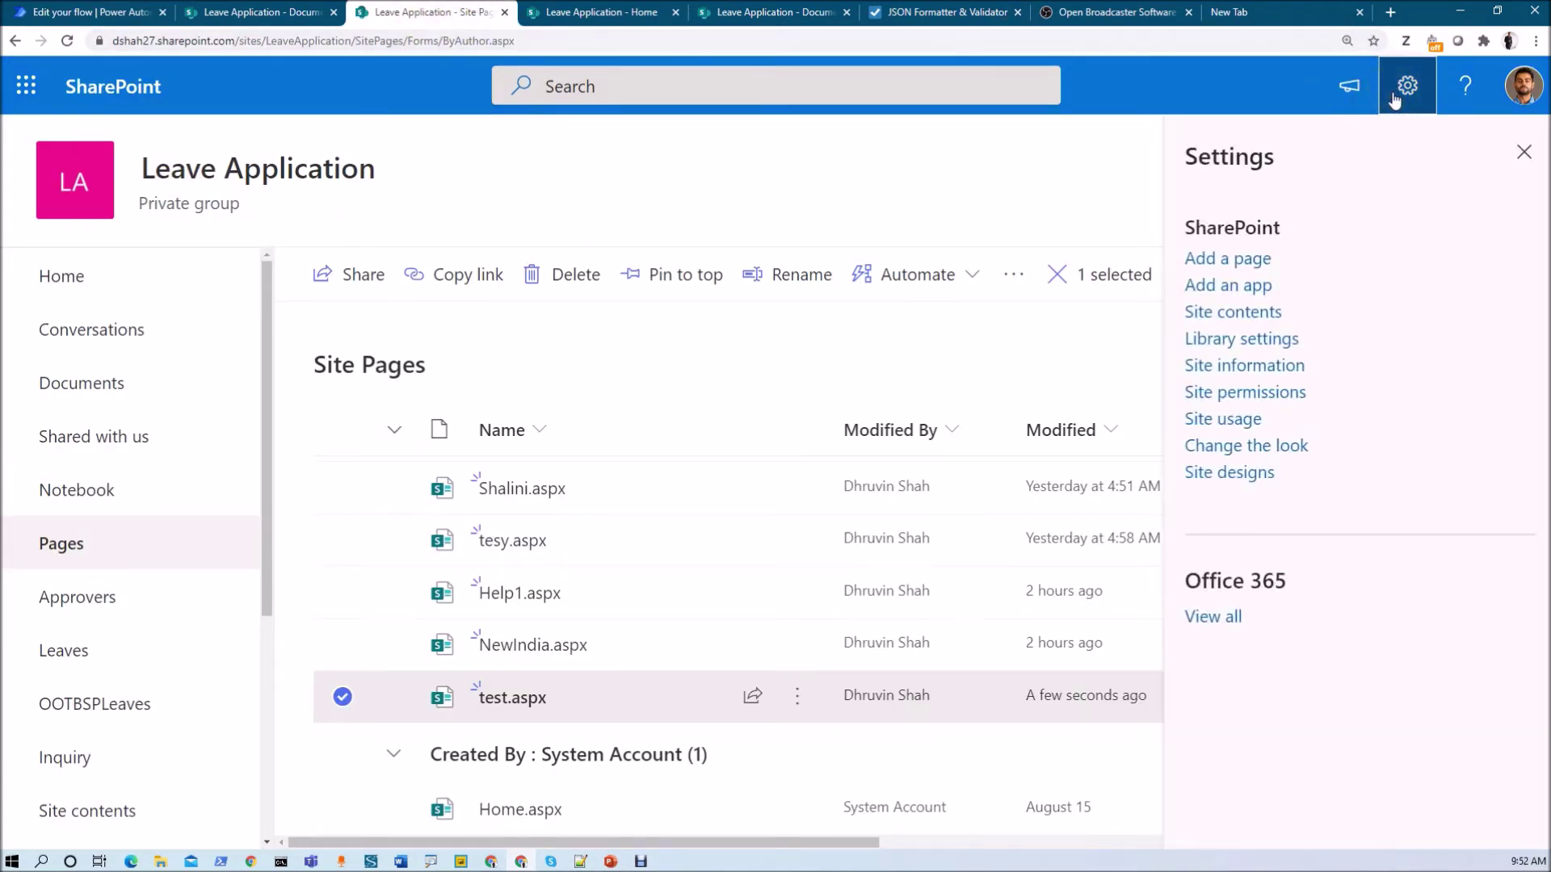
pyautogui.click(1264, 340)
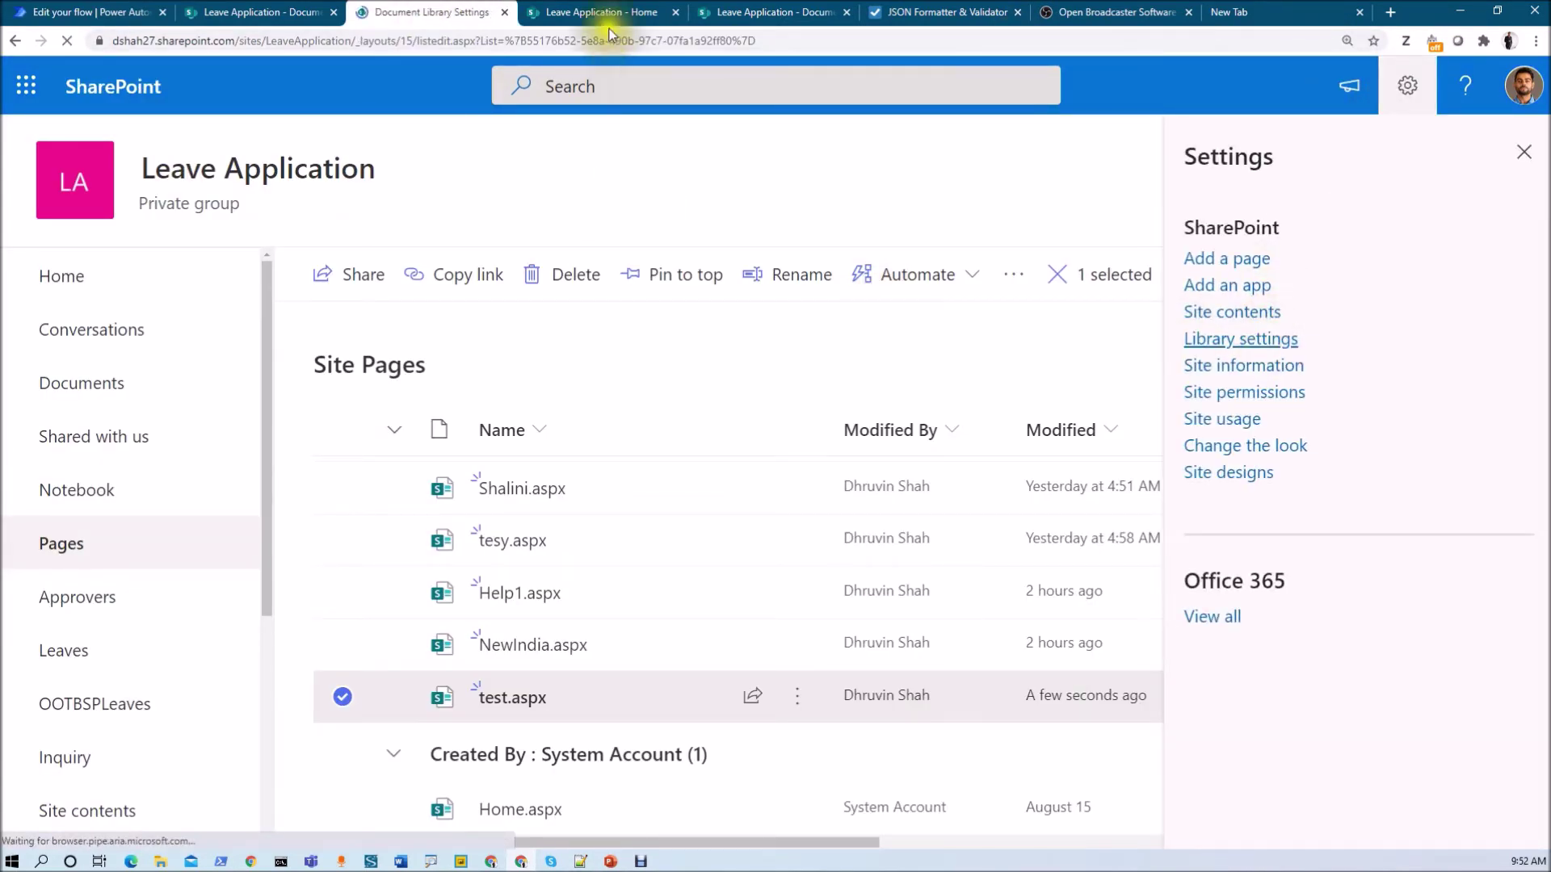
pyautogui.moveTo(507, 42); pyautogui.dragTo(760, 41)
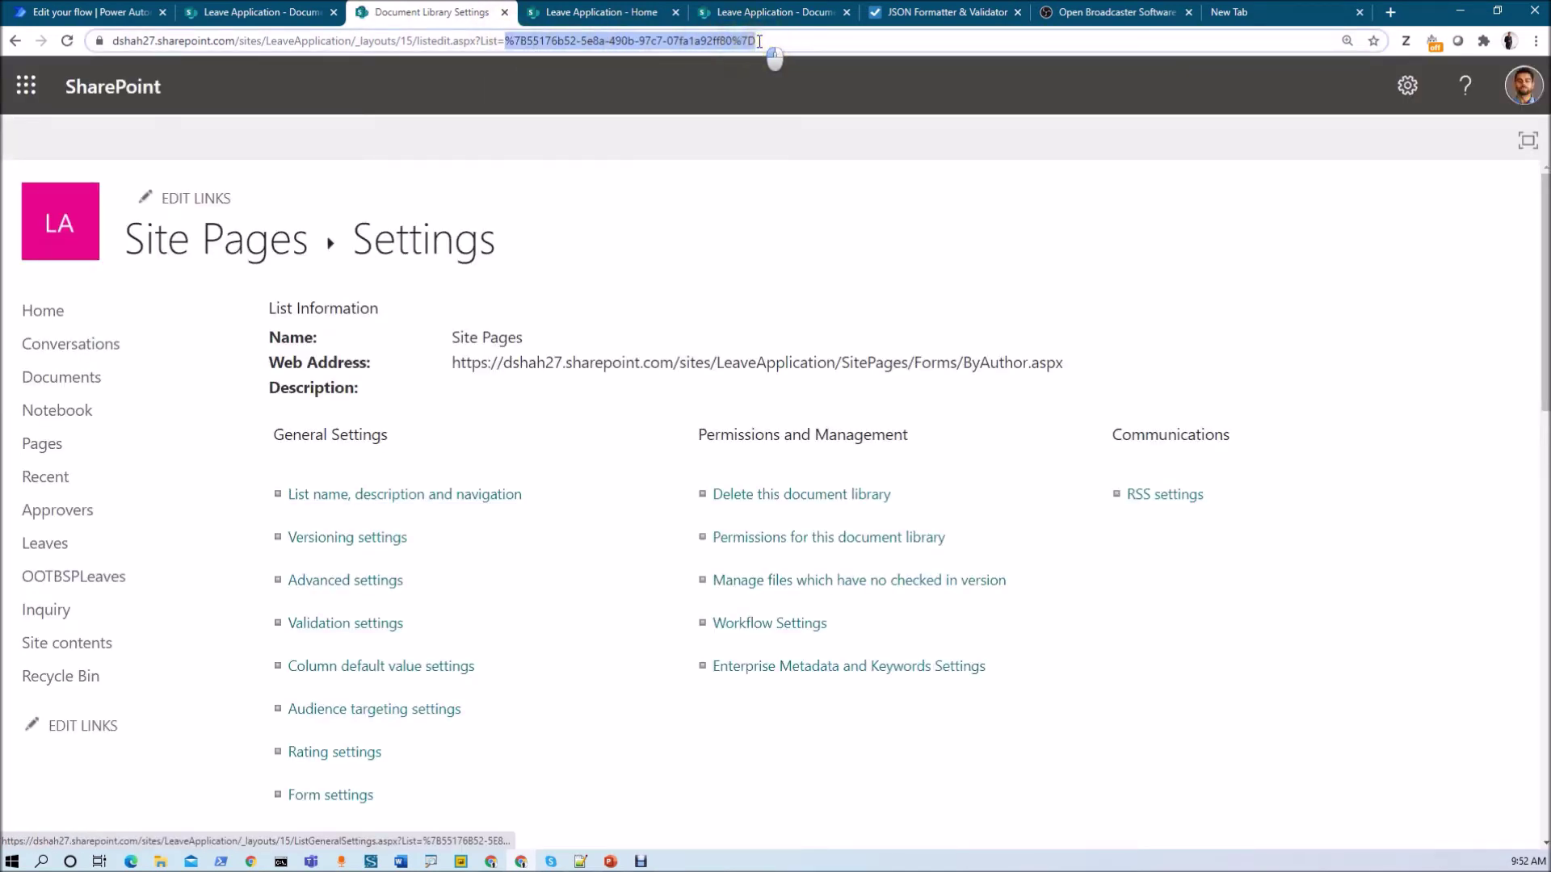
pyautogui.click(267, 12)
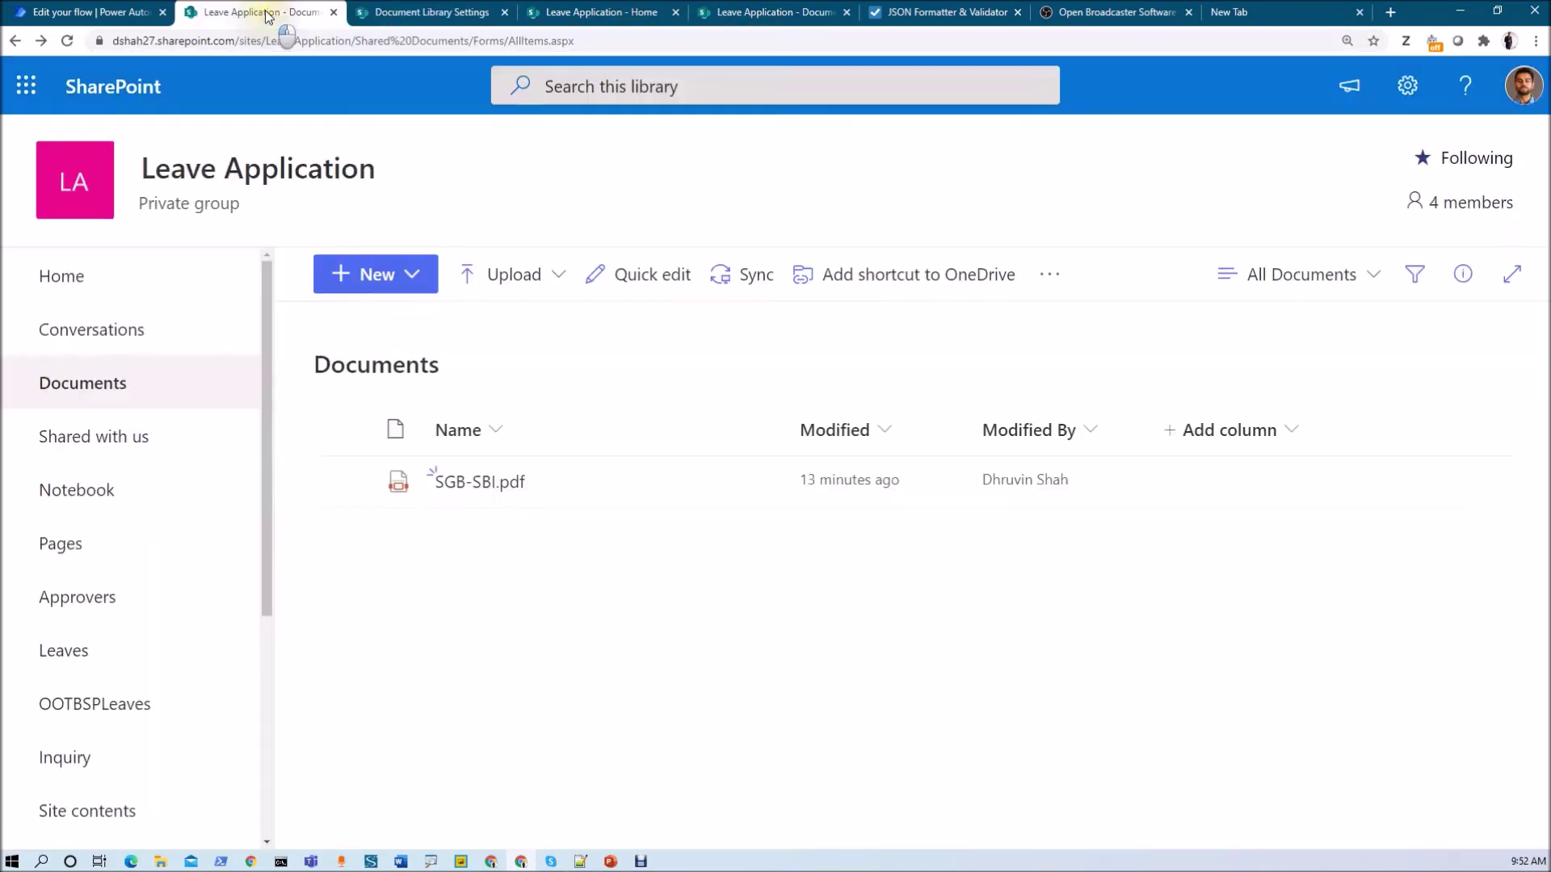
pyautogui.click(120, 8)
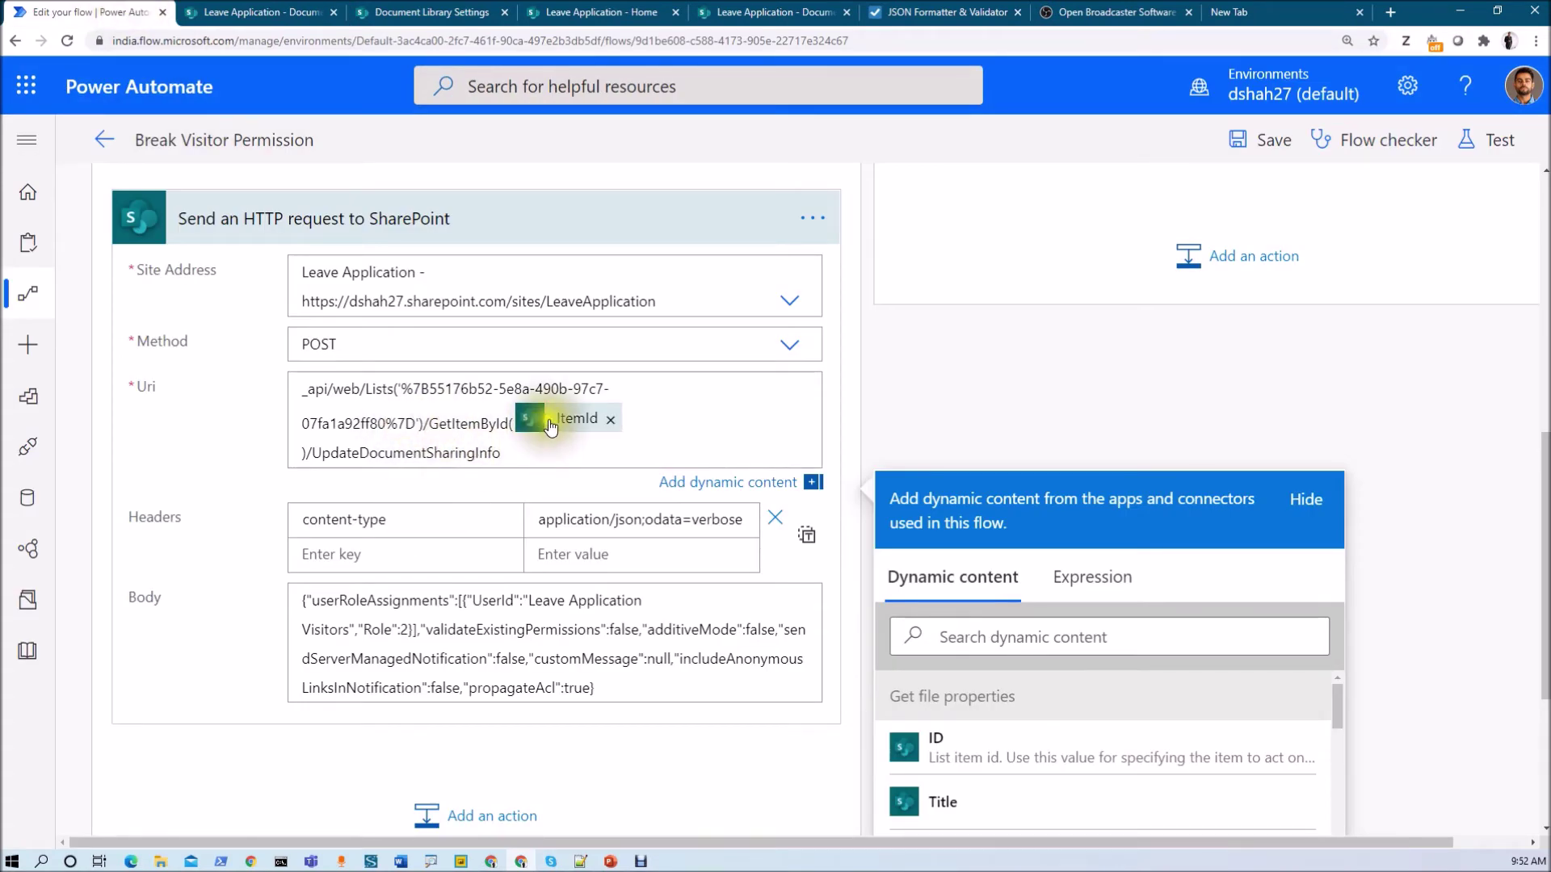
# Step: Check which earlier action supplies the ItemId value used in the HTTP request's Uri
pyautogui.moveTo(551, 427)
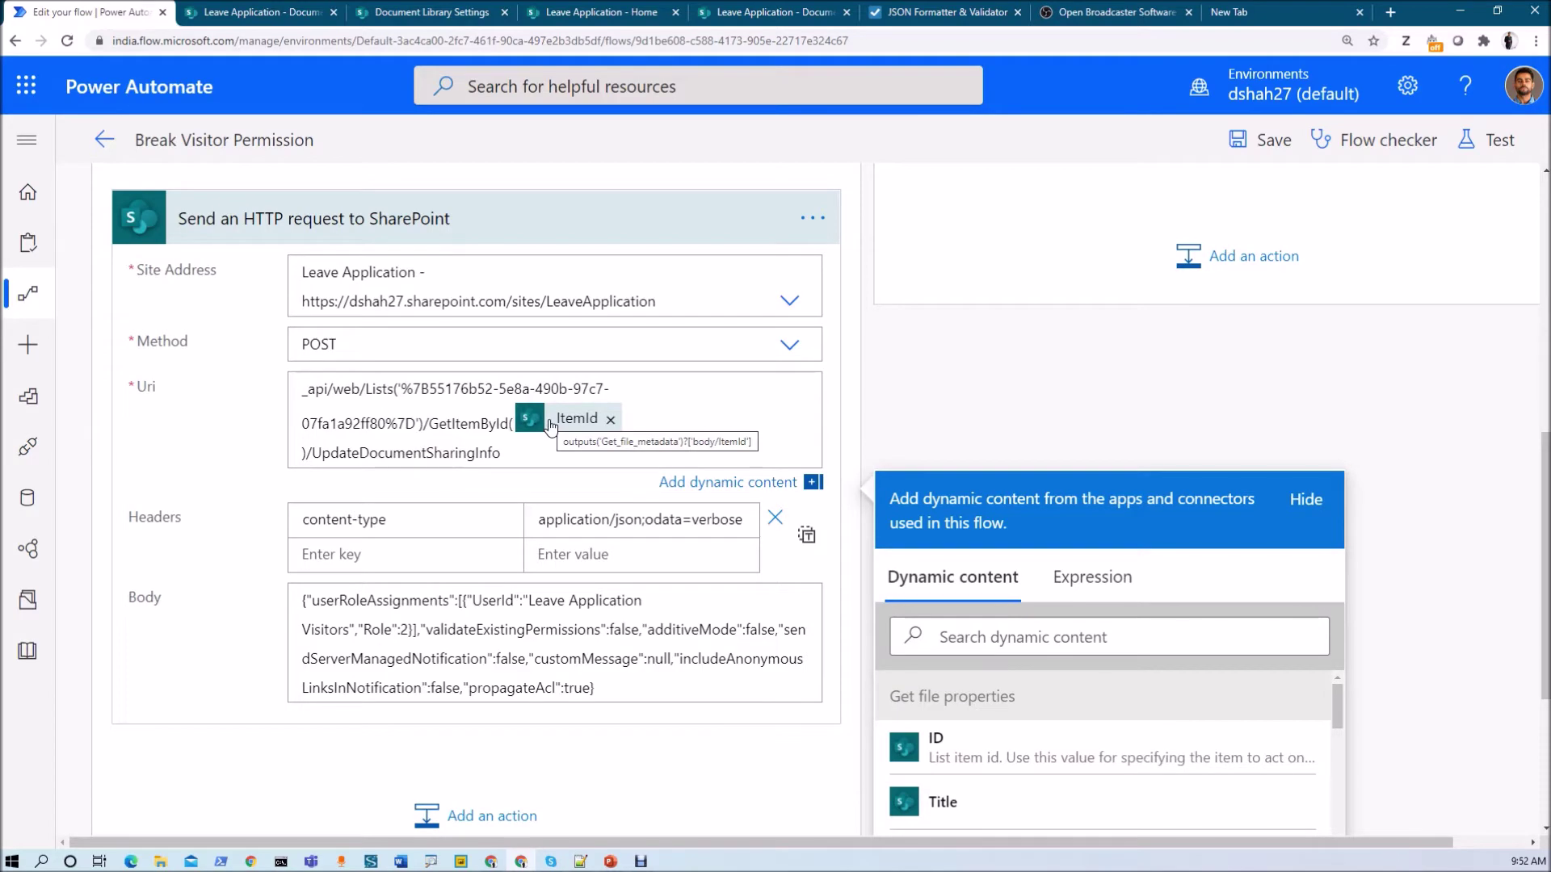
pyautogui.scroll(10, 551, 427)
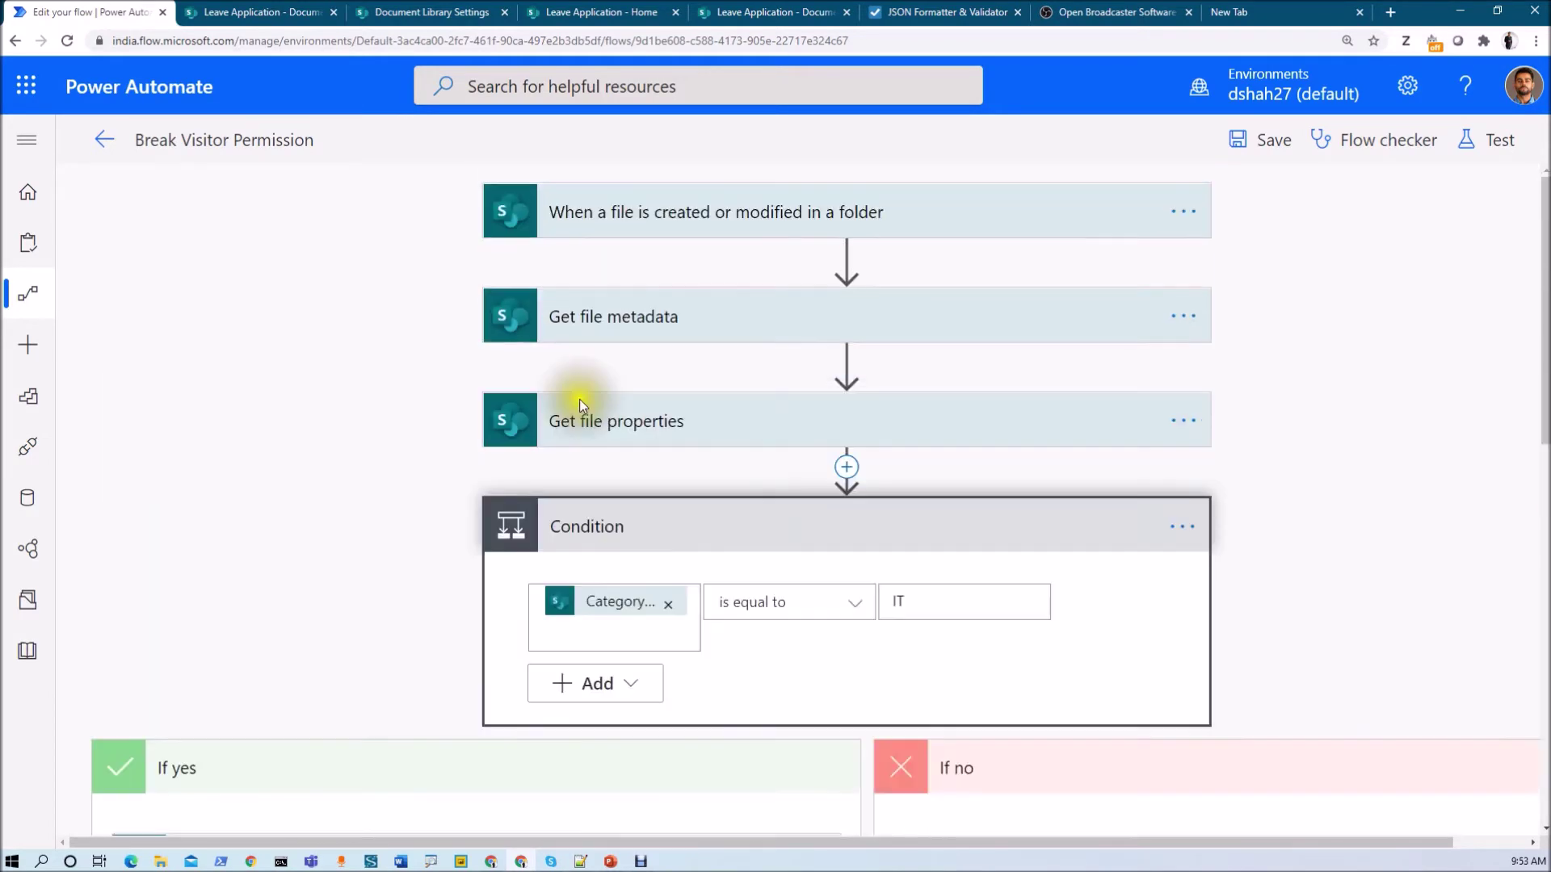
pyautogui.scroll(-5, 676, 409)
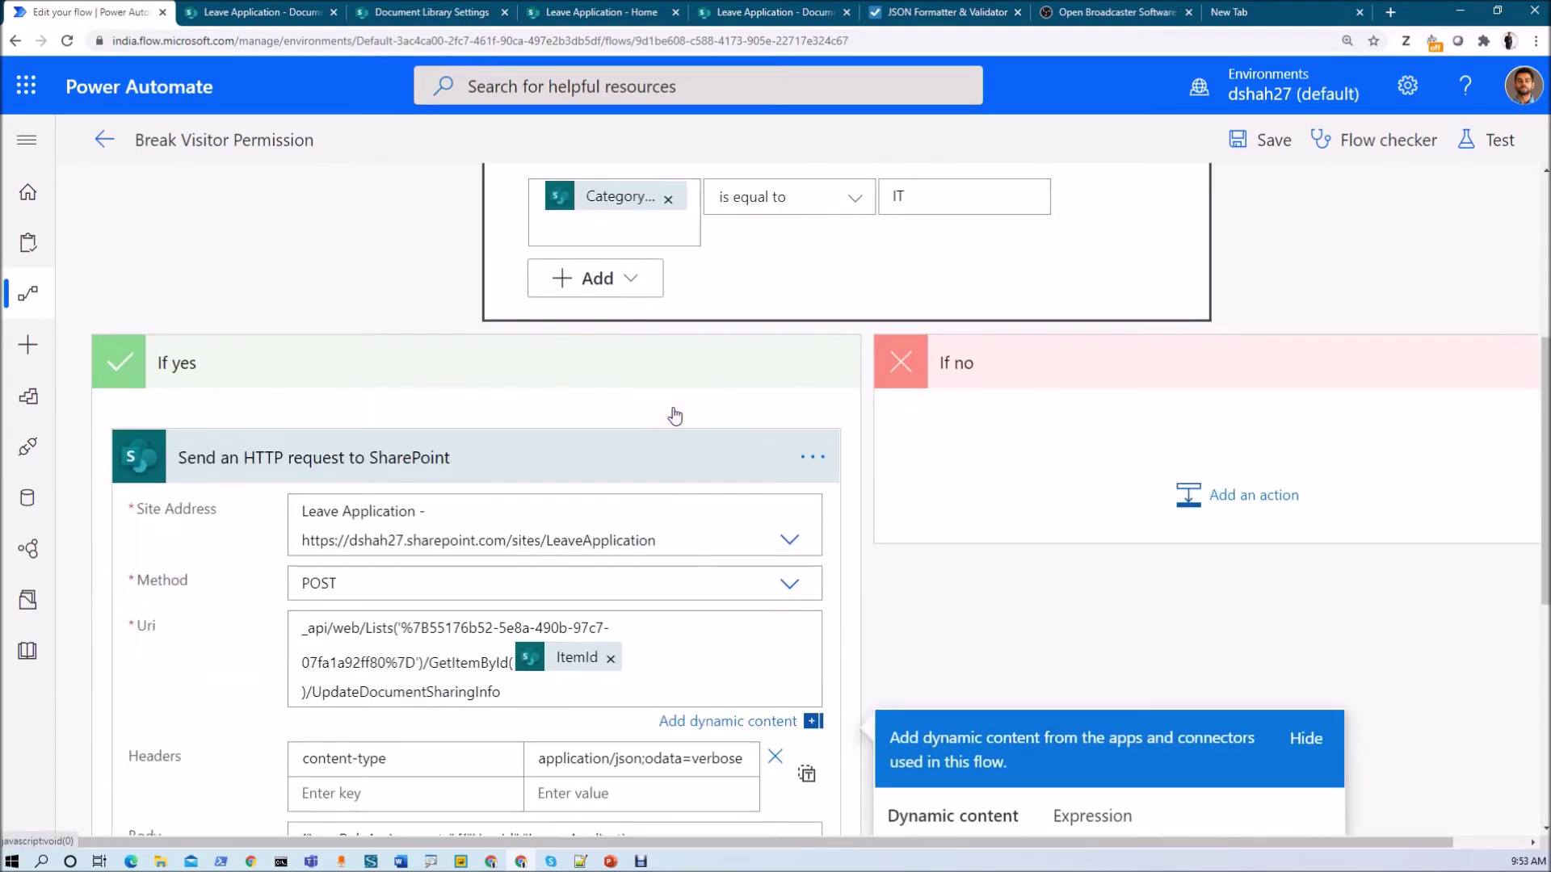
# Step: Review the HTTP request's content-type header and body, and view the formatted body in the JSON Formatter & Validator
pyautogui.scroll(-2, 582, 642)
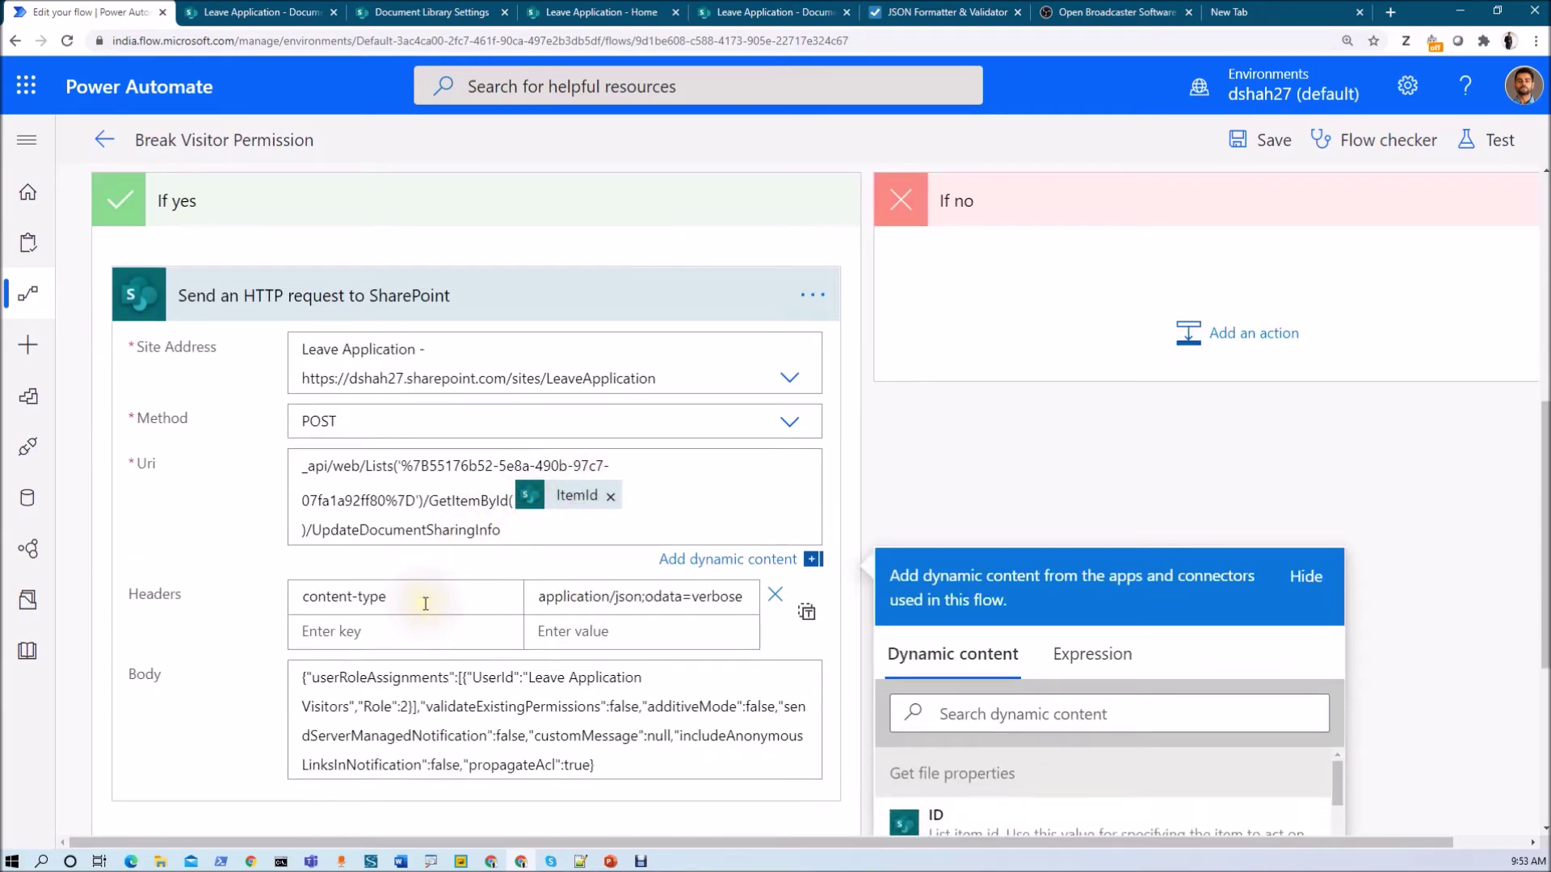
pyautogui.scroll(-2, 426, 604)
pyautogui.click(408, 440)
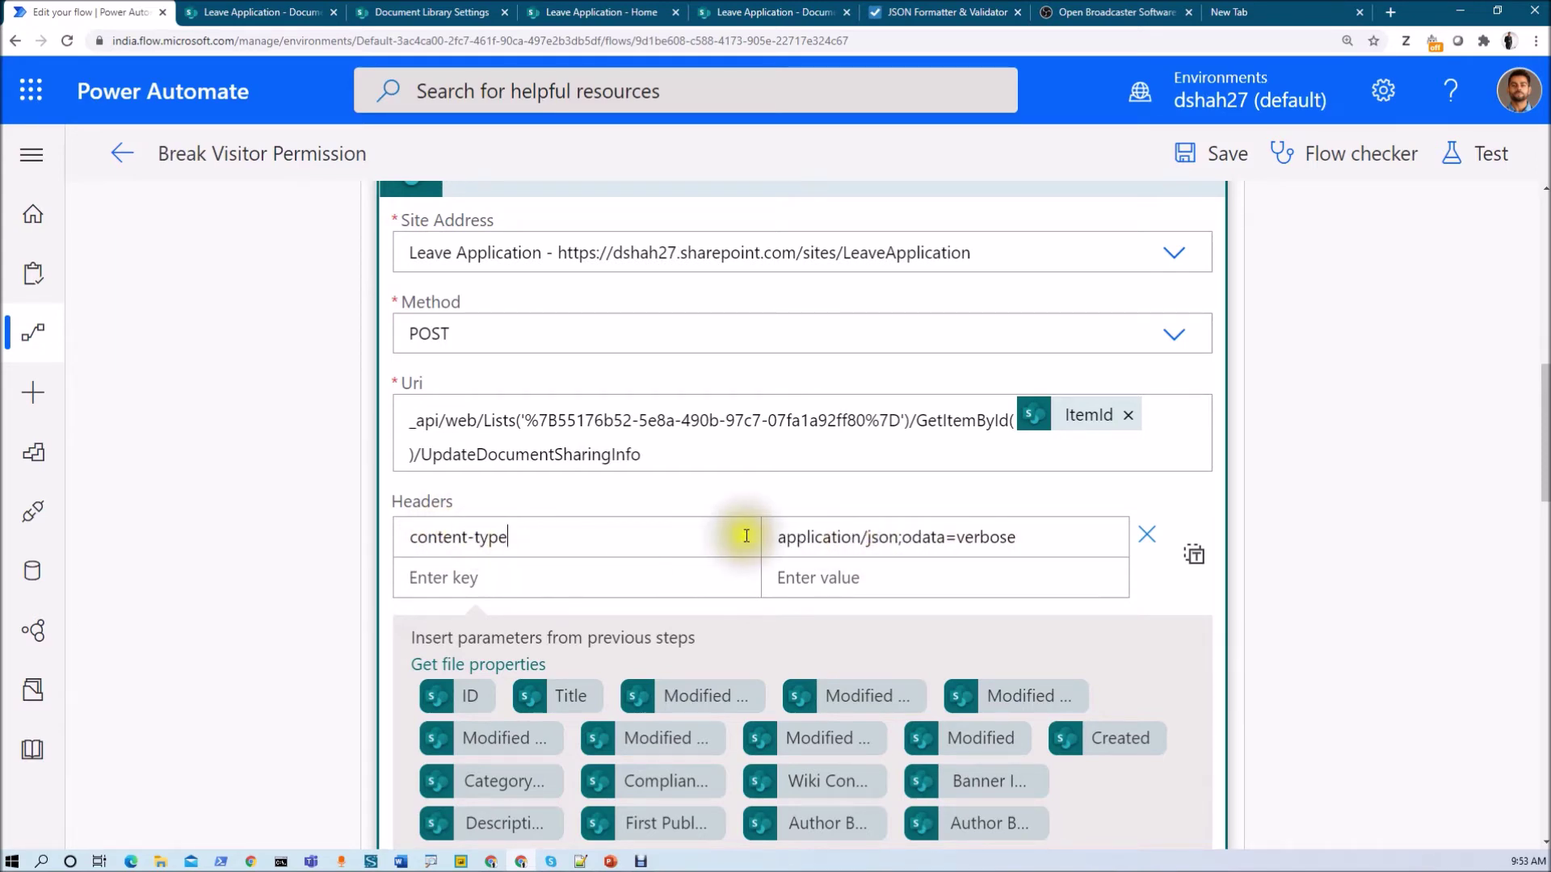
pyautogui.scroll(-7, 646, 454)
pyautogui.scroll(6, 636, 472)
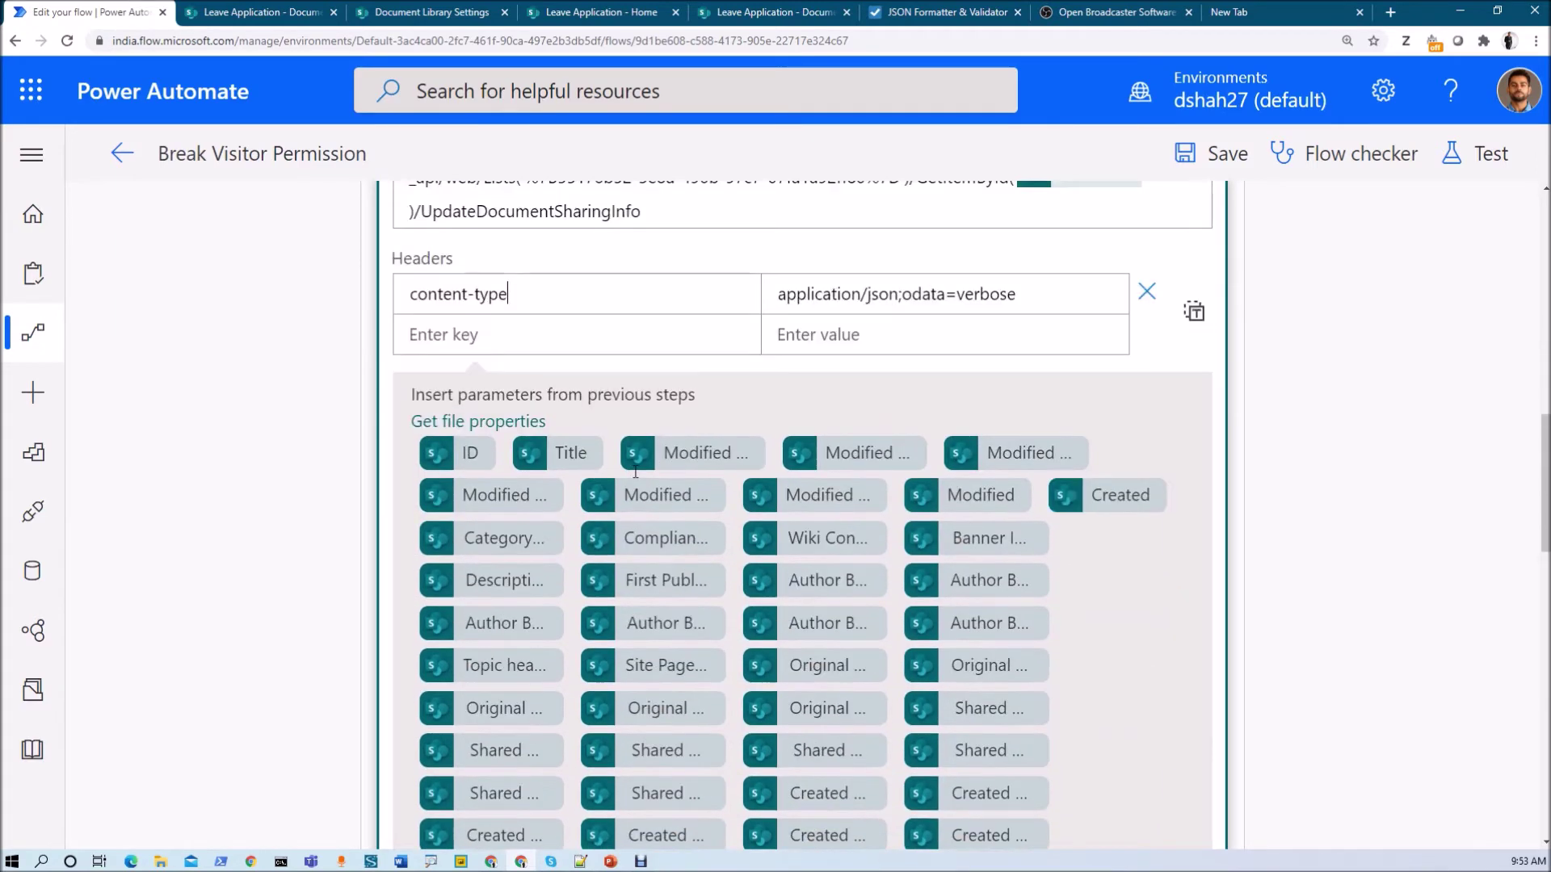
pyautogui.hotkey('ctrl', '-')
pyautogui.hotkey('ctrl', '-')
pyautogui.hotkey('ctrl', '-')
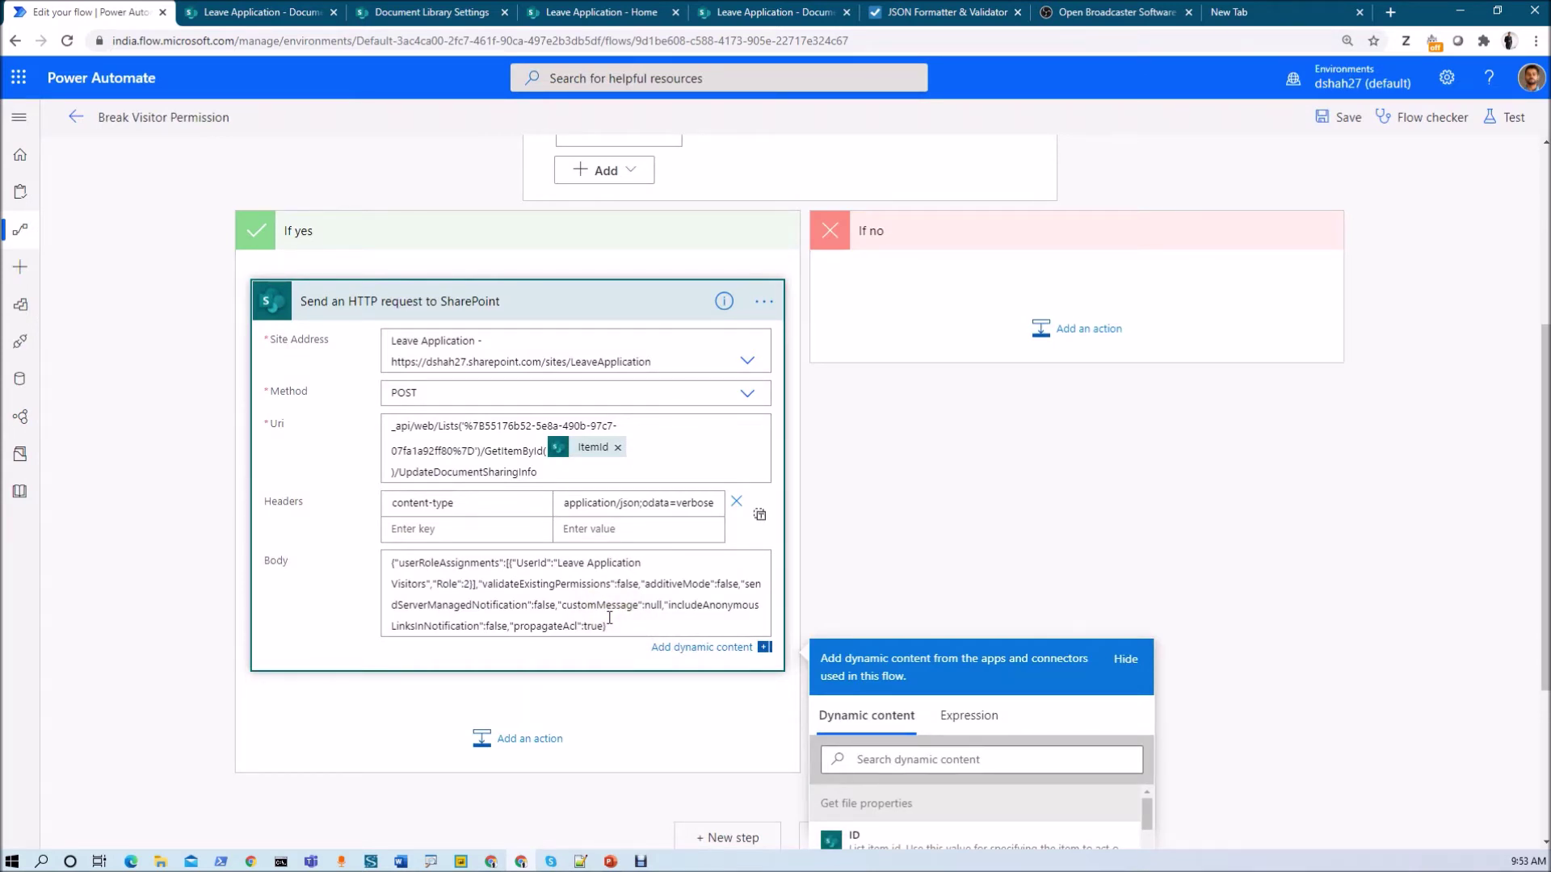
pyautogui.click(905, 13)
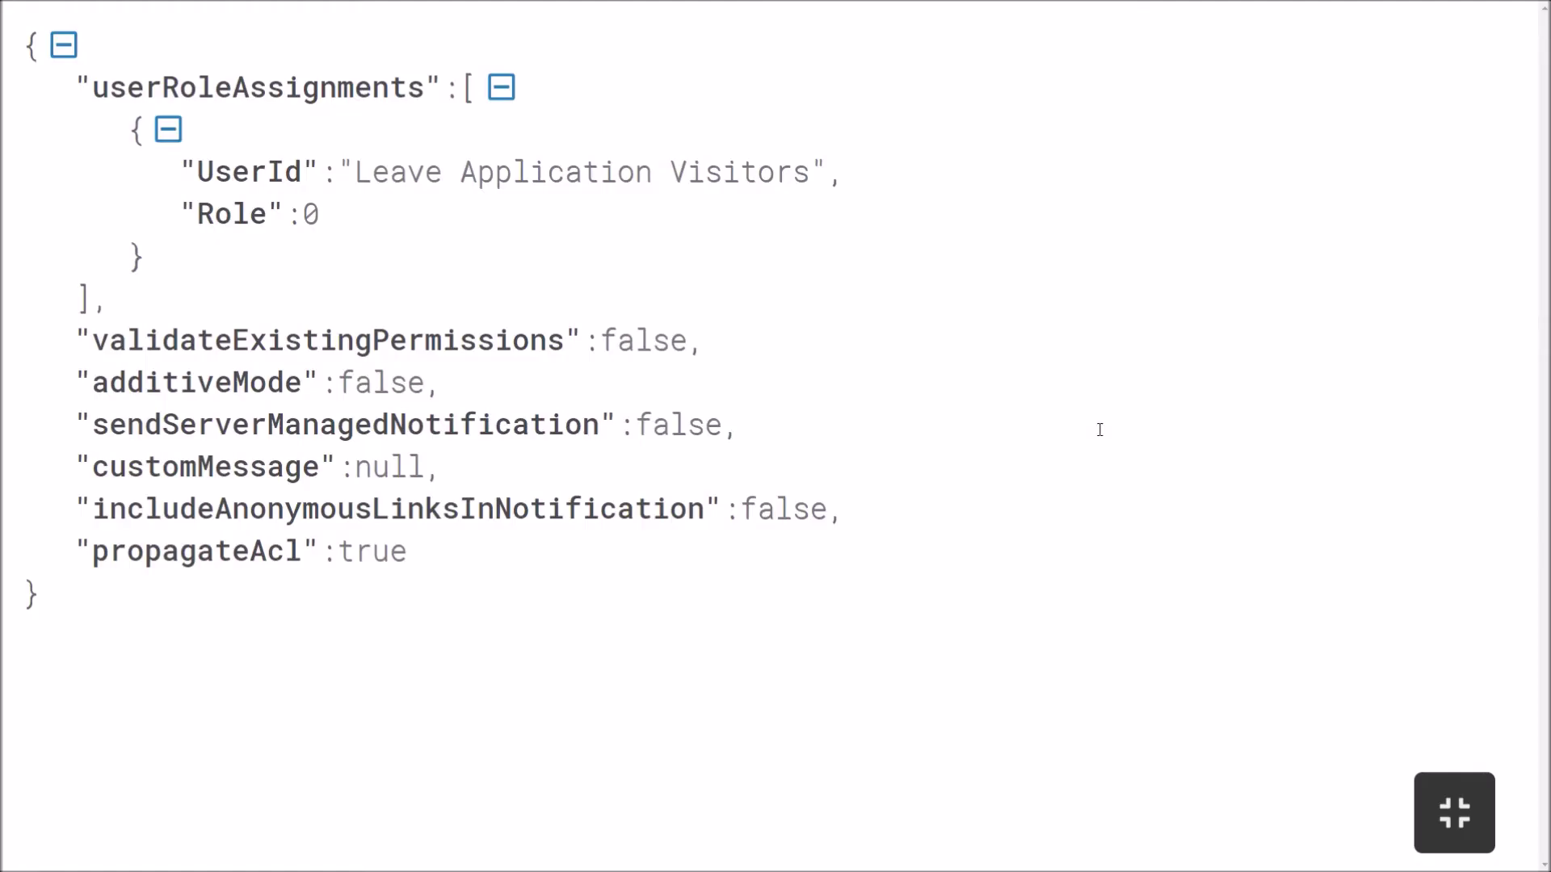
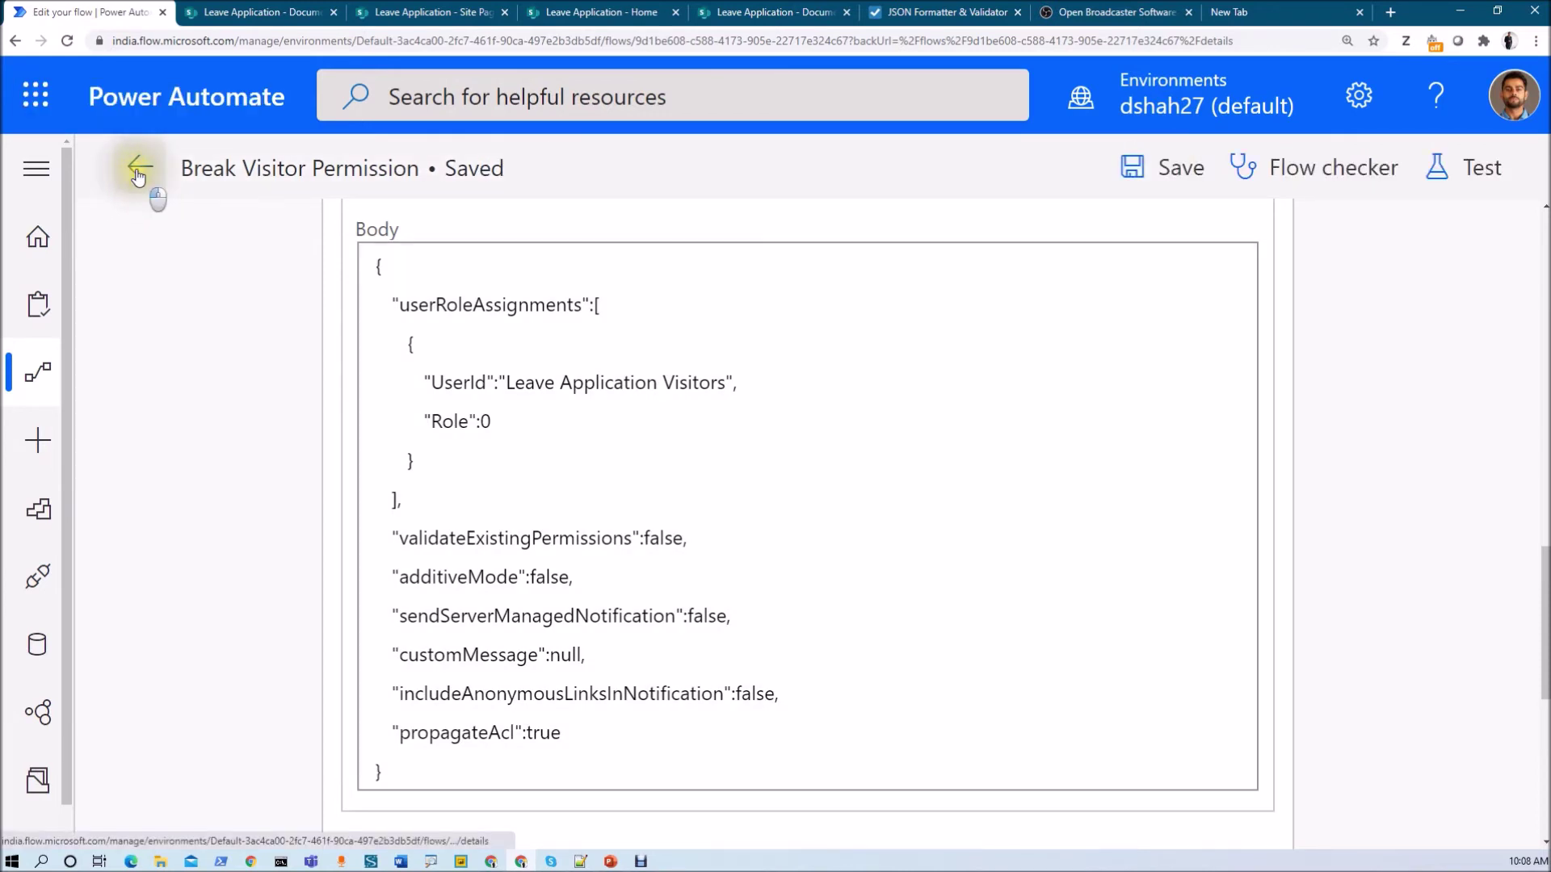
# Step: Leave the editor of the saved Break Visitor Permission flow
pyautogui.click(139, 169)
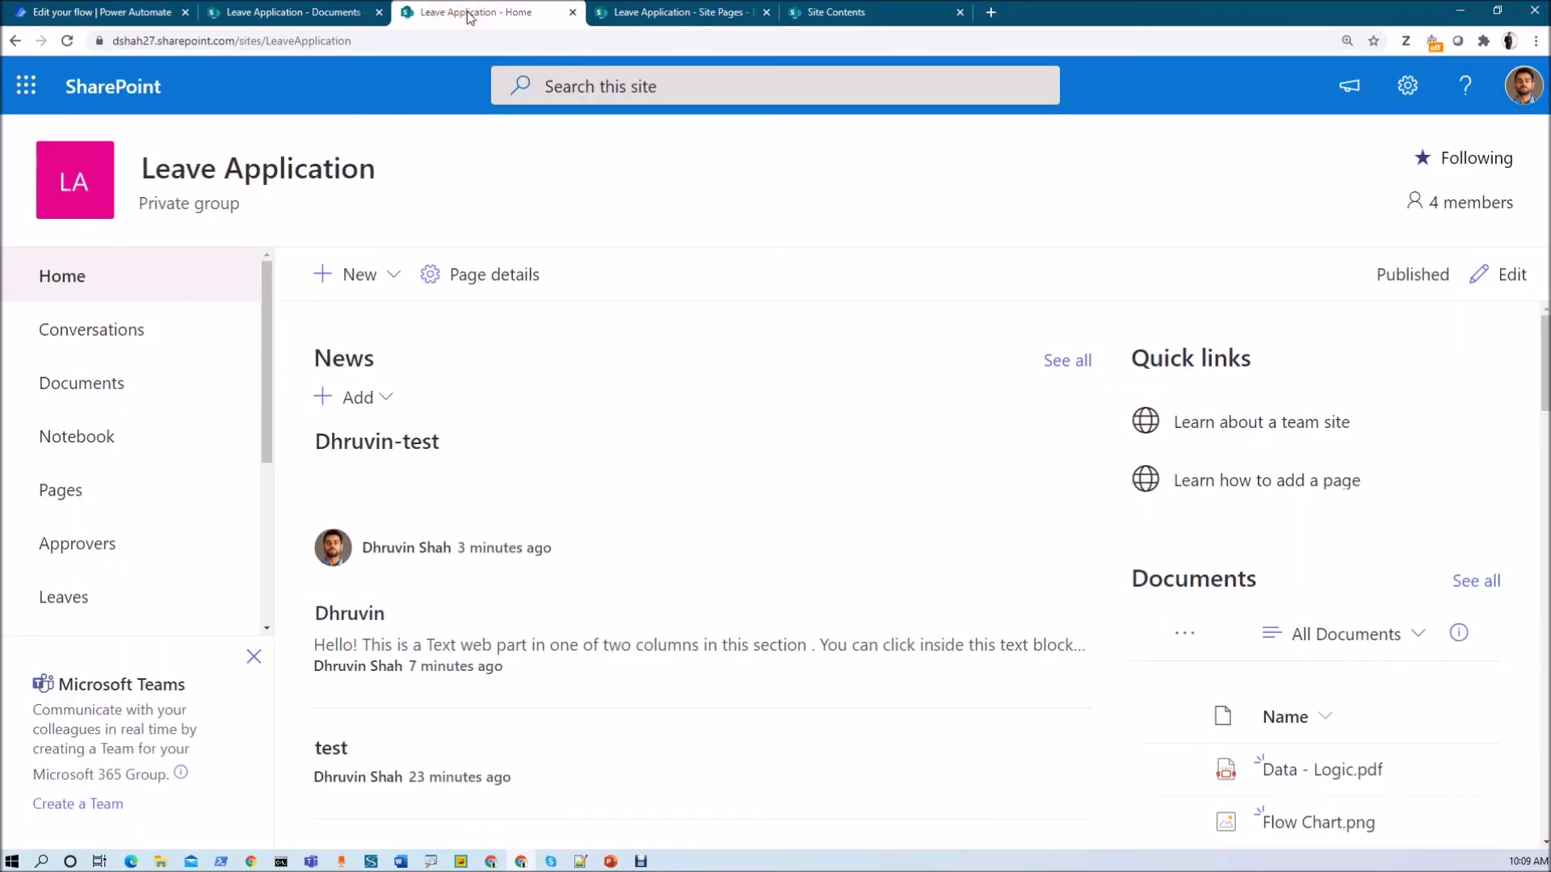
# Step: Create a news post on the Leave Application site from the Blank template and title it Learn2All
pyautogui.click(385, 279)
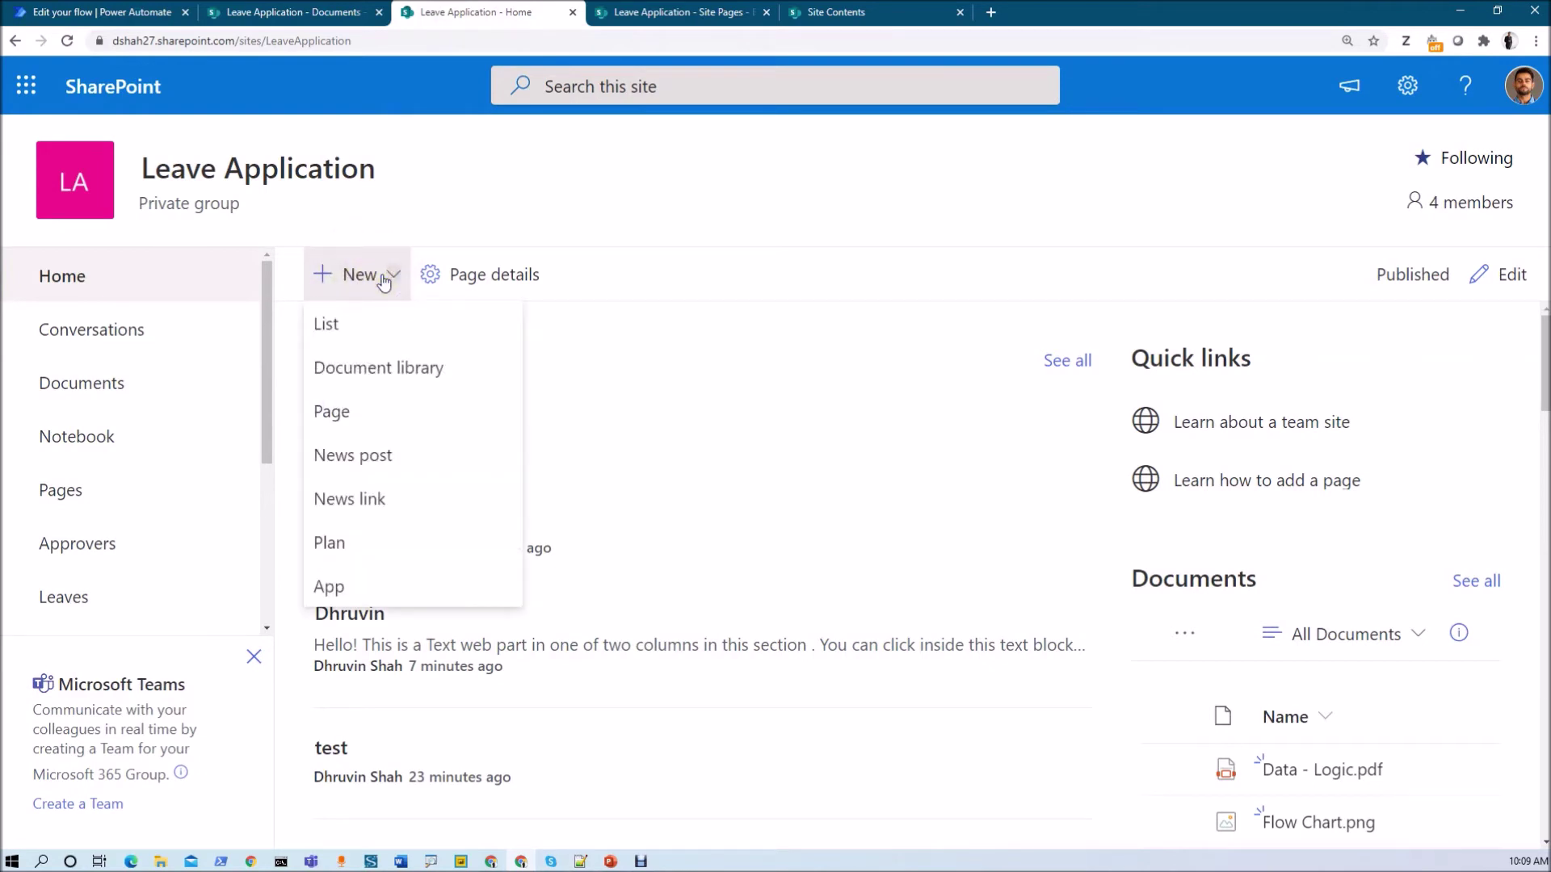
pyautogui.click(392, 457)
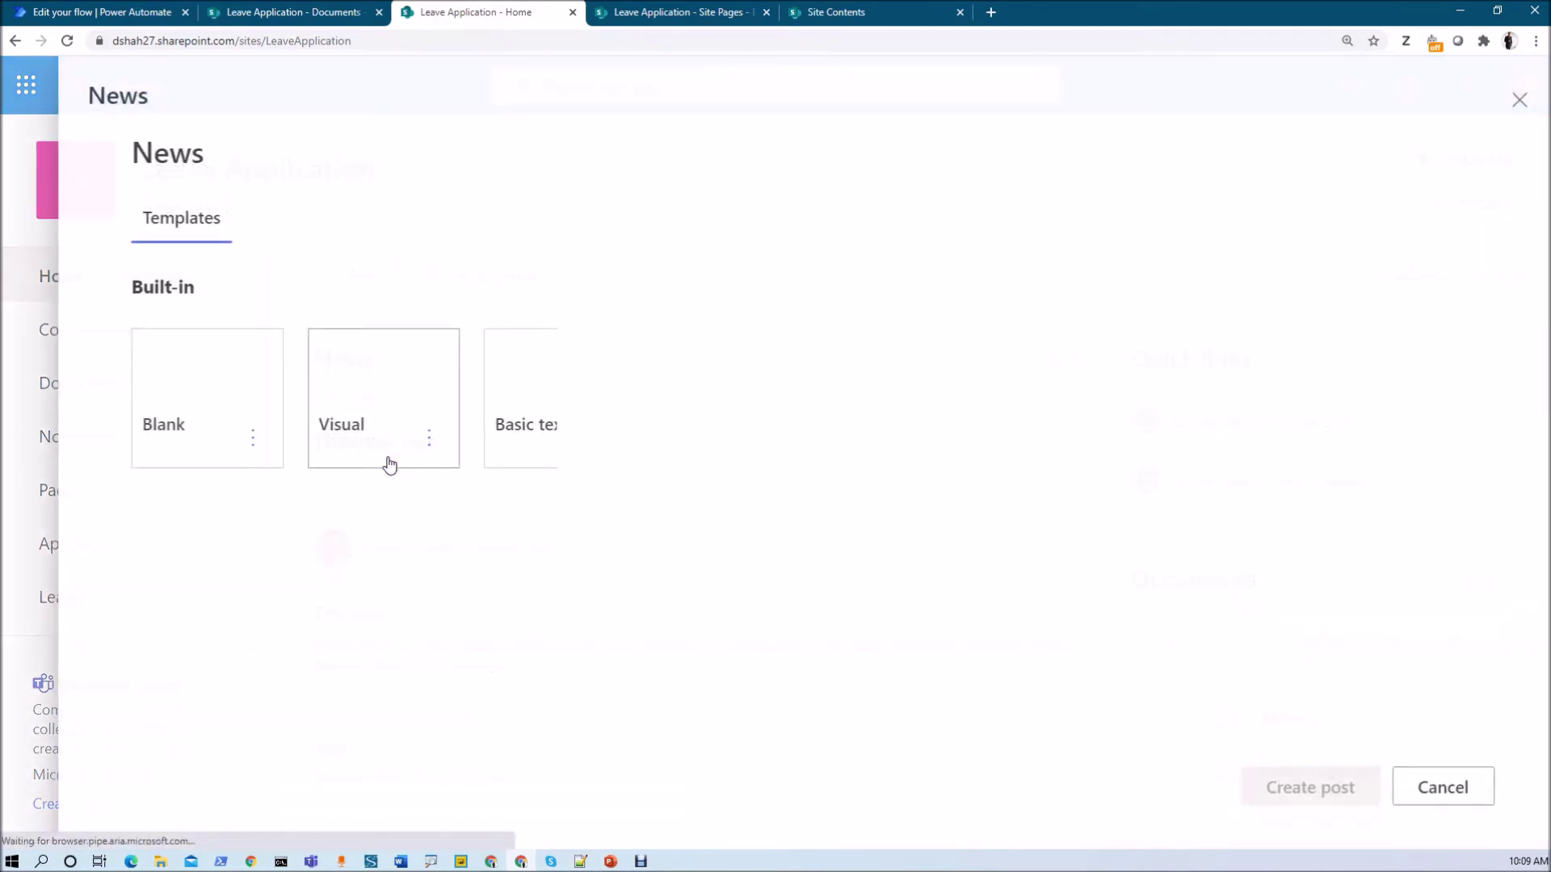
pyautogui.click(236, 399)
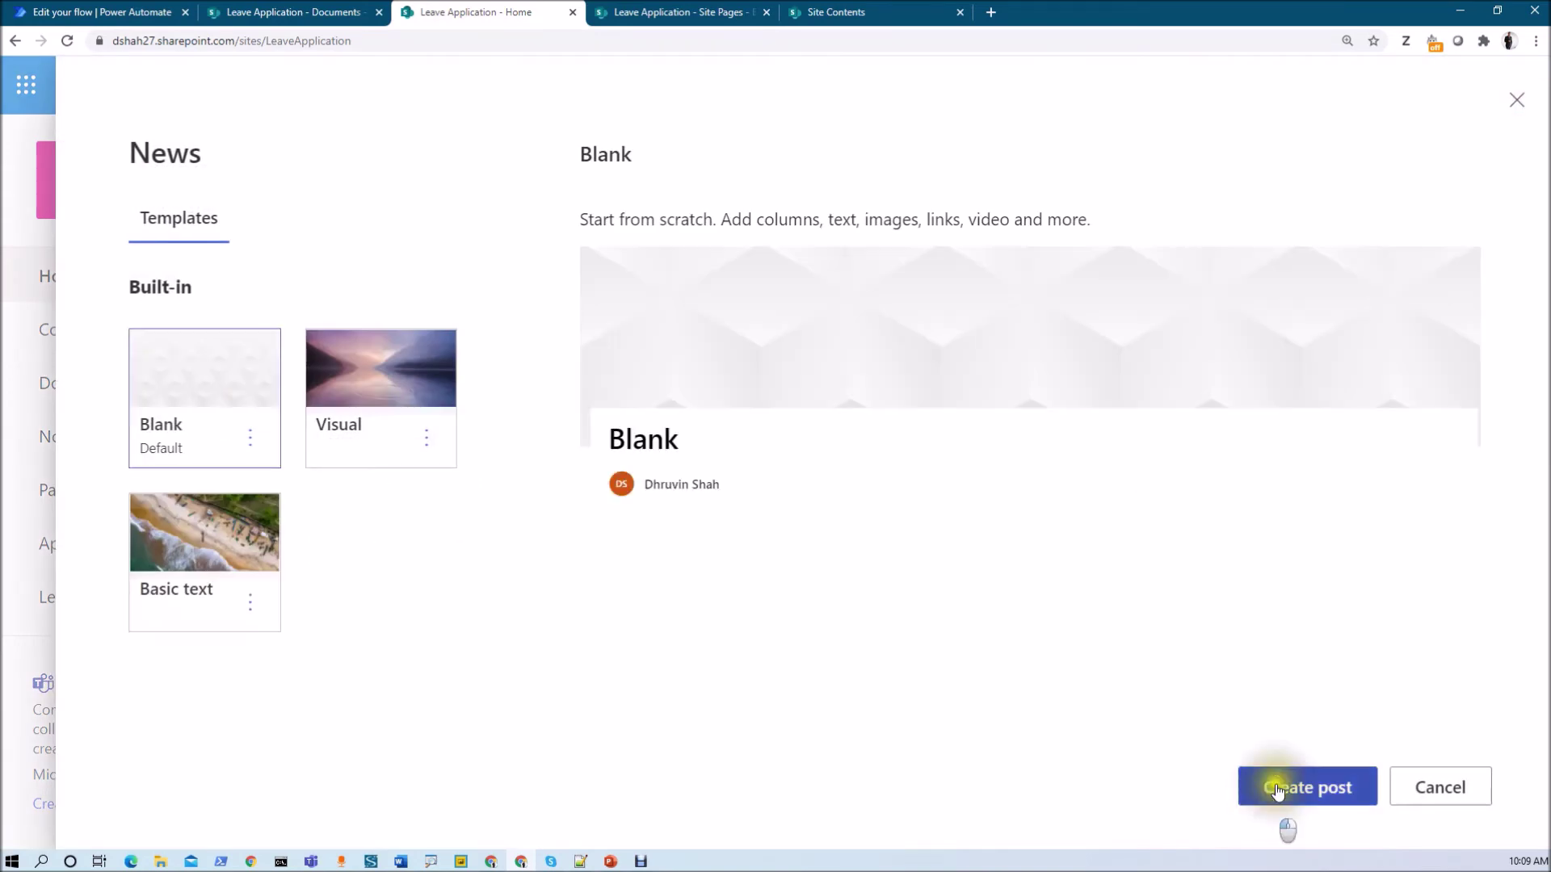
pyautogui.click(1268, 790)
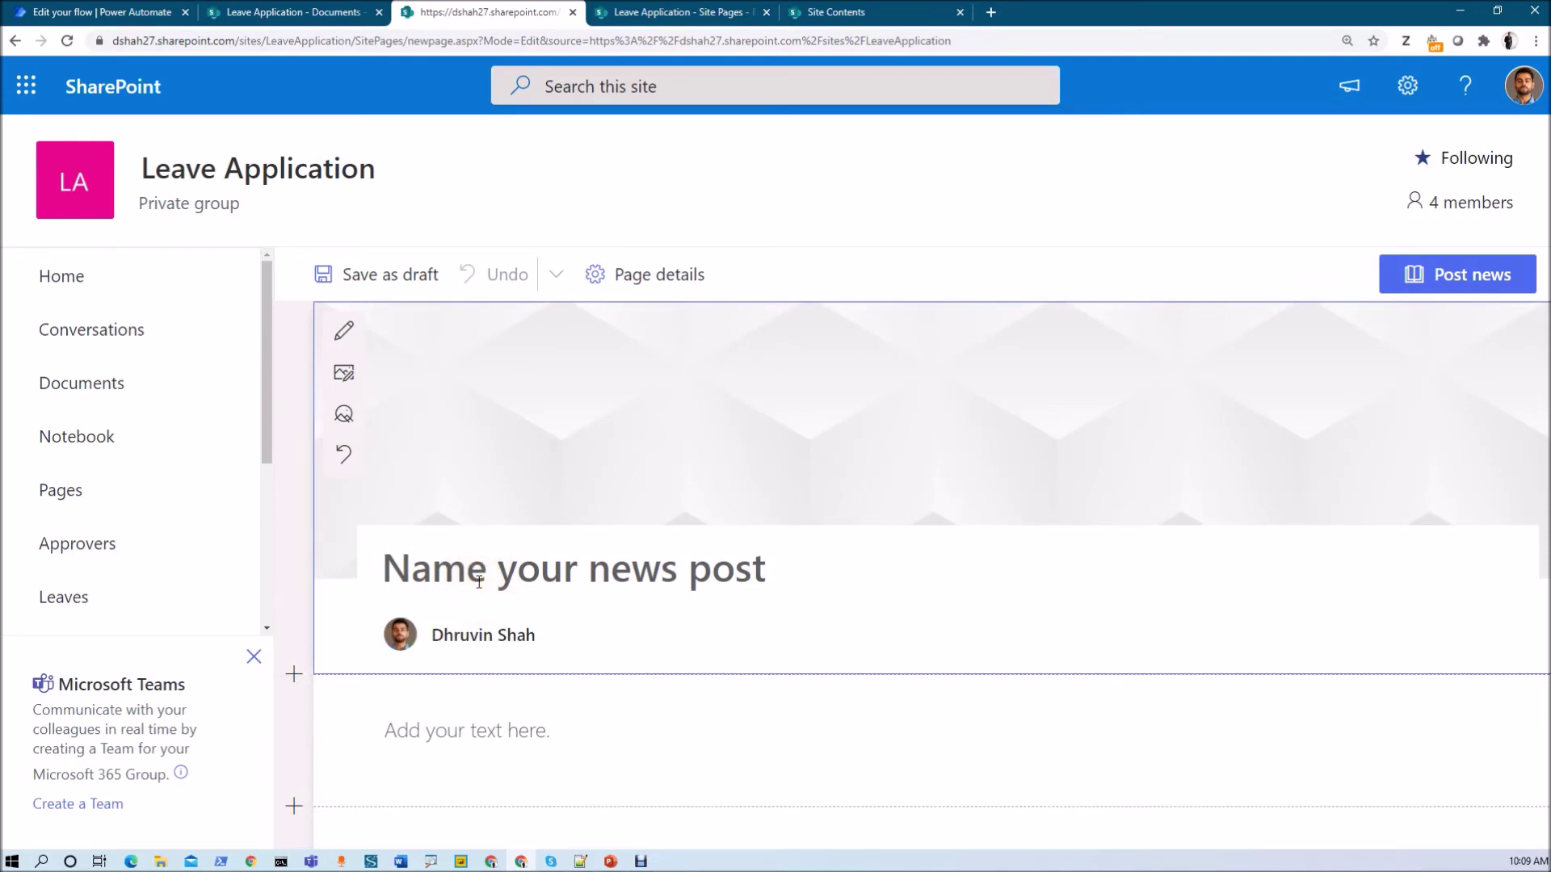
pyautogui.write('Learn2All')
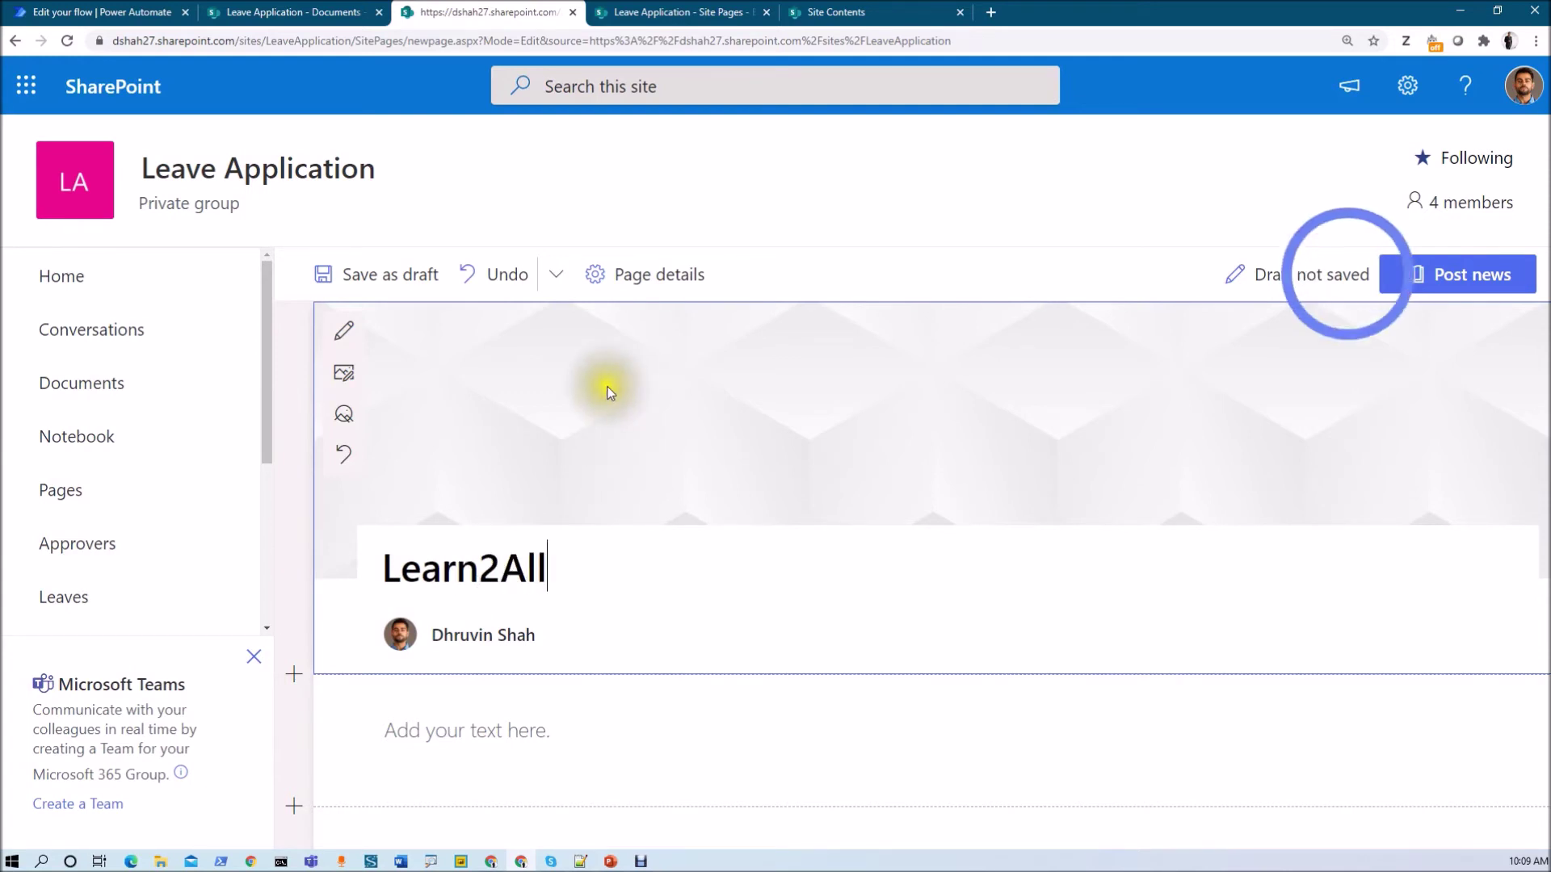
# Step: Set the news post's Category to IT in its page details and post the news
pyautogui.click(646, 279)
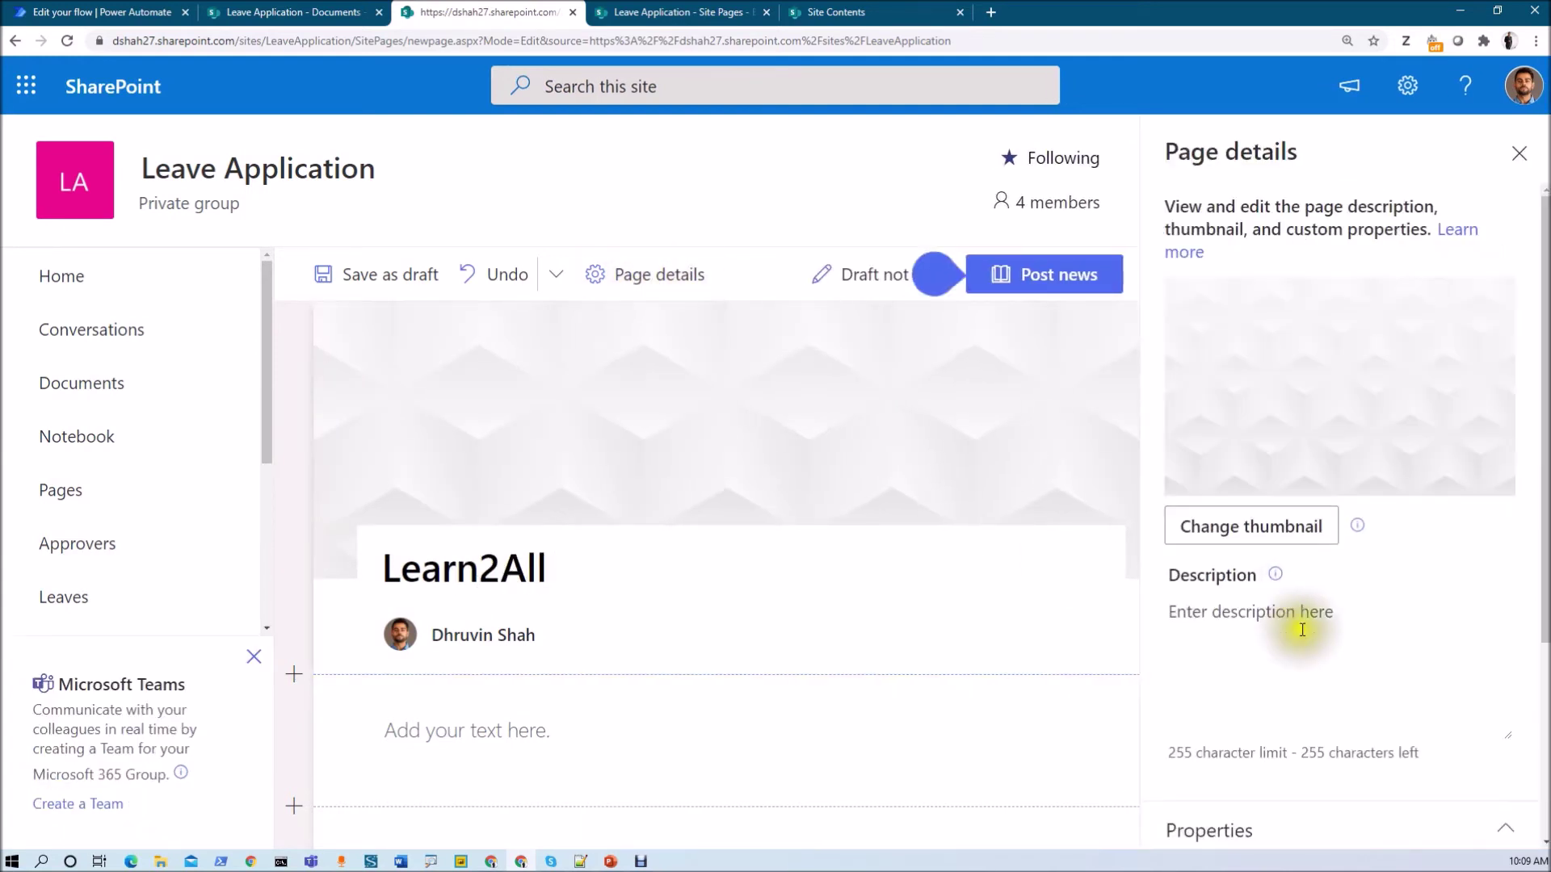
pyautogui.scroll(-2, 1305, 681)
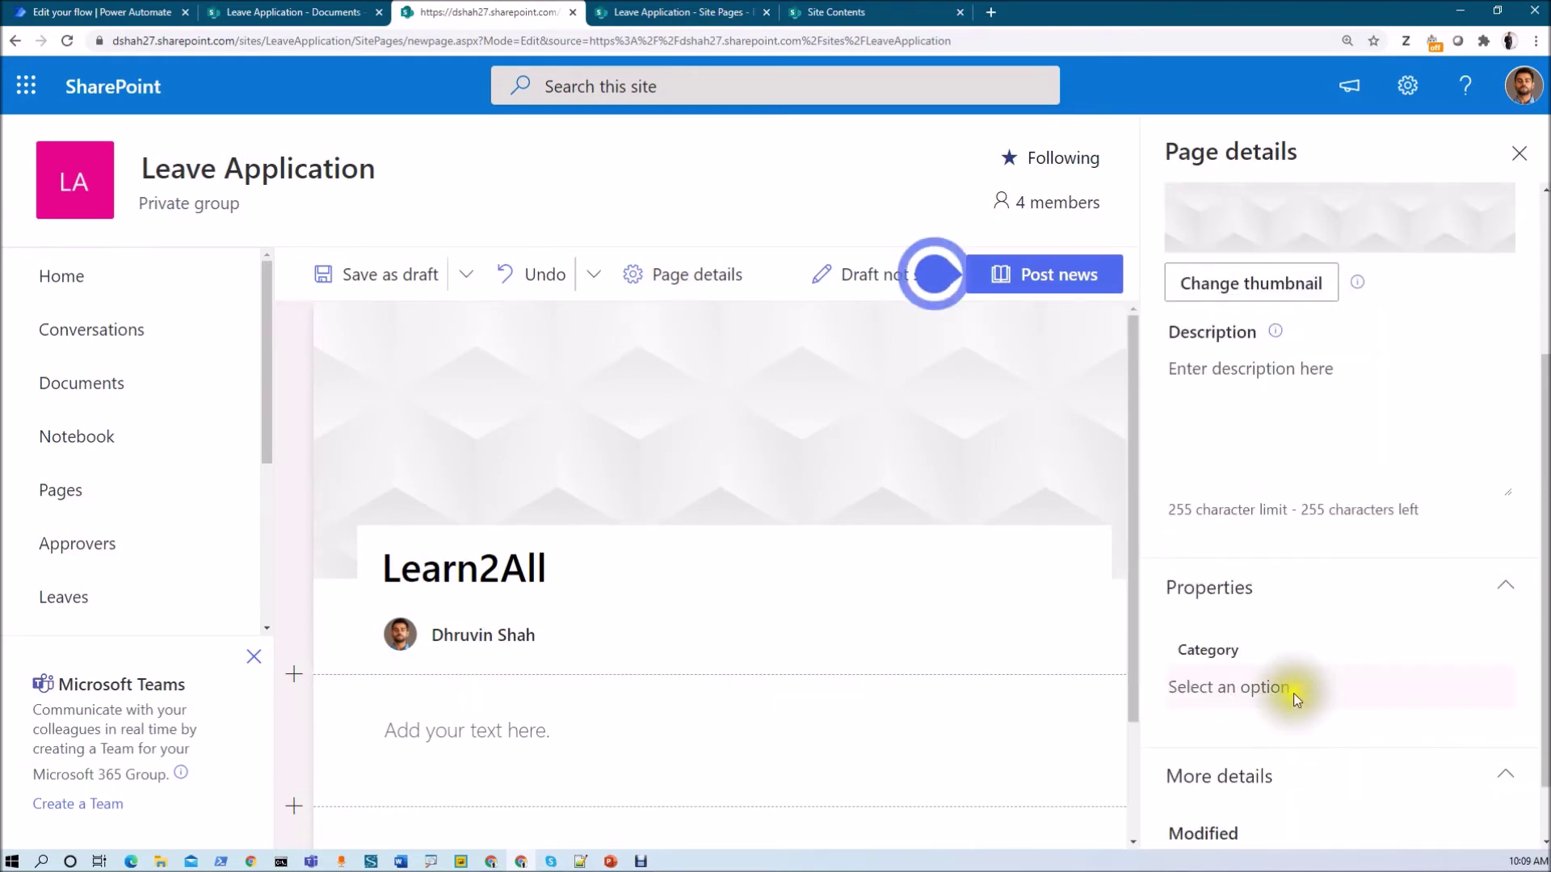
pyautogui.click(1293, 694)
pyautogui.click(1249, 577)
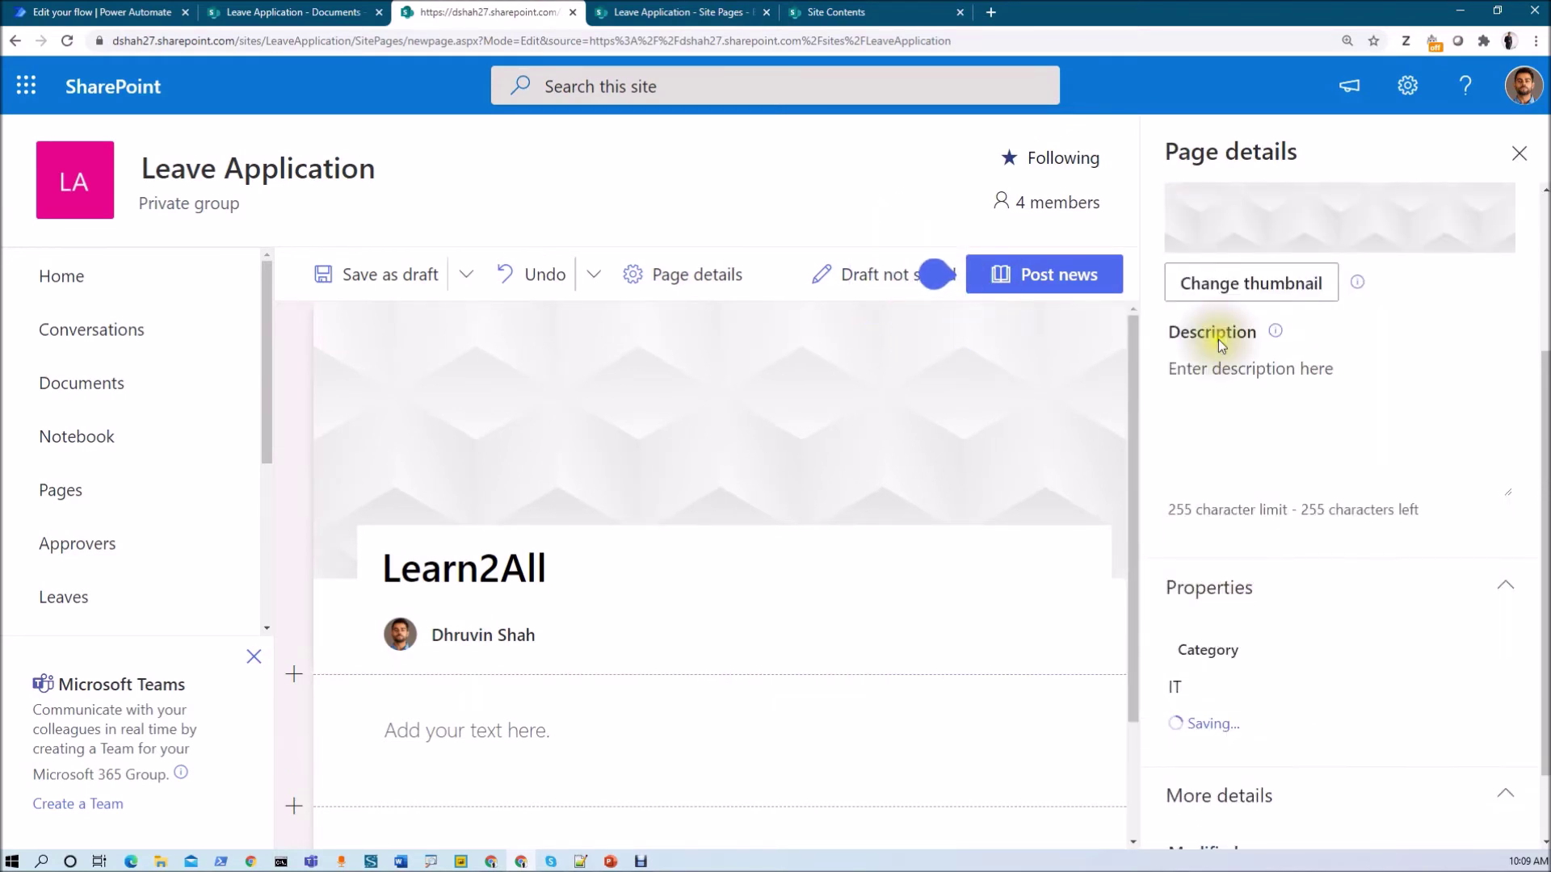
pyautogui.click(1083, 280)
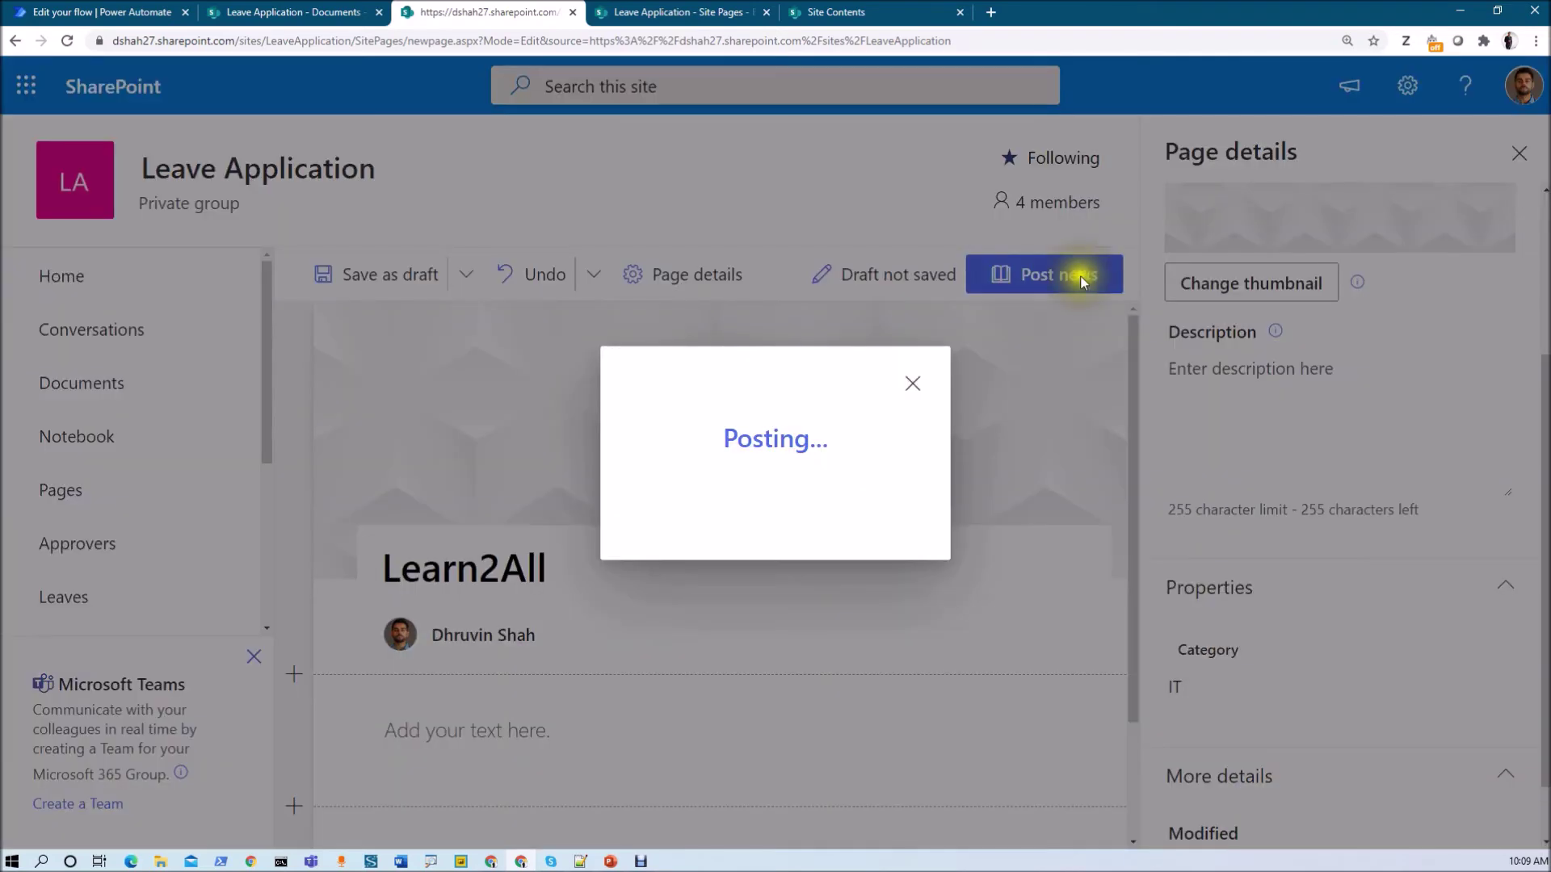
# Step: Check who has access to Learn2All.aspx in the Site Pages library
pyautogui.click(640, 16)
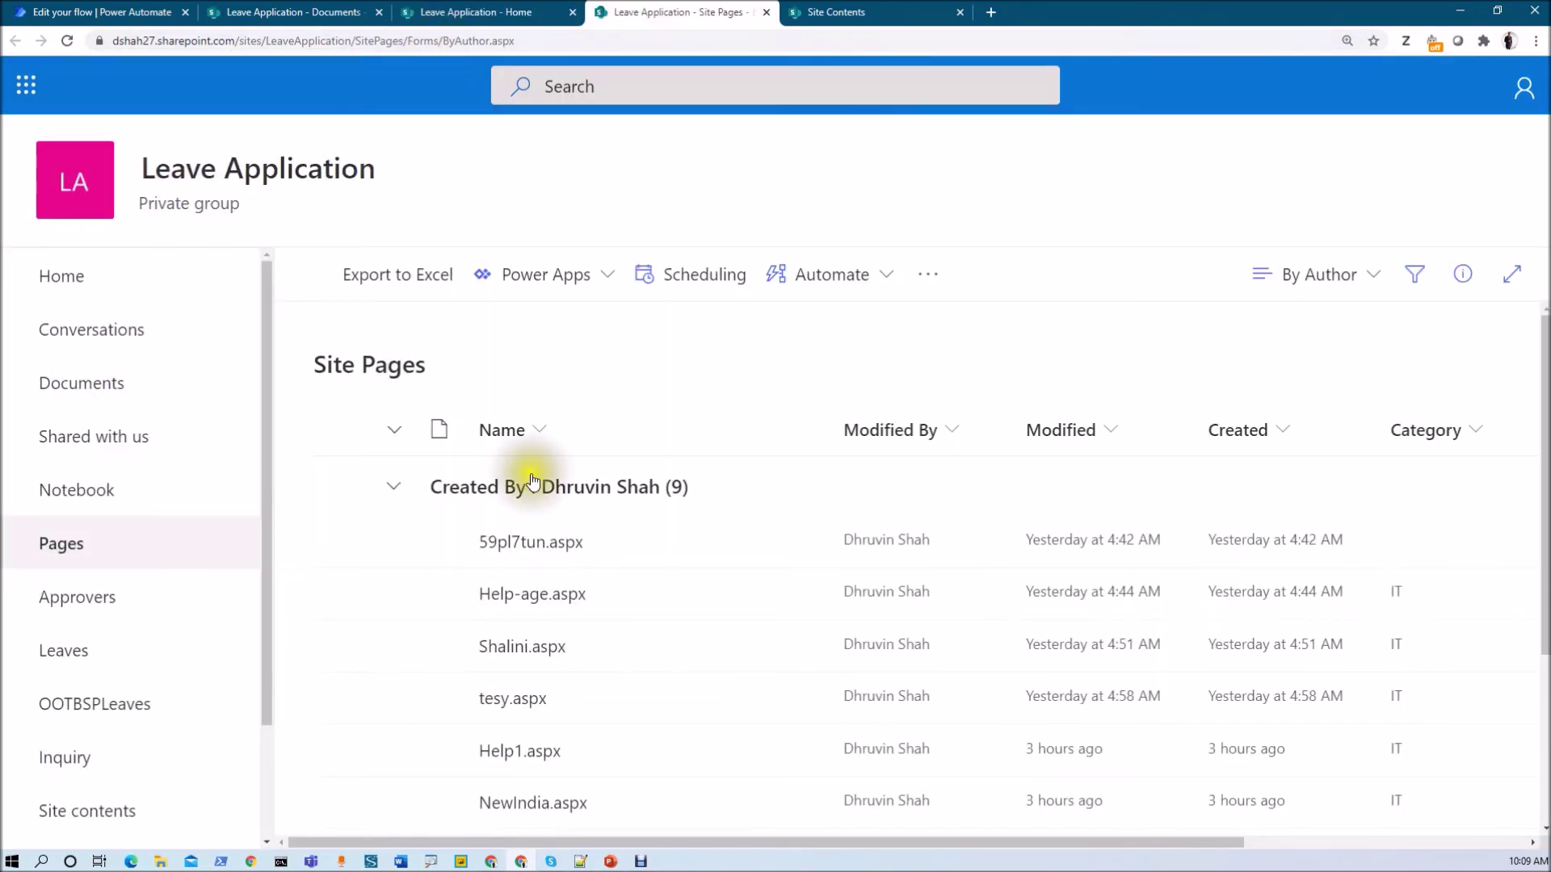
pyautogui.scroll(-2, 624, 613)
pyautogui.scroll(-3, 624, 613)
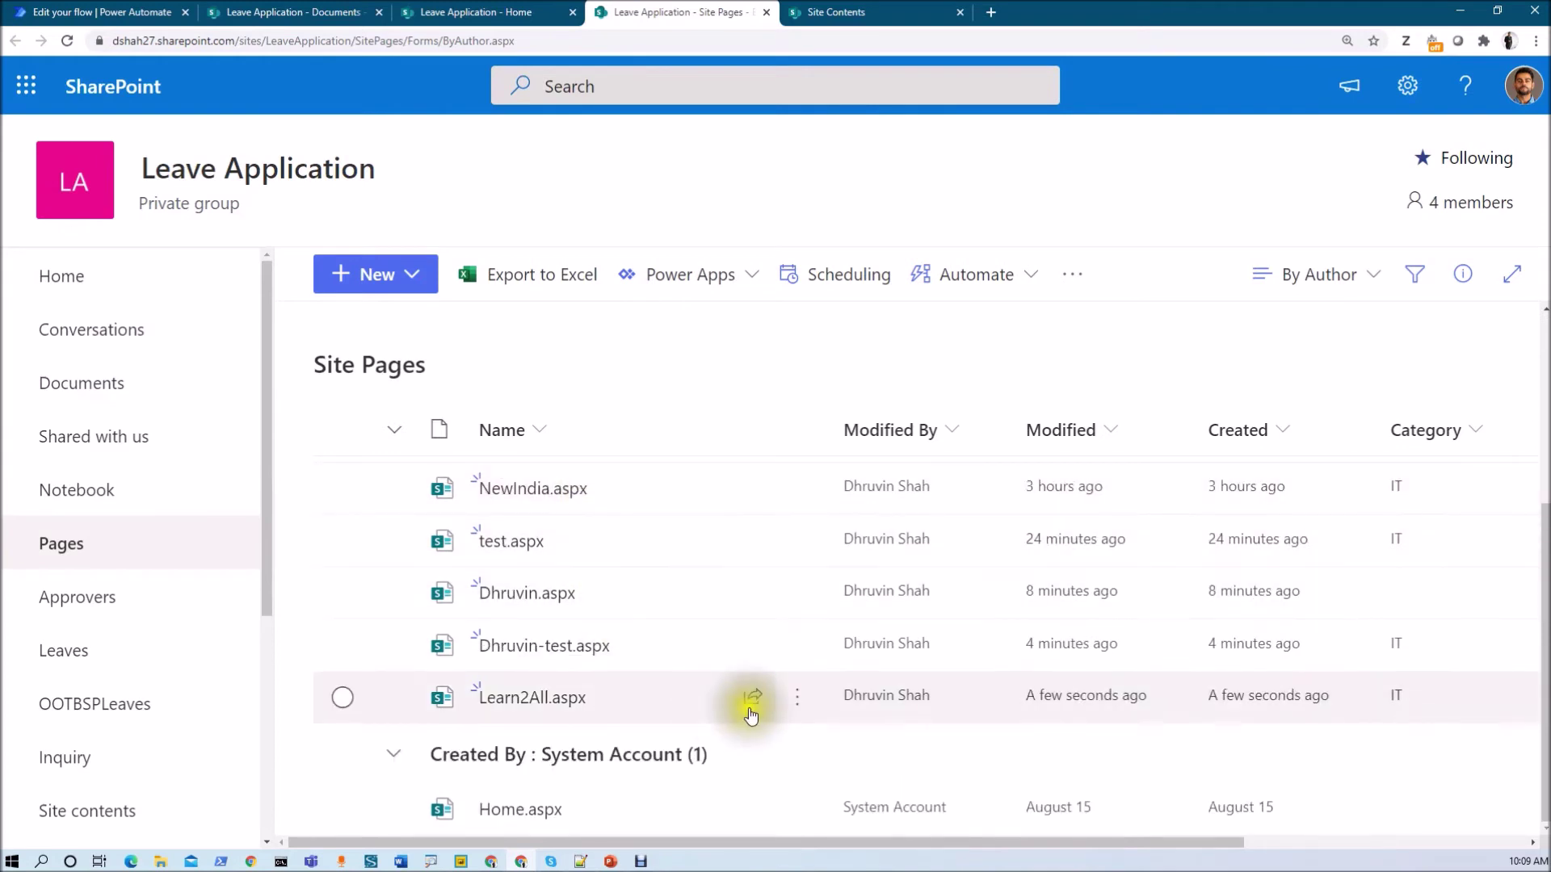
pyautogui.click(798, 701)
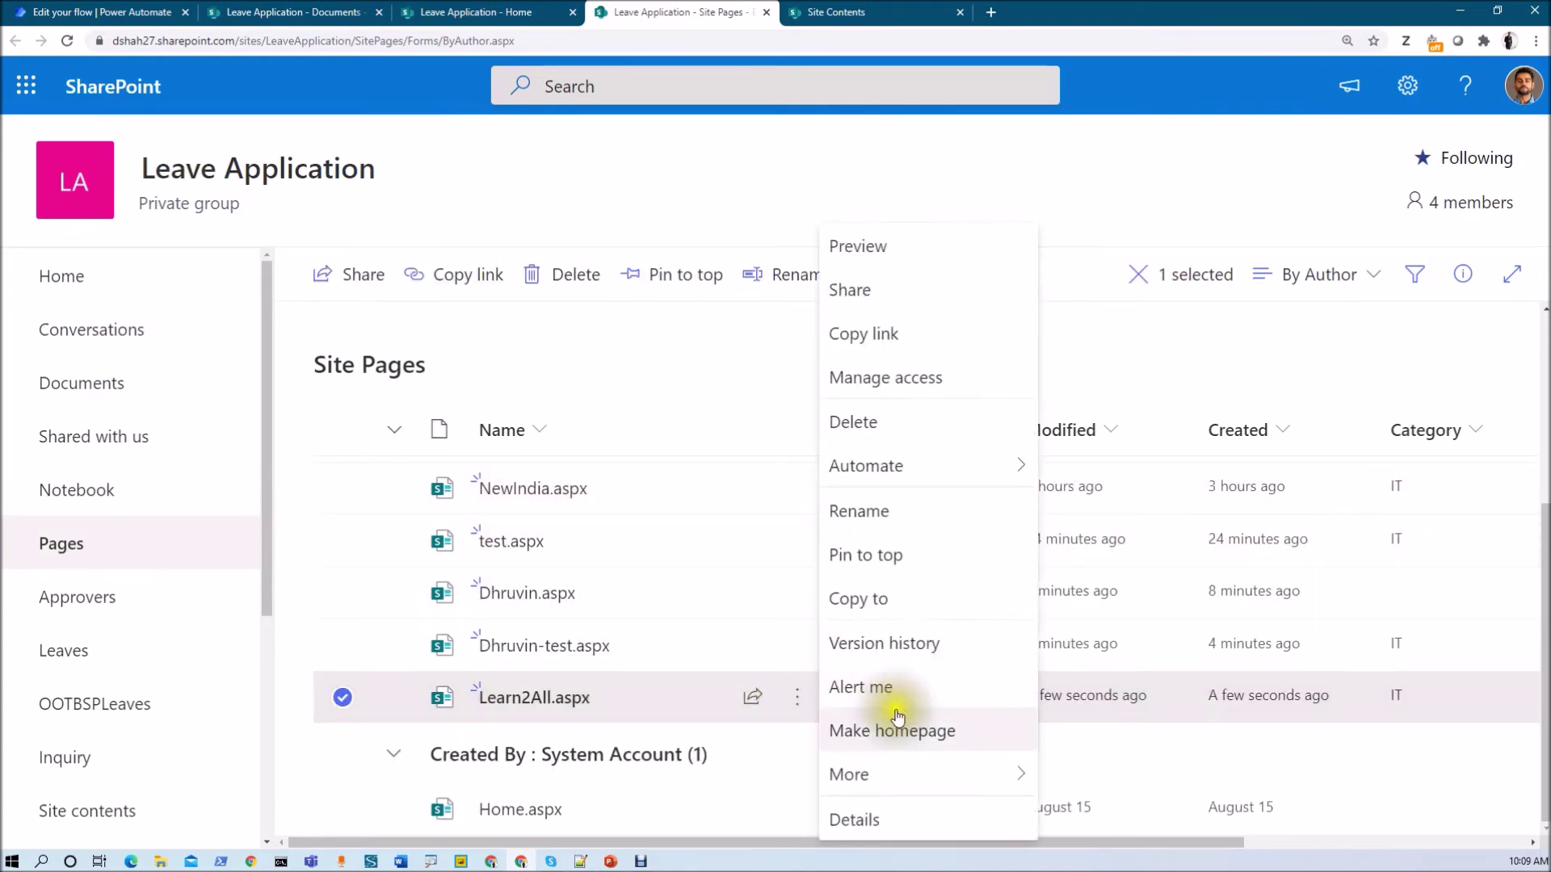
pyautogui.click(913, 392)
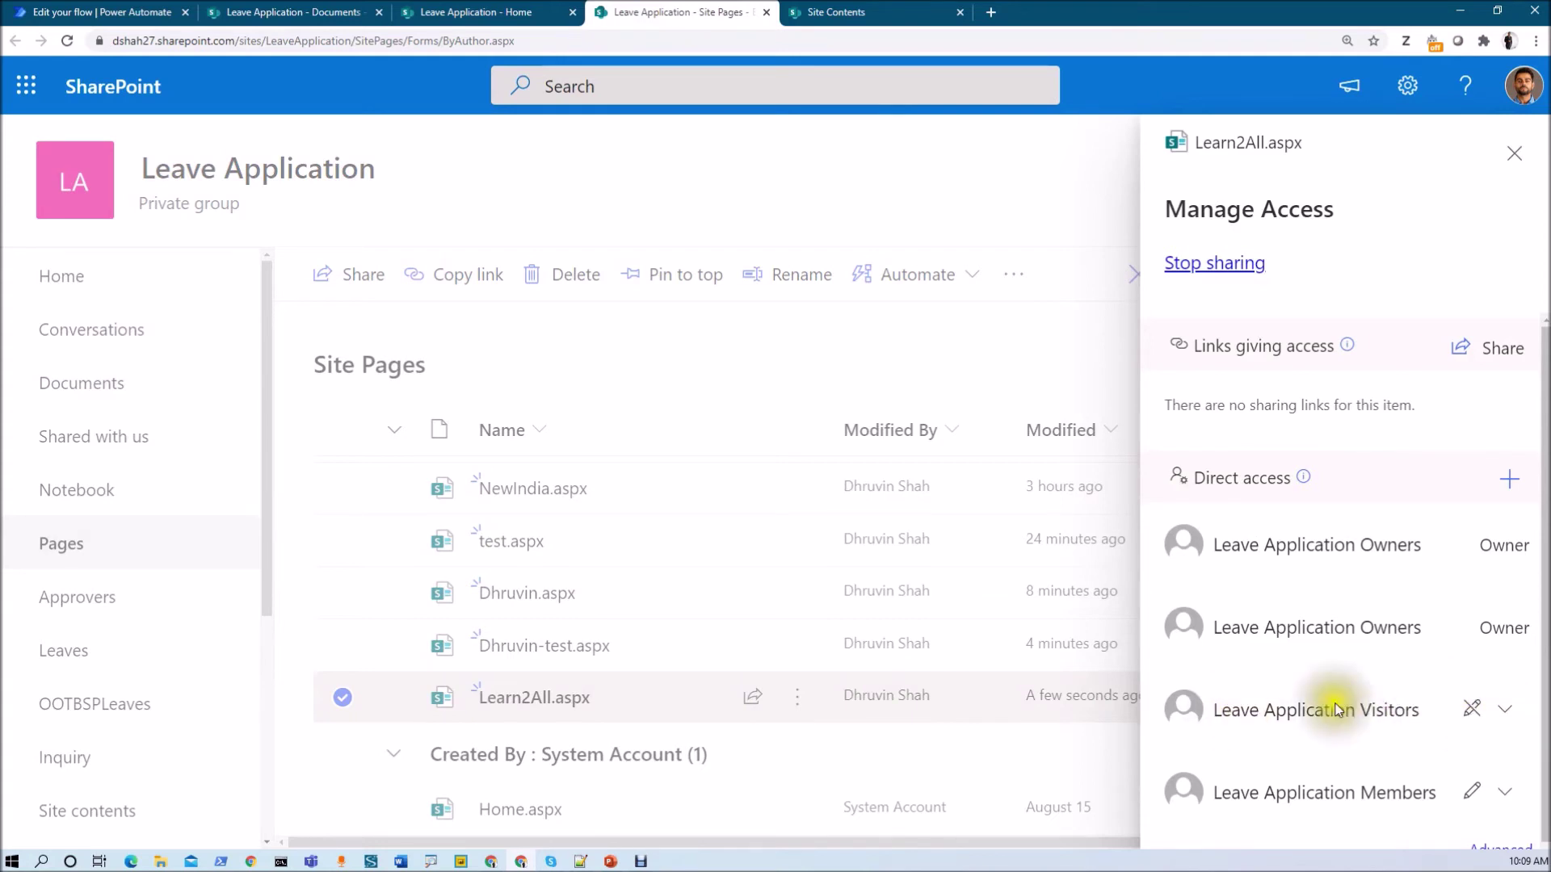
# Step: Switch to Power Automate, refresh the Break Visitor Permission flow's details and open its most recent run
pyautogui.click(138, 10)
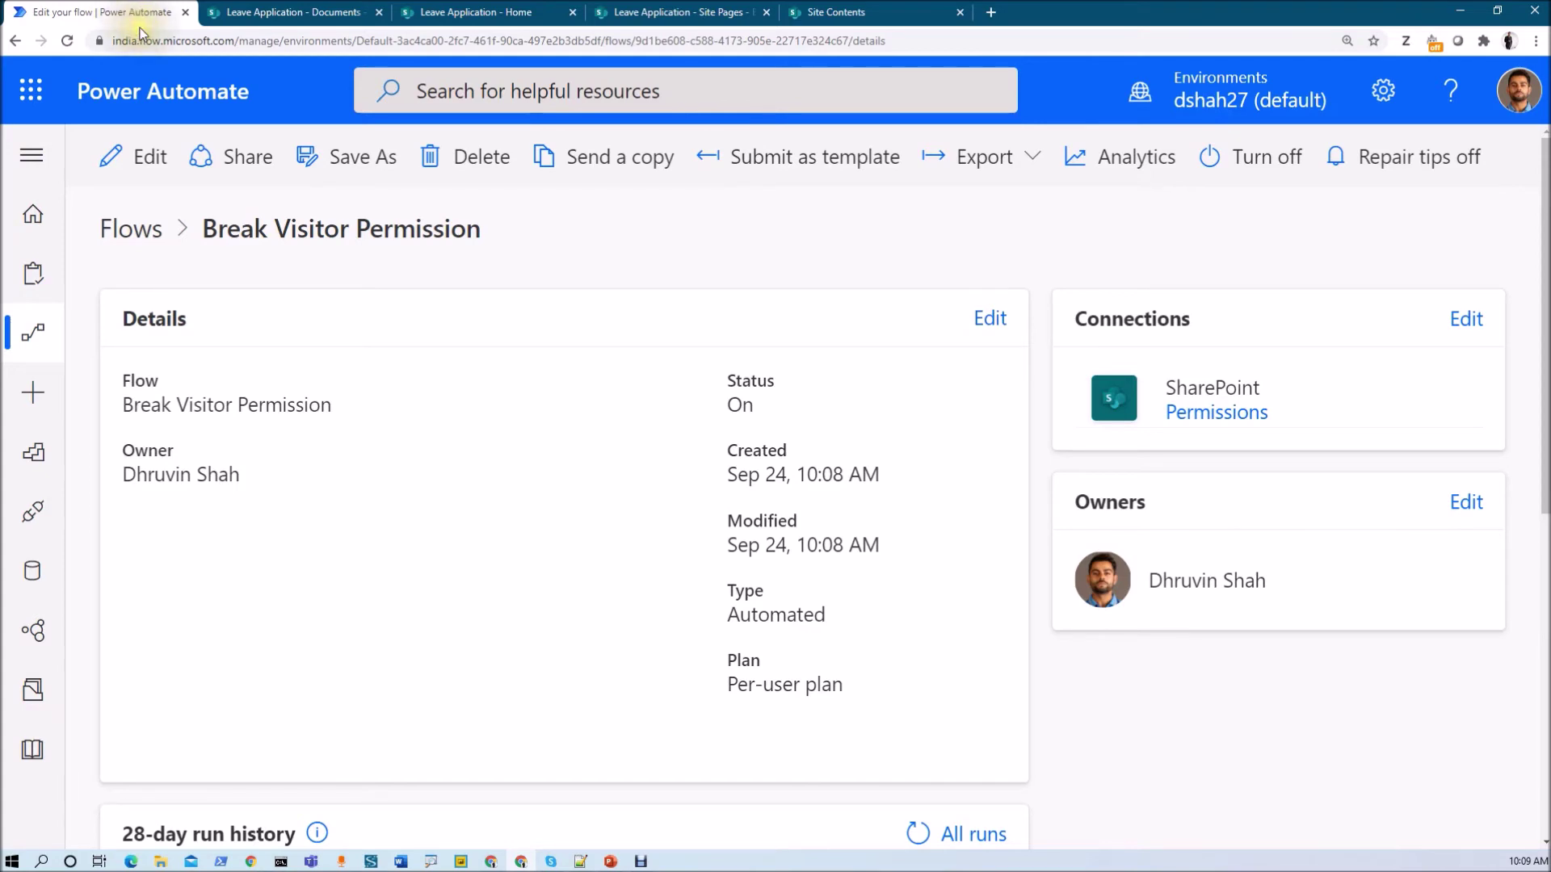
pyautogui.click(64, 43)
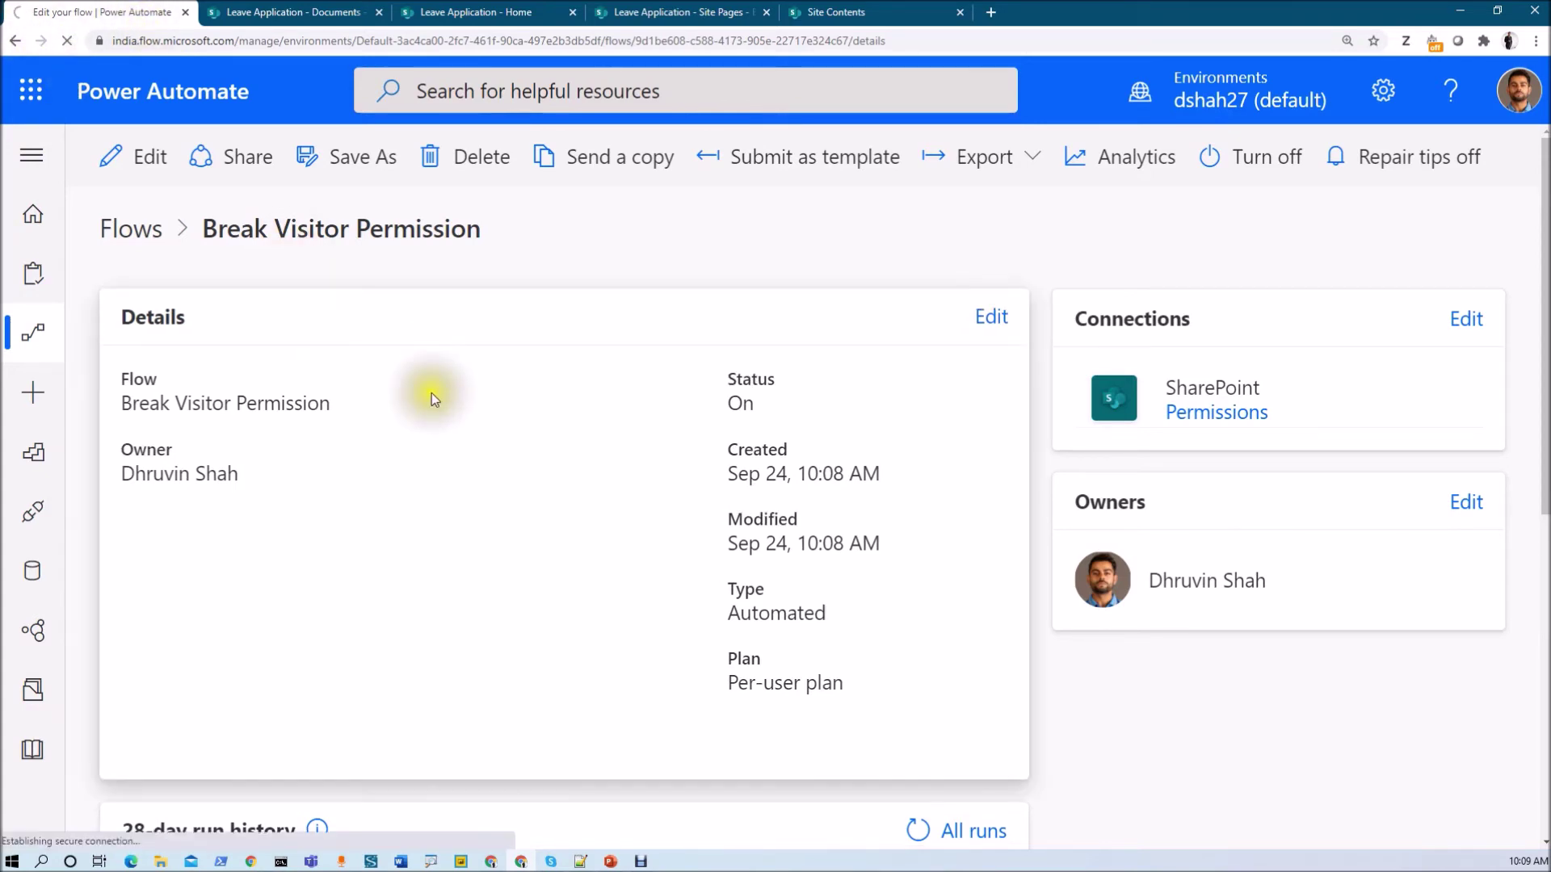
pyautogui.scroll(-3, 363, 404)
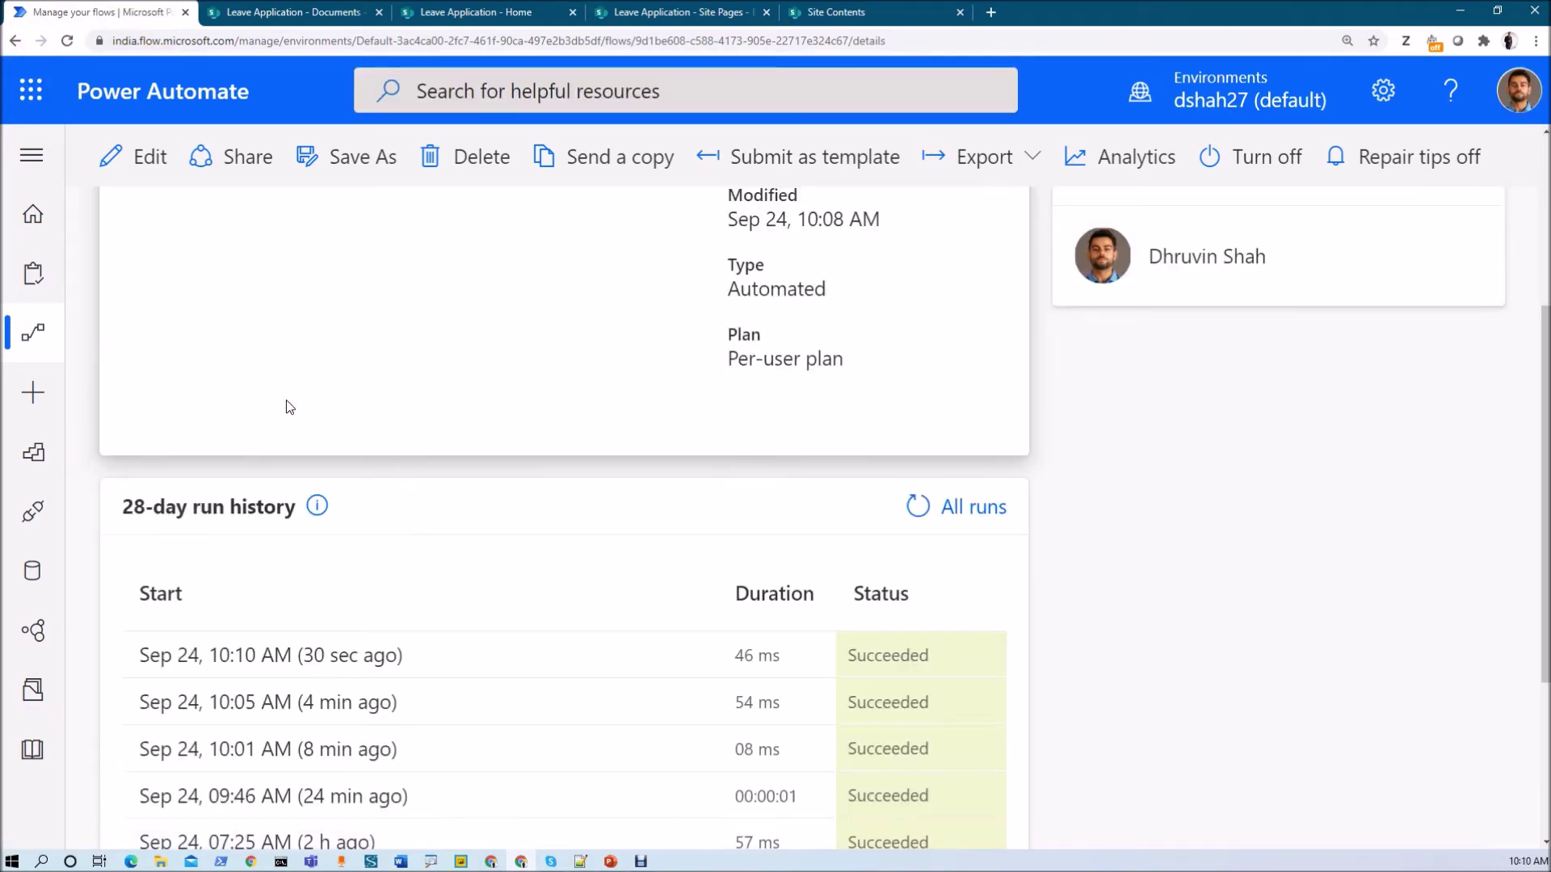
pyautogui.click(262, 654)
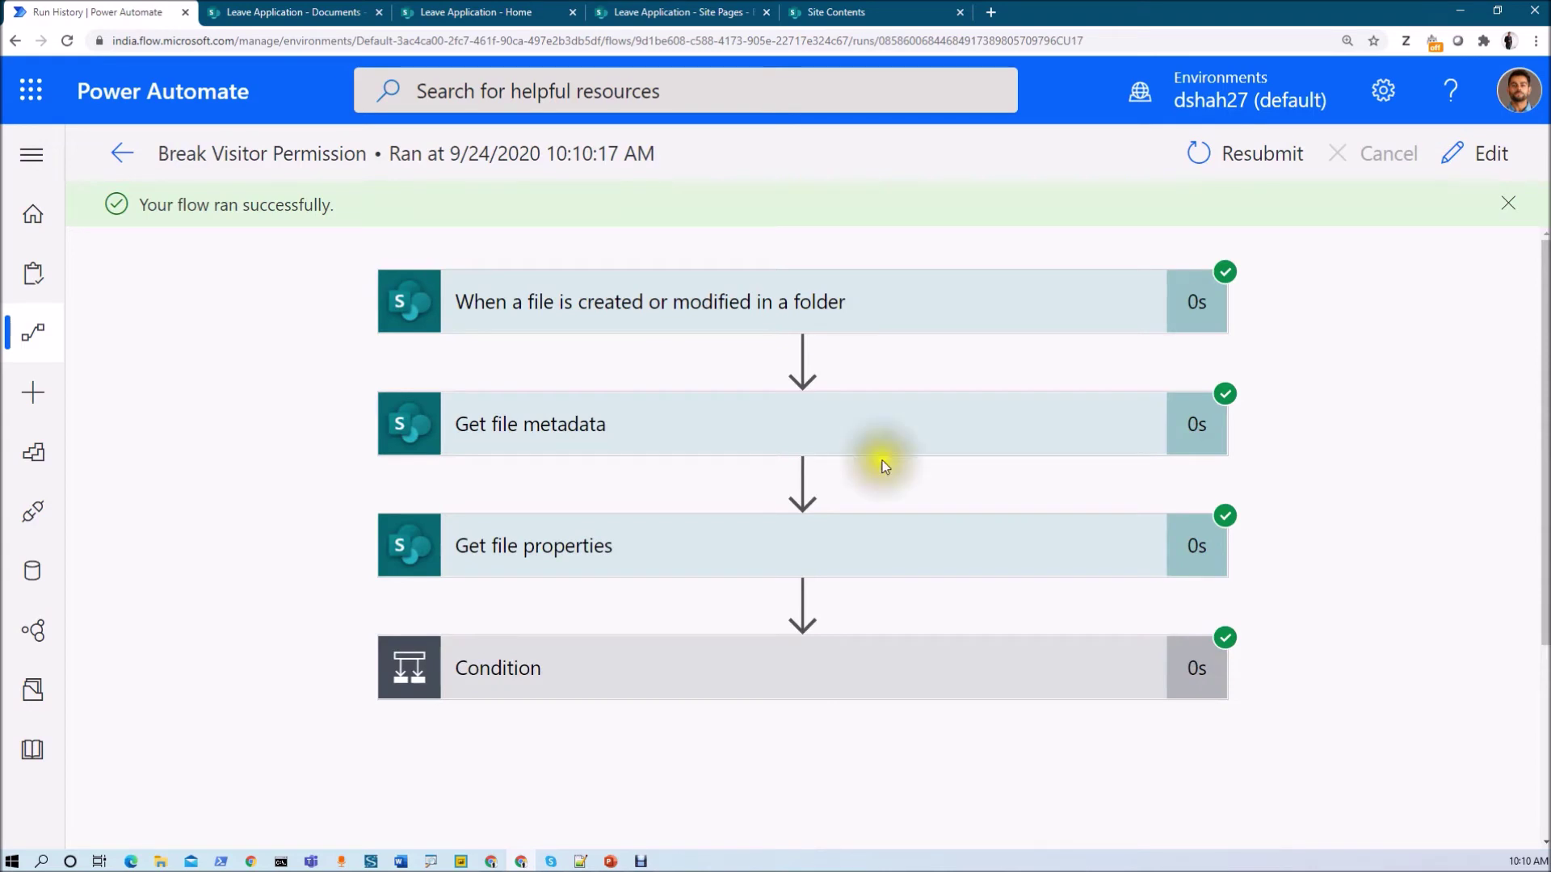
# Step: Review the run's trigger, Get file metadata, Get file properties and Condition results
pyautogui.click(825, 316)
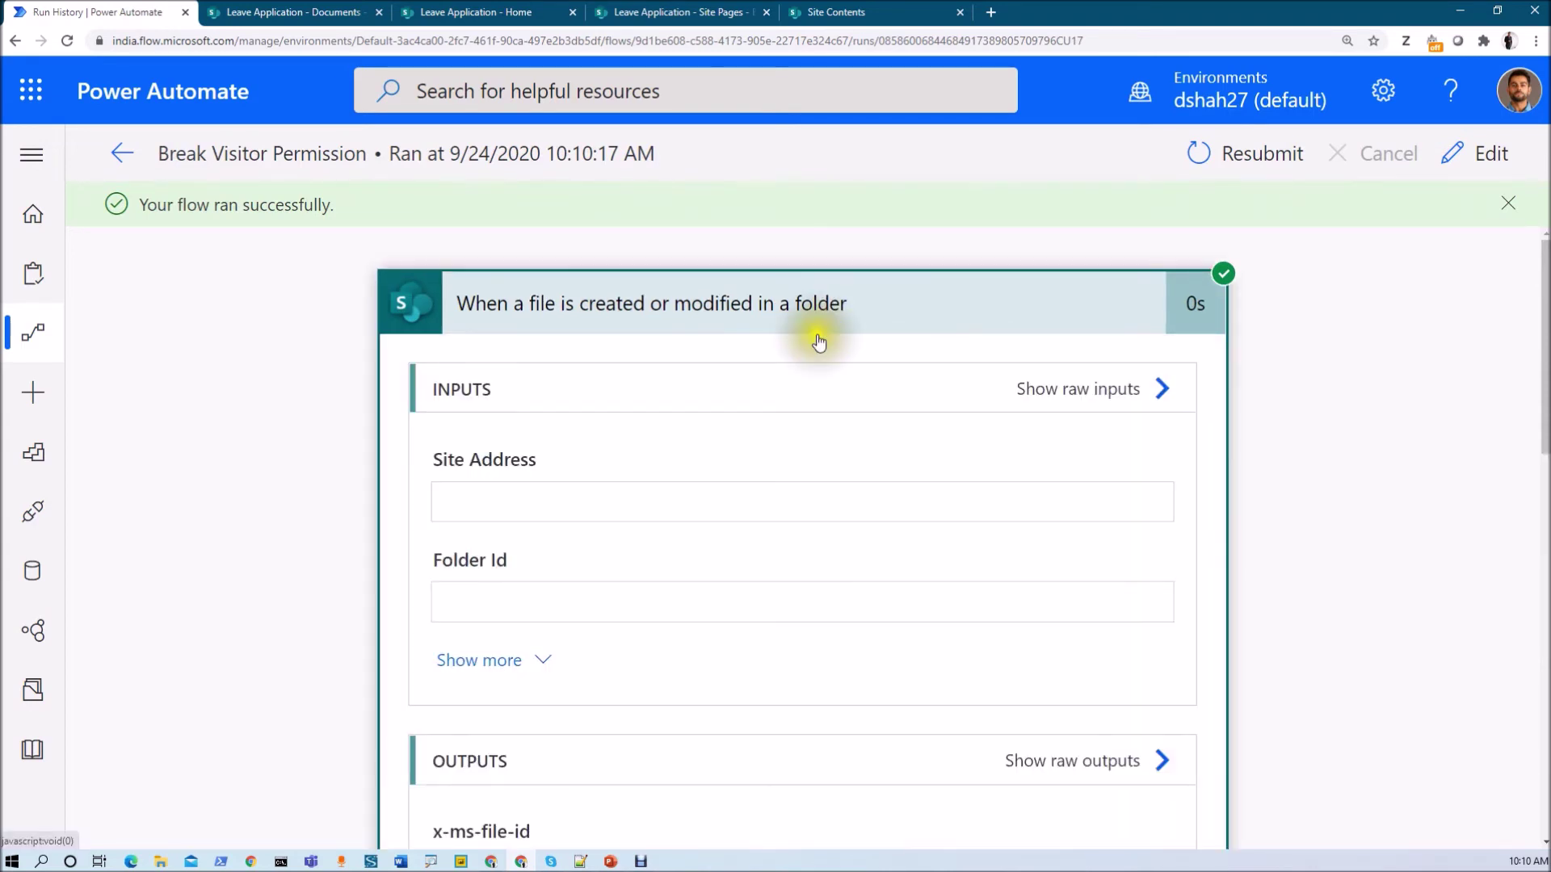
pyautogui.click(812, 319)
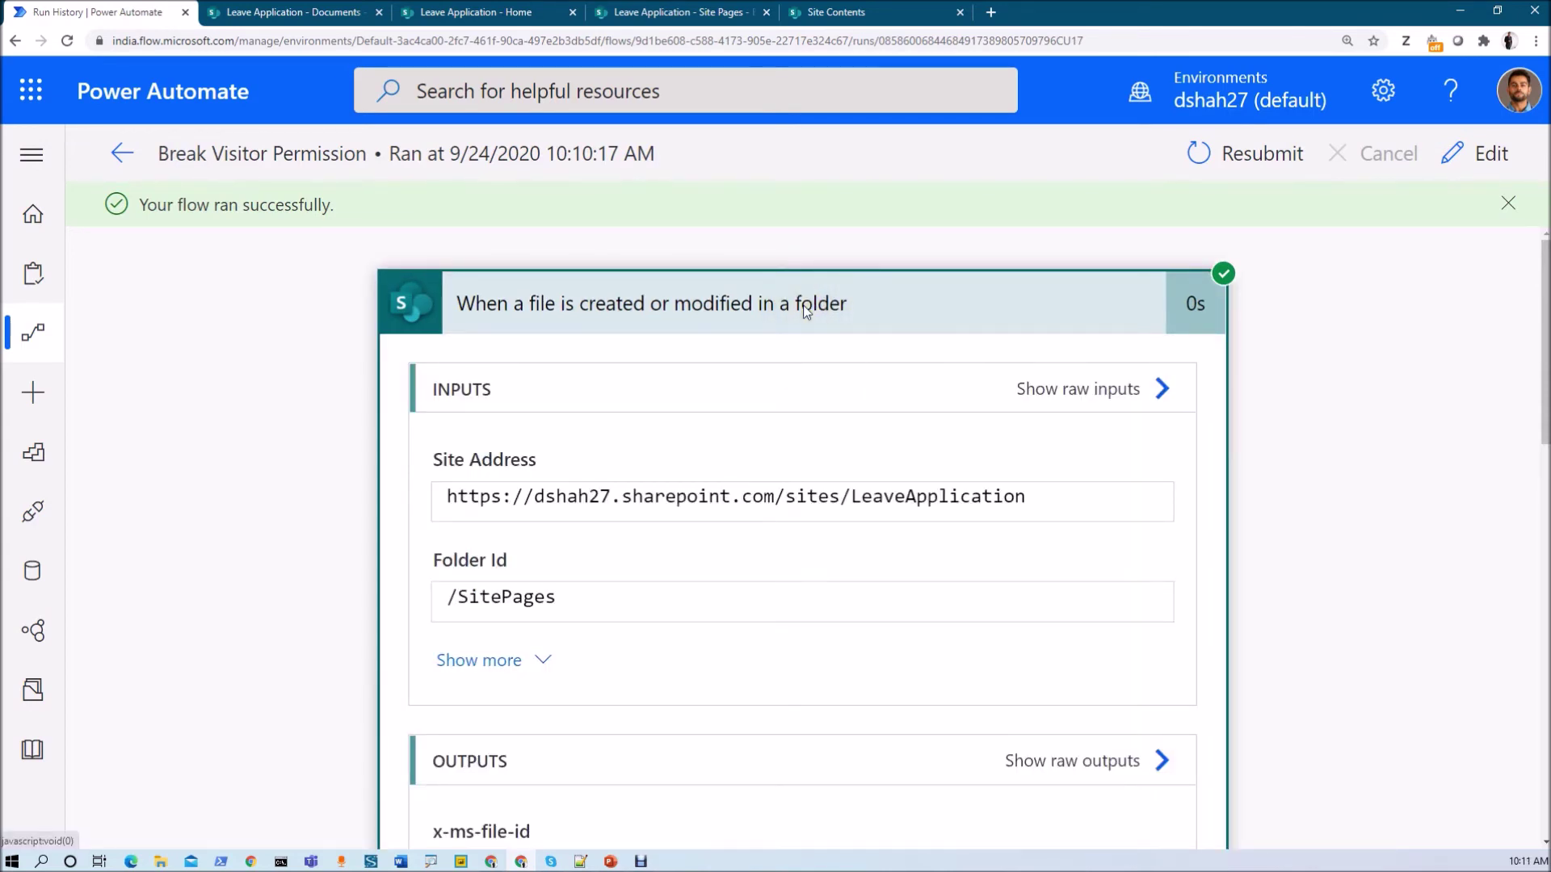
pyautogui.click(736, 422)
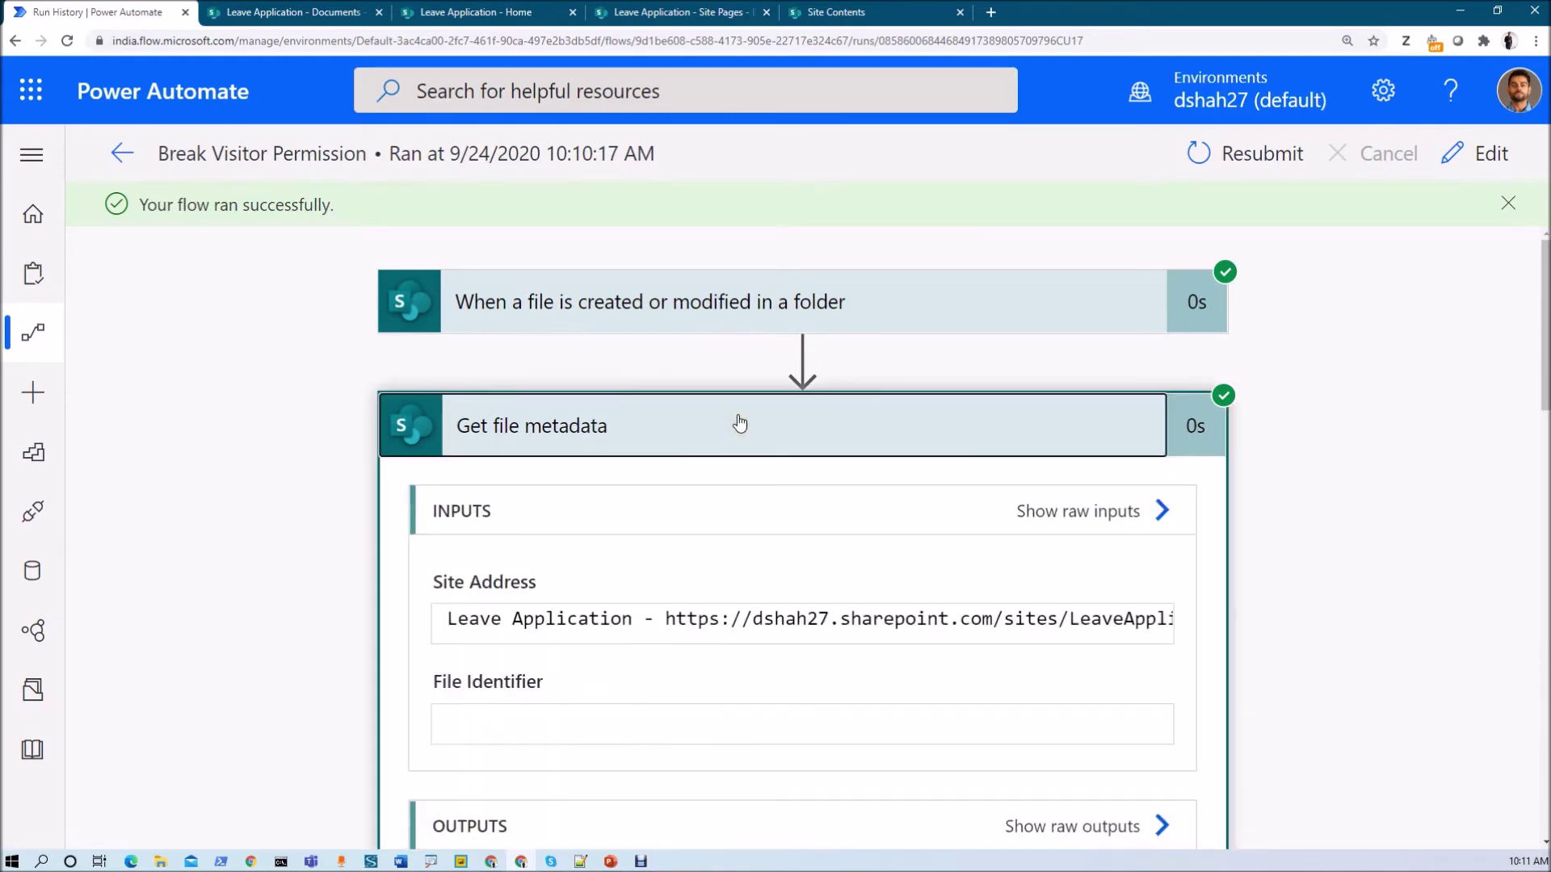
pyautogui.scroll(-15, 734, 424)
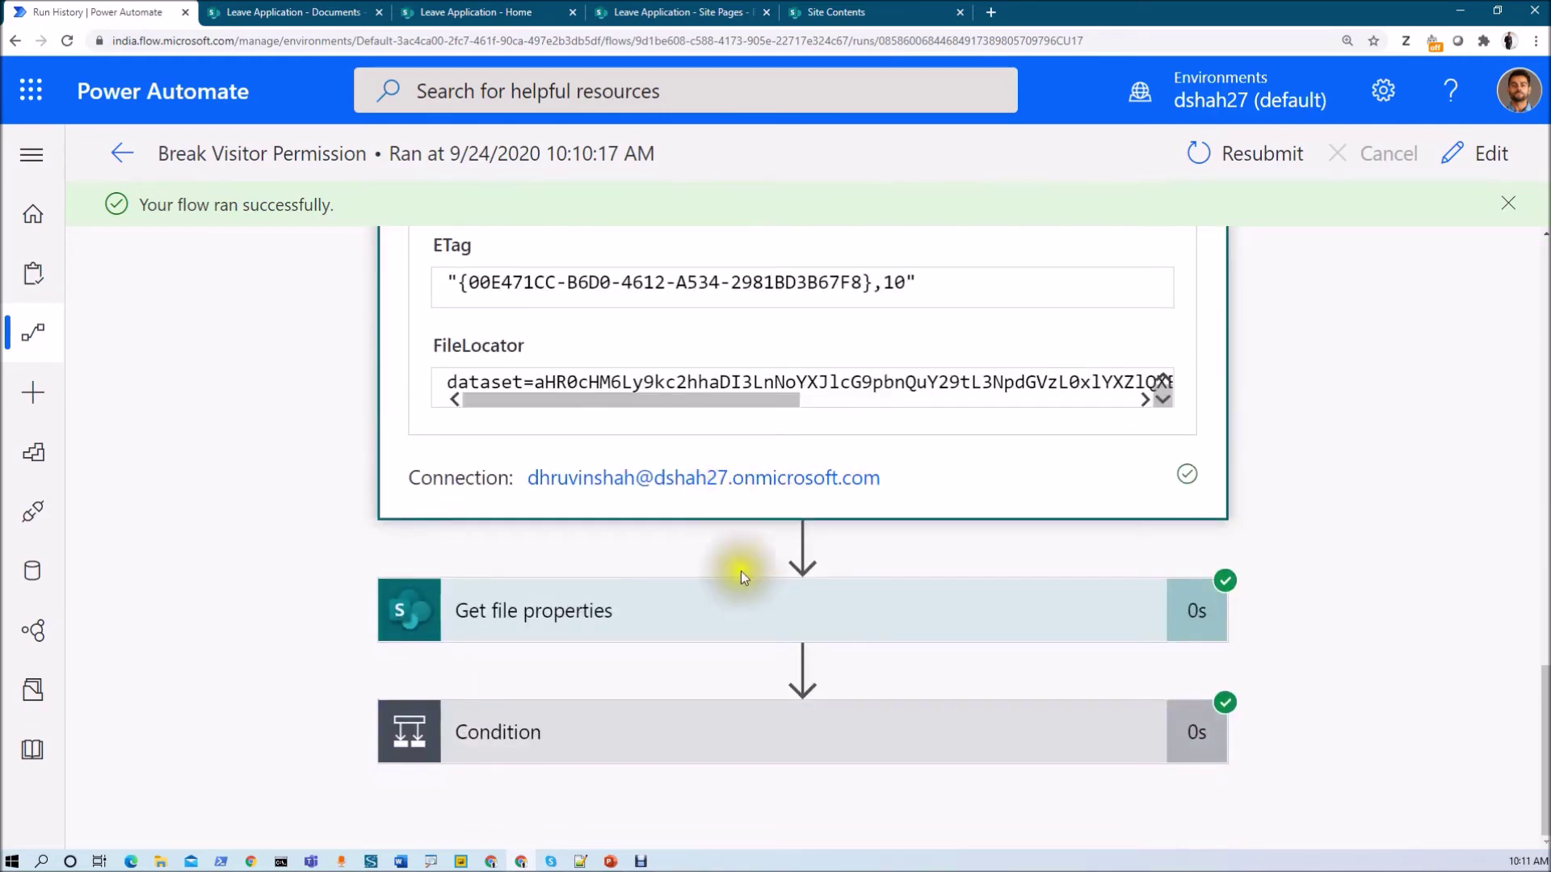
pyautogui.click(723, 612)
pyautogui.scroll(-10, 724, 614)
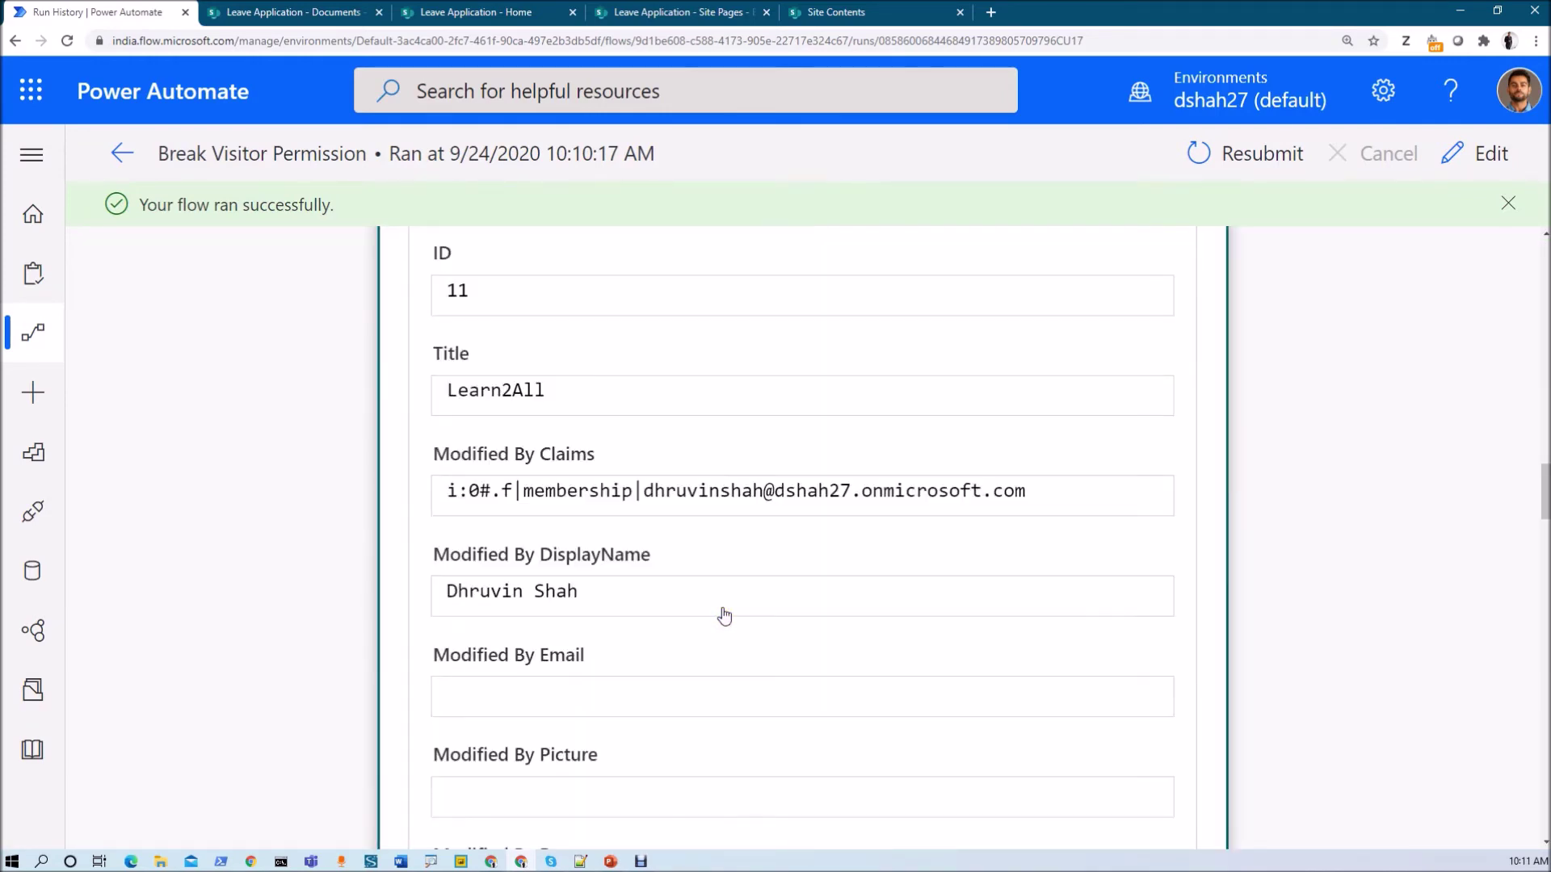
pyautogui.scroll(-15, 724, 616)
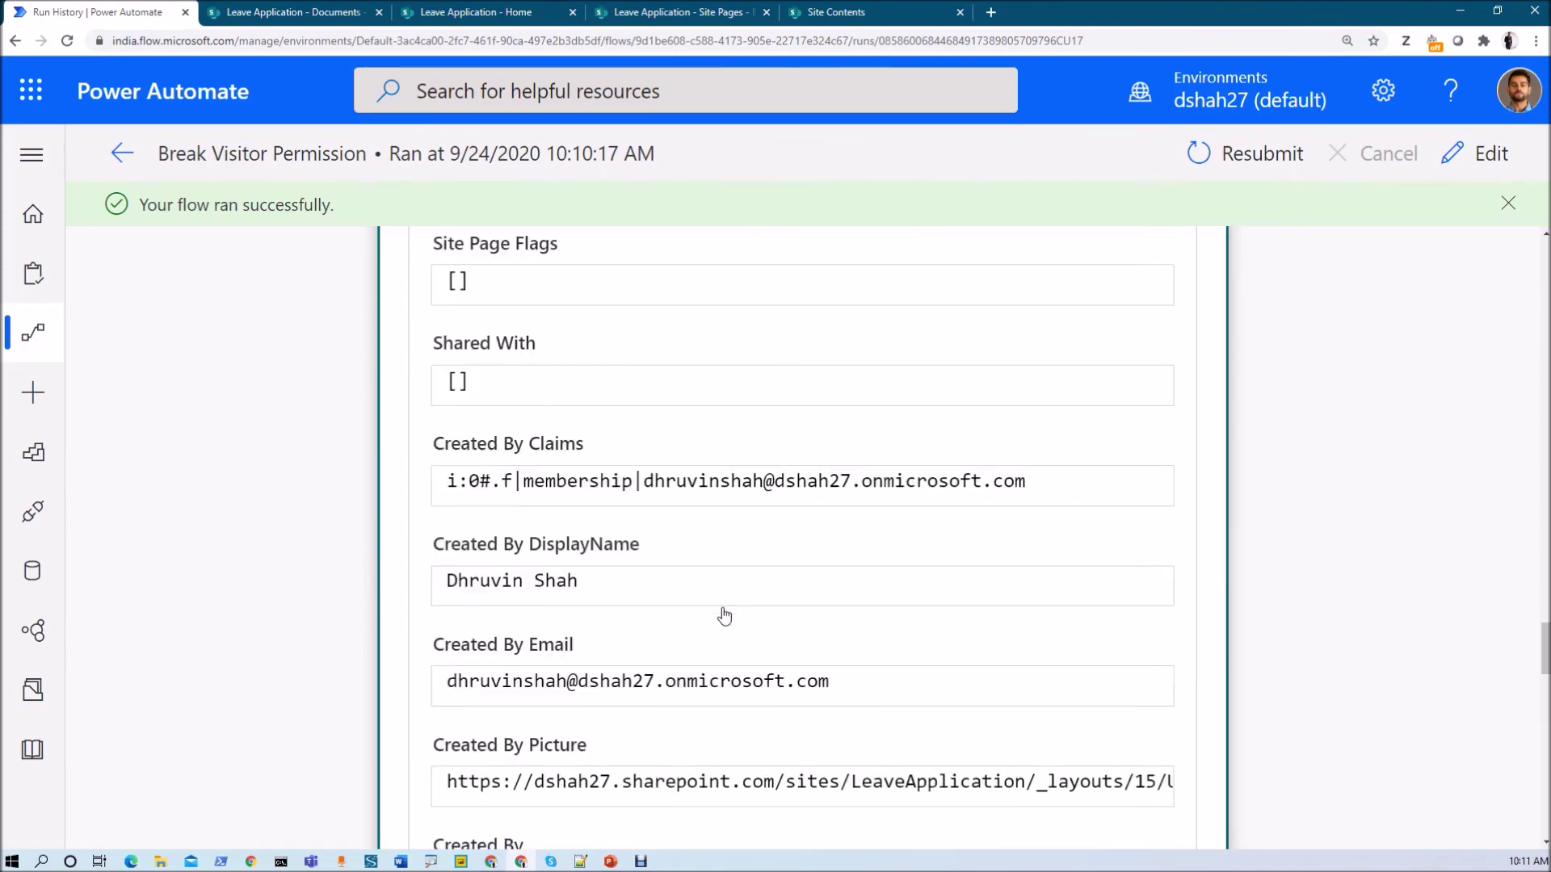
pyautogui.scroll(-15, 725, 614)
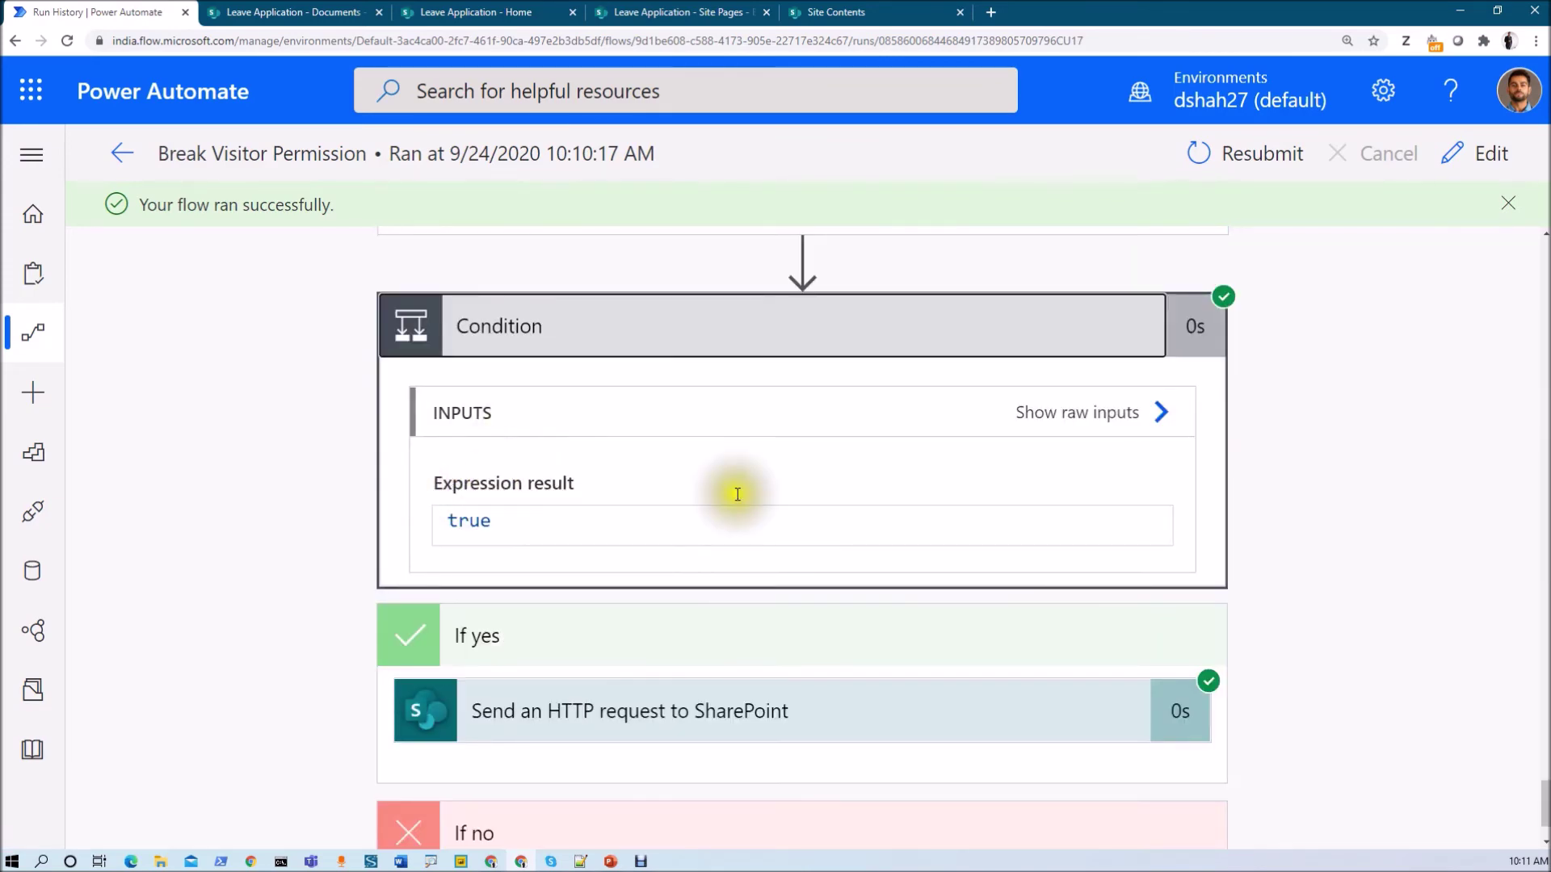
# Step: Review the inputs and the output body of the run's Send an HTTP request to SharePoint action
pyautogui.click(743, 712)
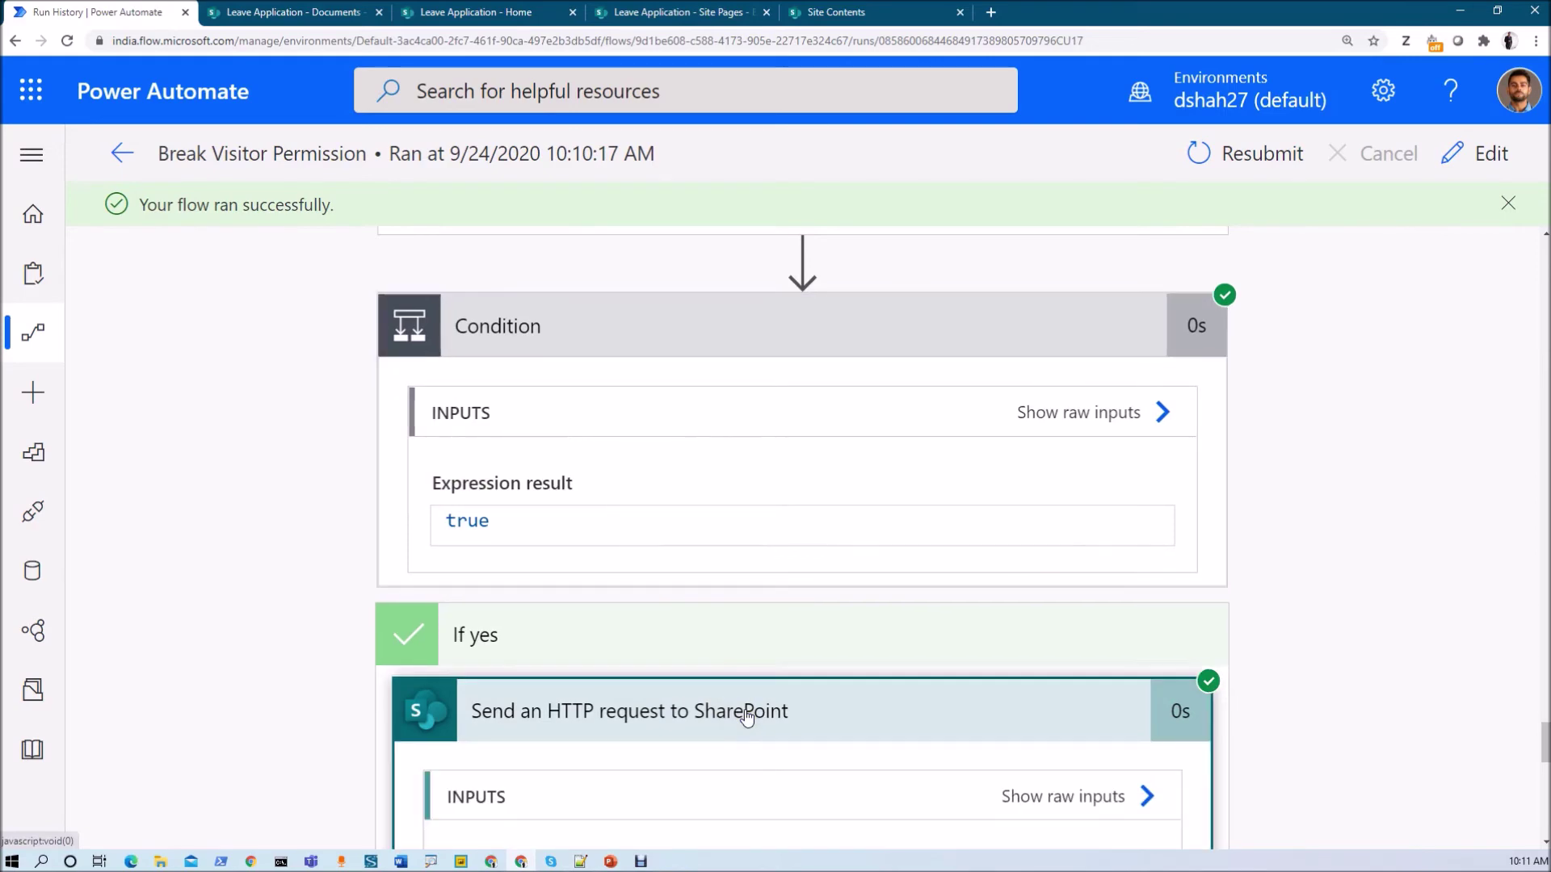
pyautogui.scroll(-4, 736, 445)
pyautogui.scroll(-2, 737, 440)
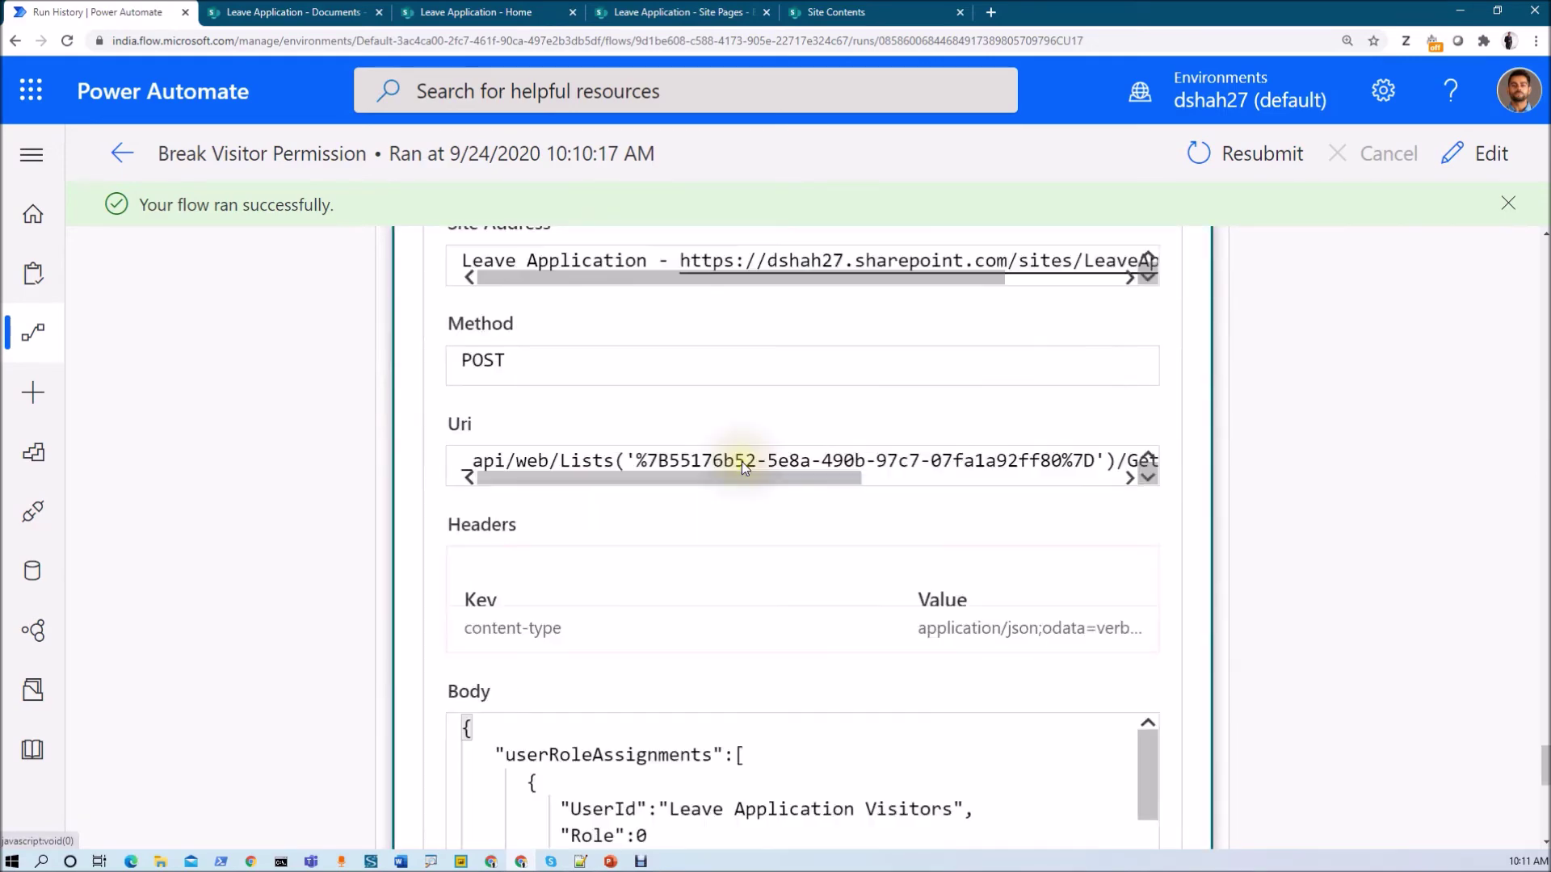
pyautogui.scroll(-10, 741, 462)
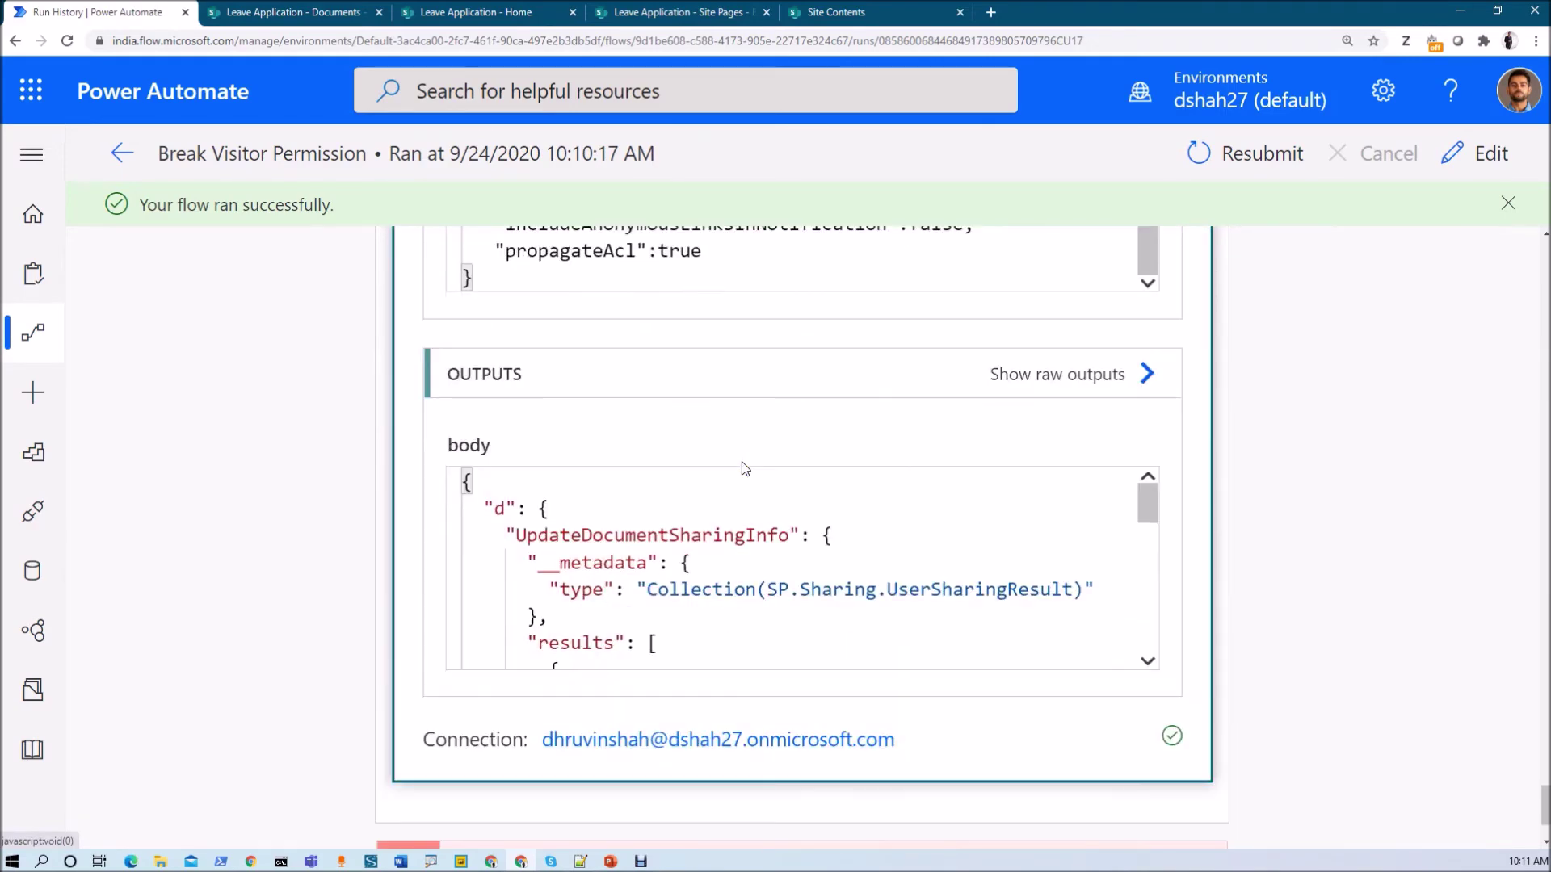
pyautogui.scroll(-10, 742, 462)
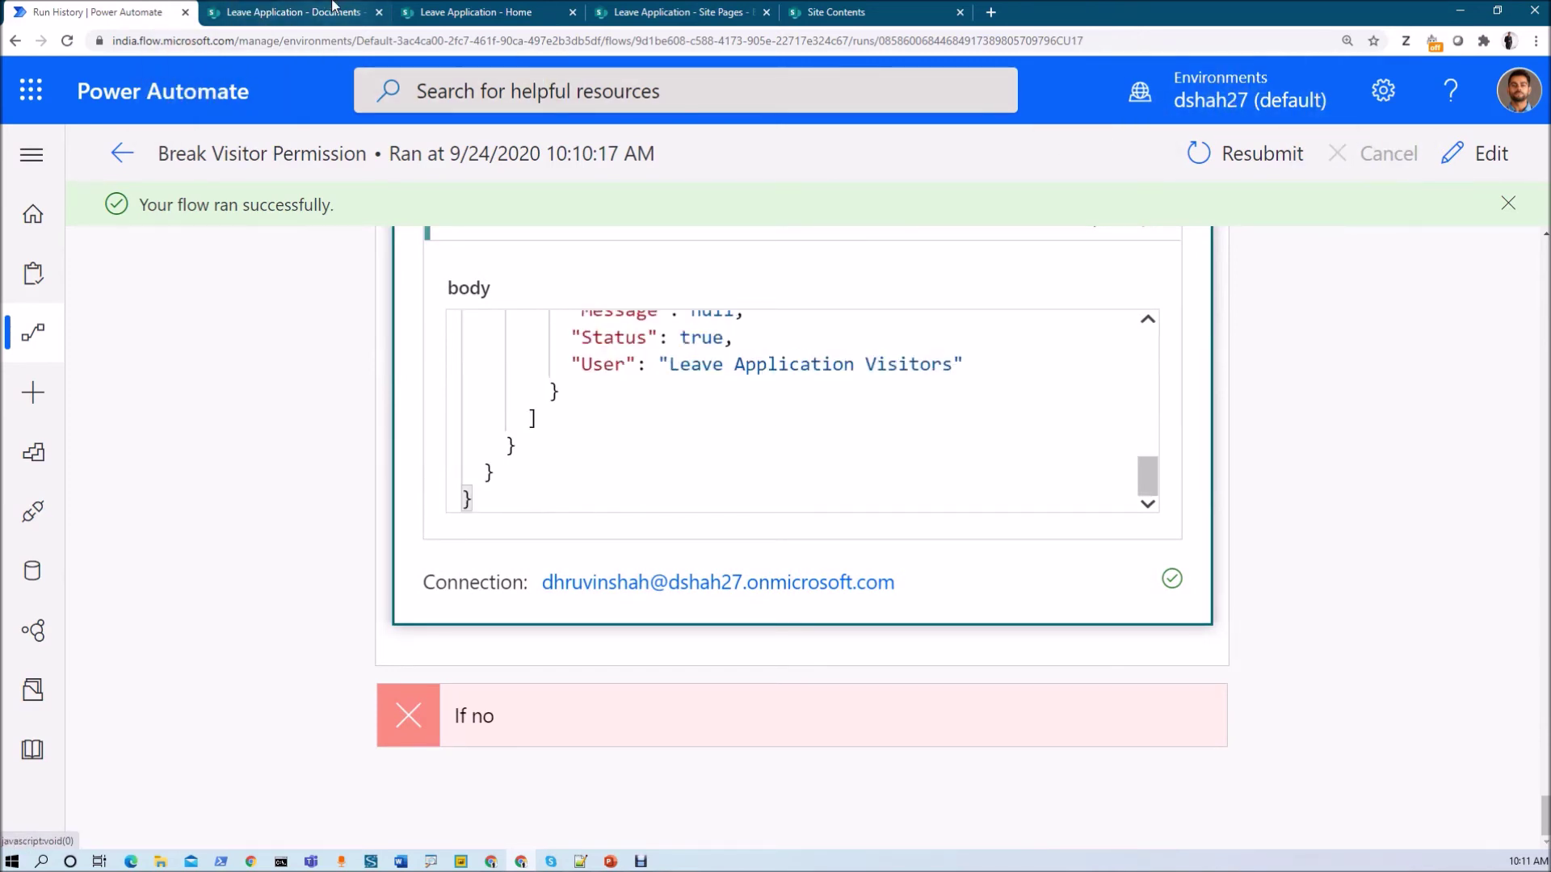
# Step: Switch back to SharePoint, reload the Site Pages library and recheck the access settings of Learn2All.aspx
pyautogui.click(332, 12)
pyautogui.click(485, 10)
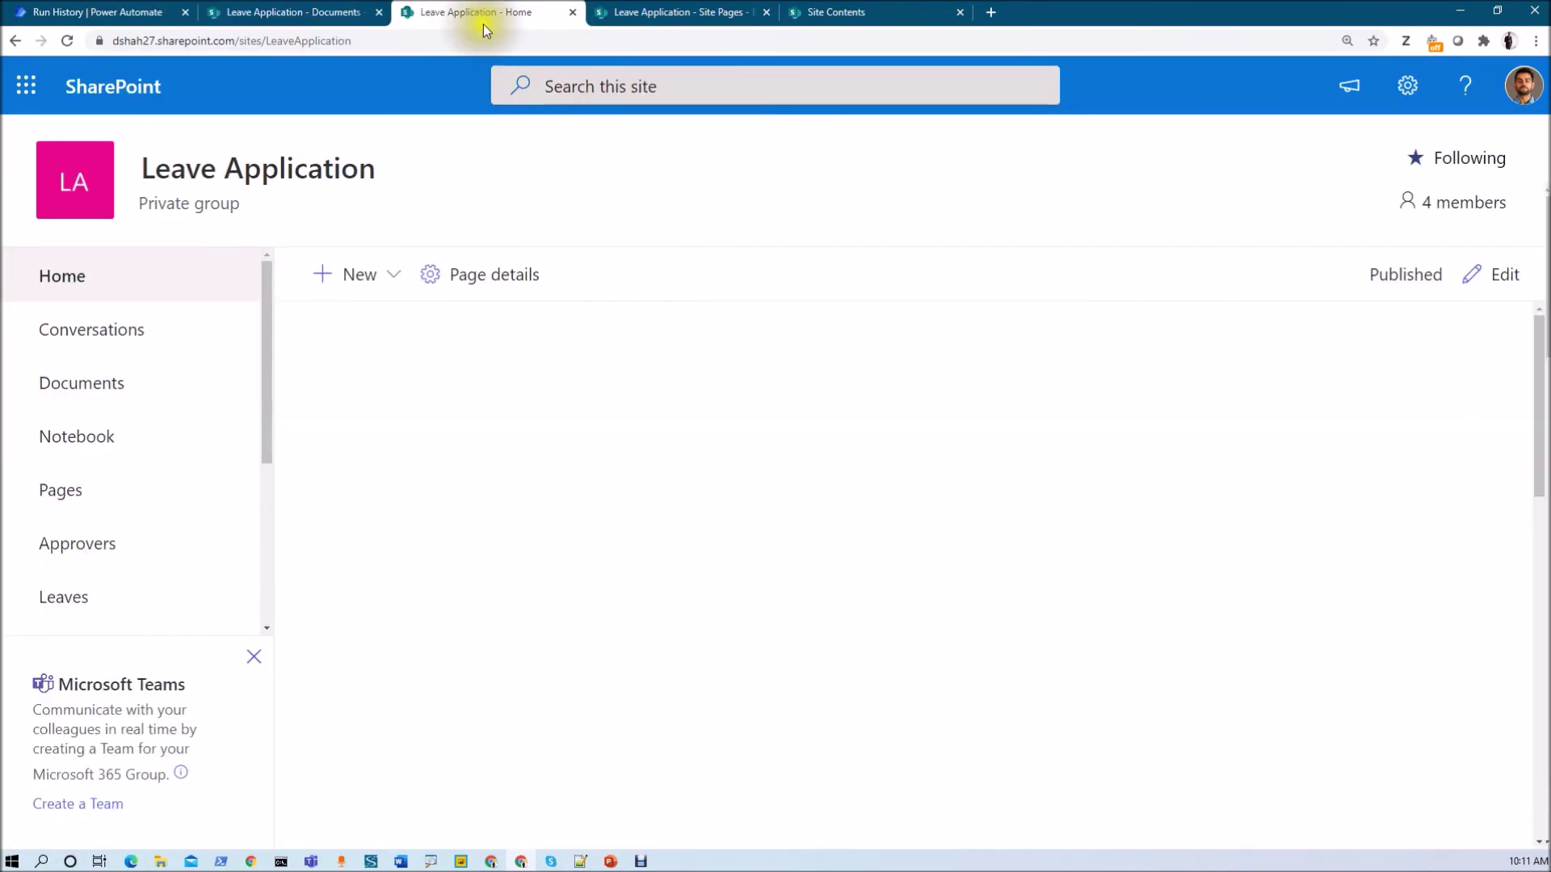
pyautogui.click(659, 13)
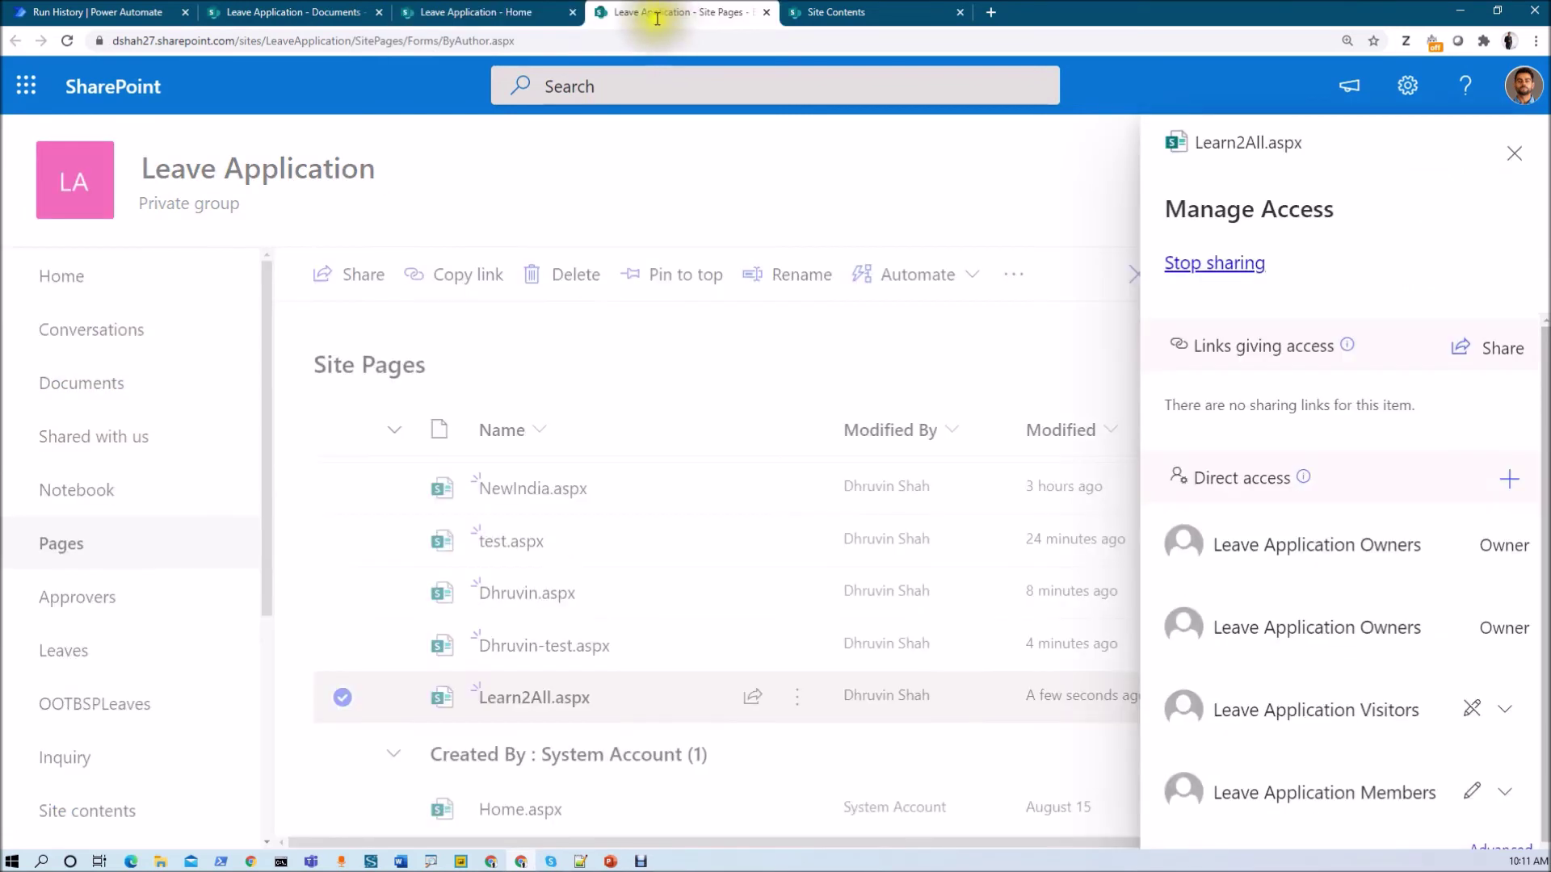
pyautogui.press('F5')
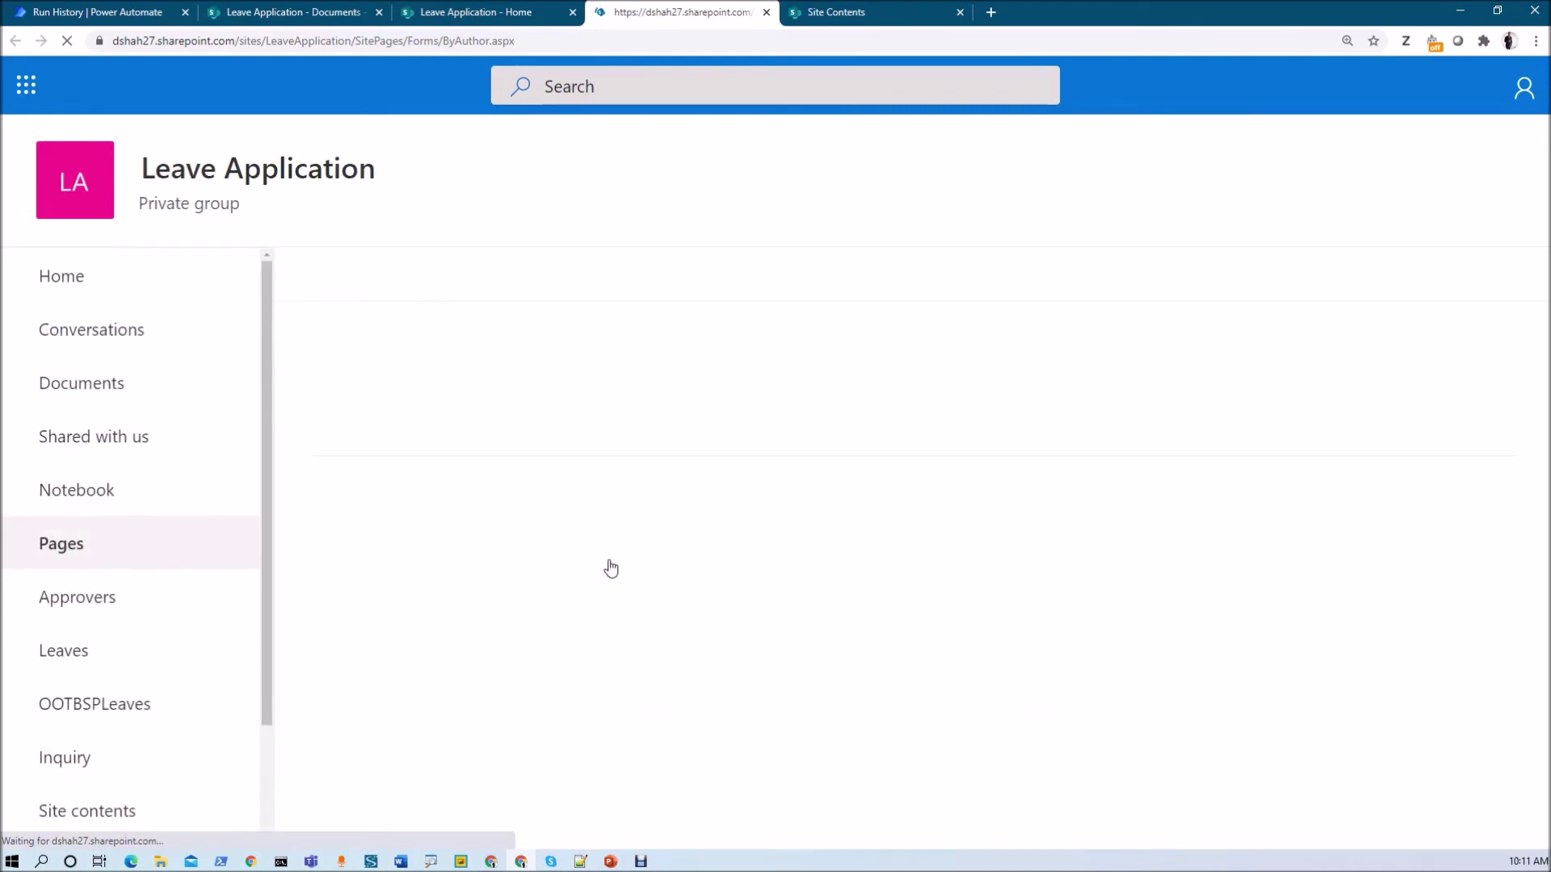
pyautogui.scroll(-4, 589, 689)
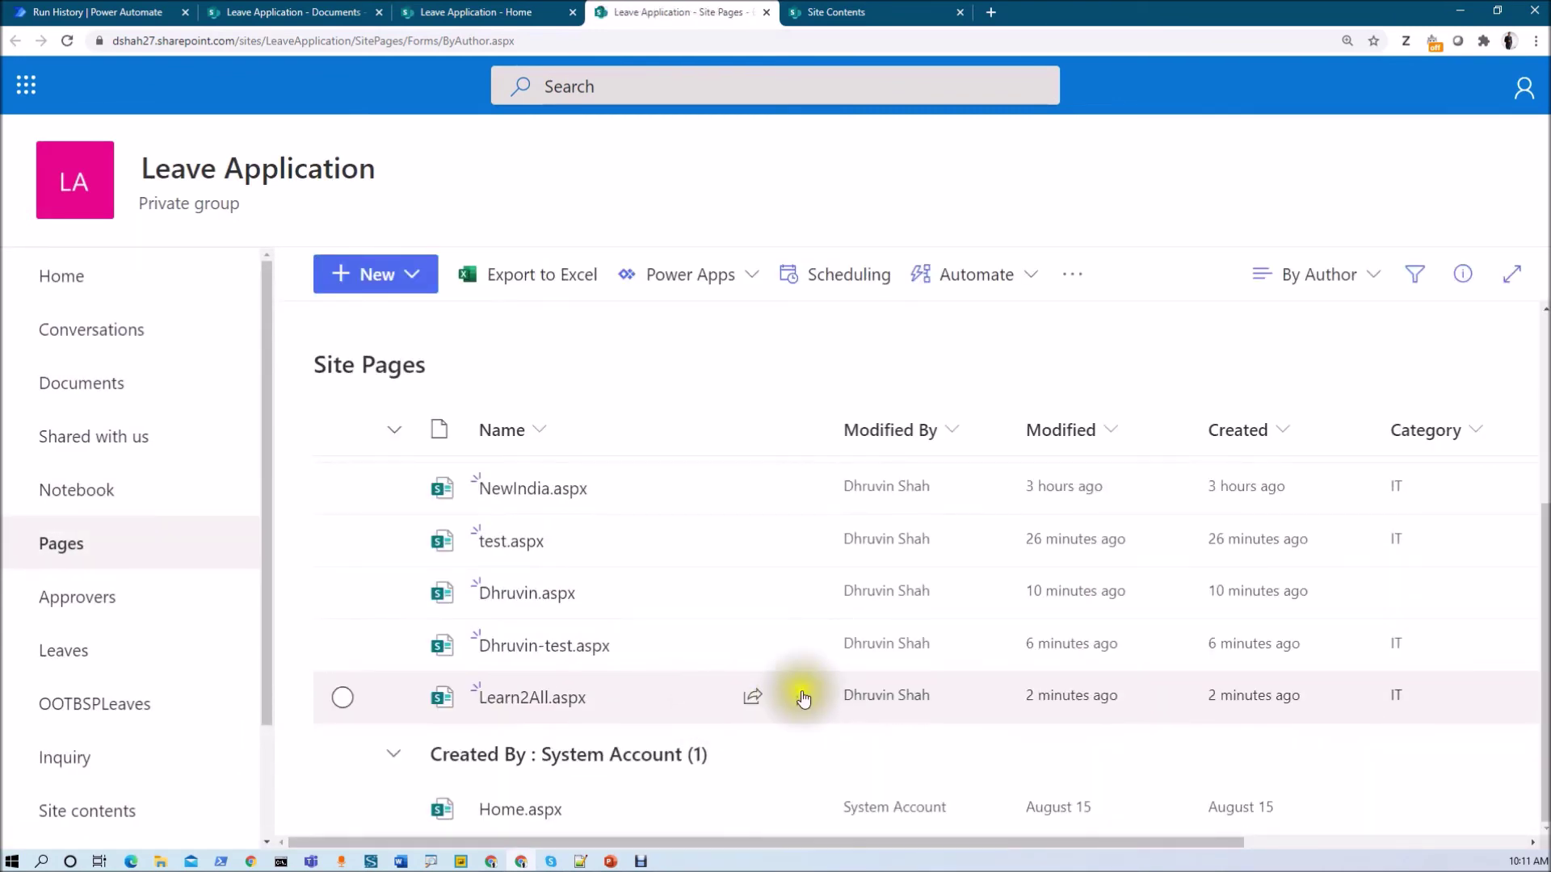
pyautogui.click(794, 702)
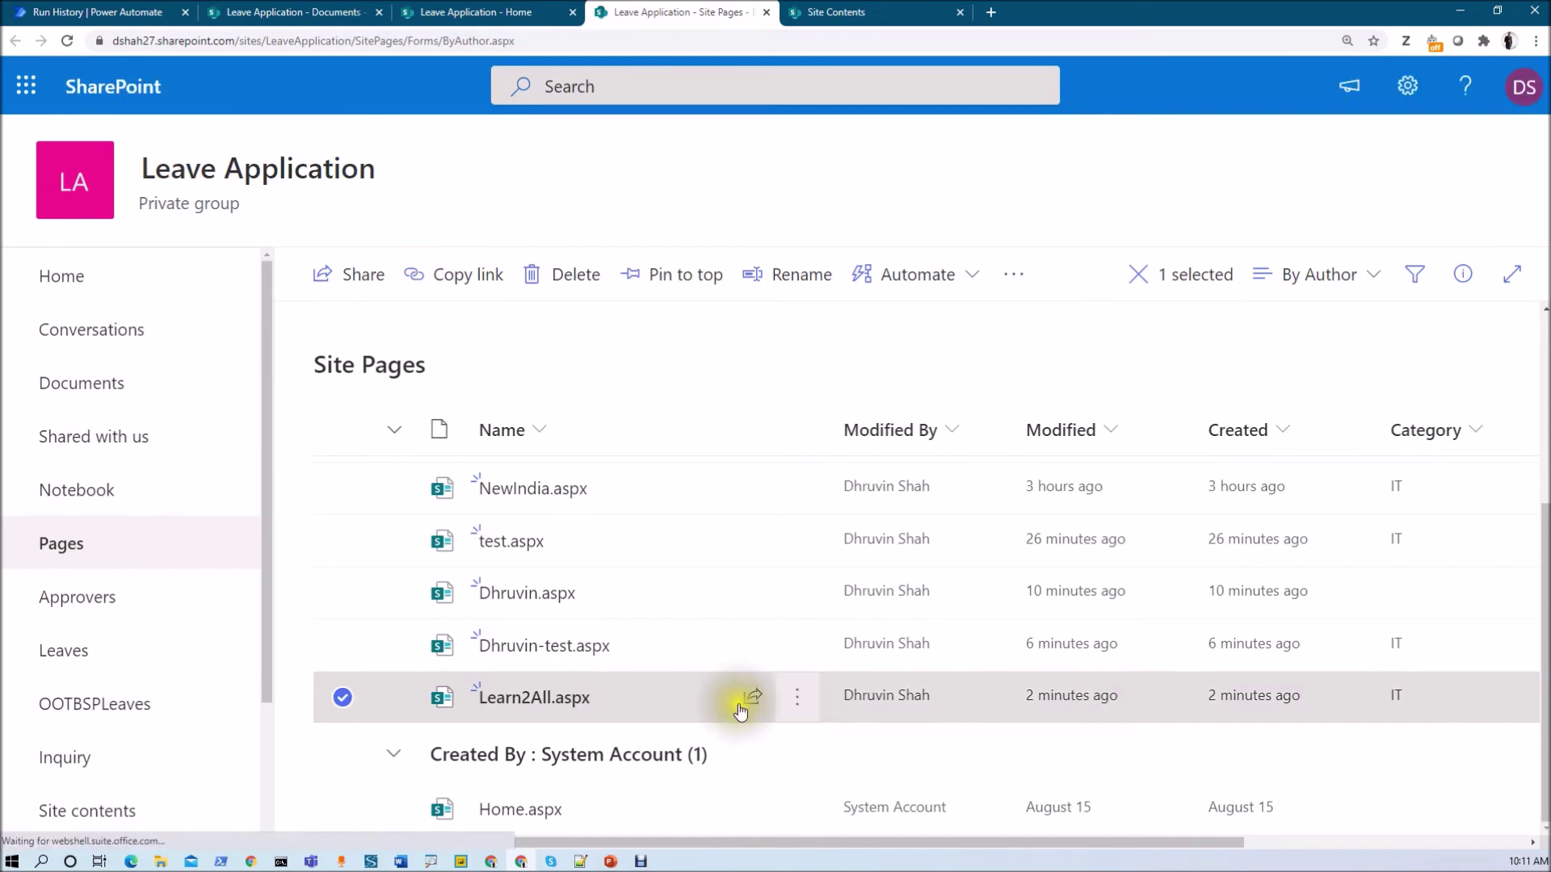
pyautogui.click(797, 699)
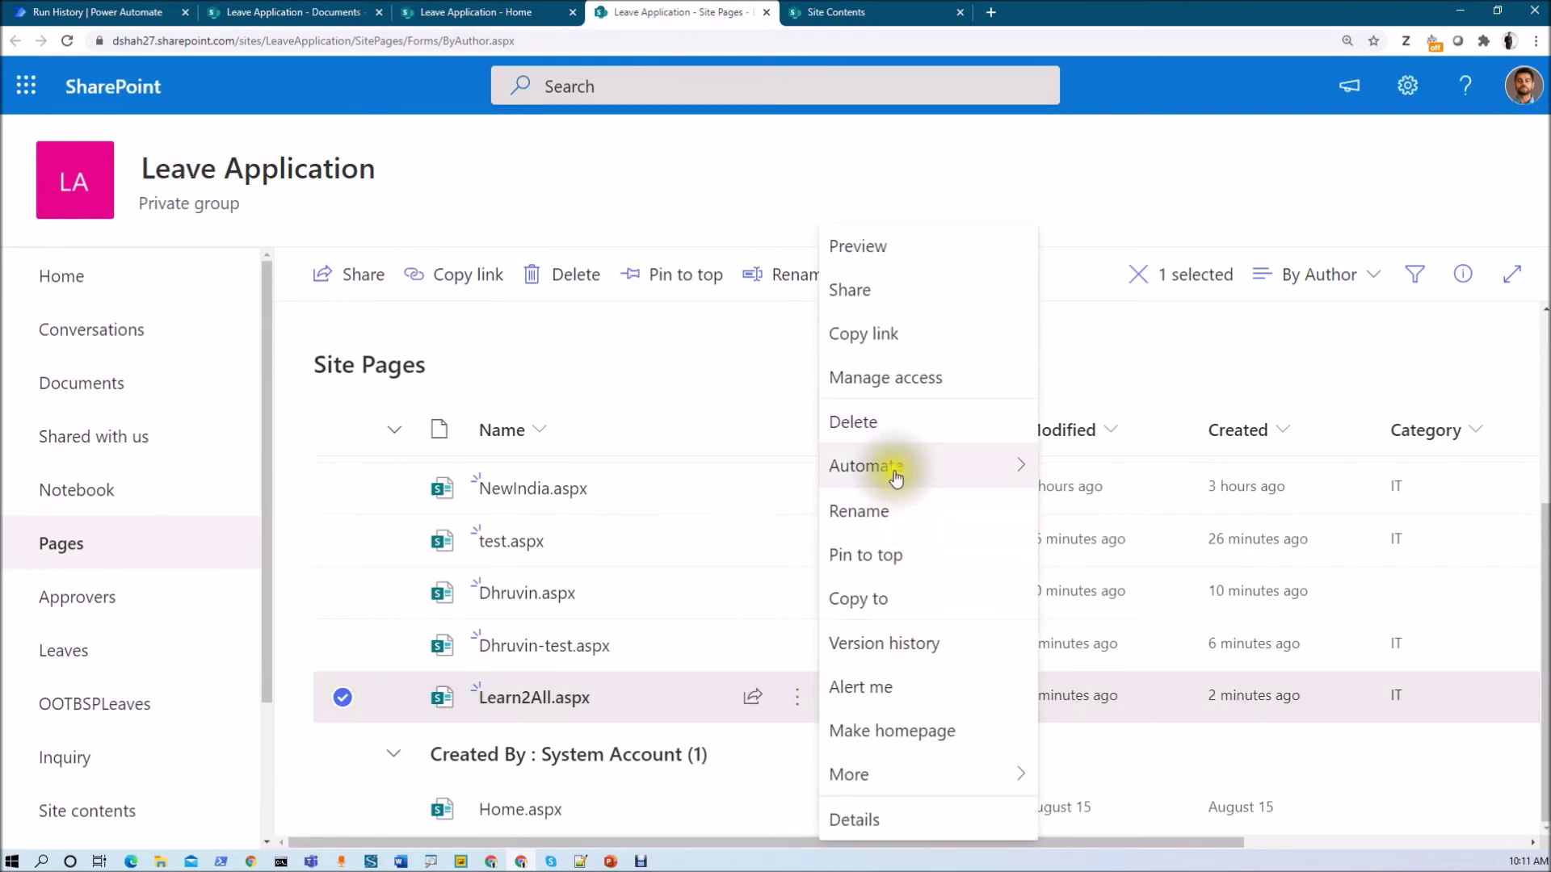
pyautogui.click(893, 374)
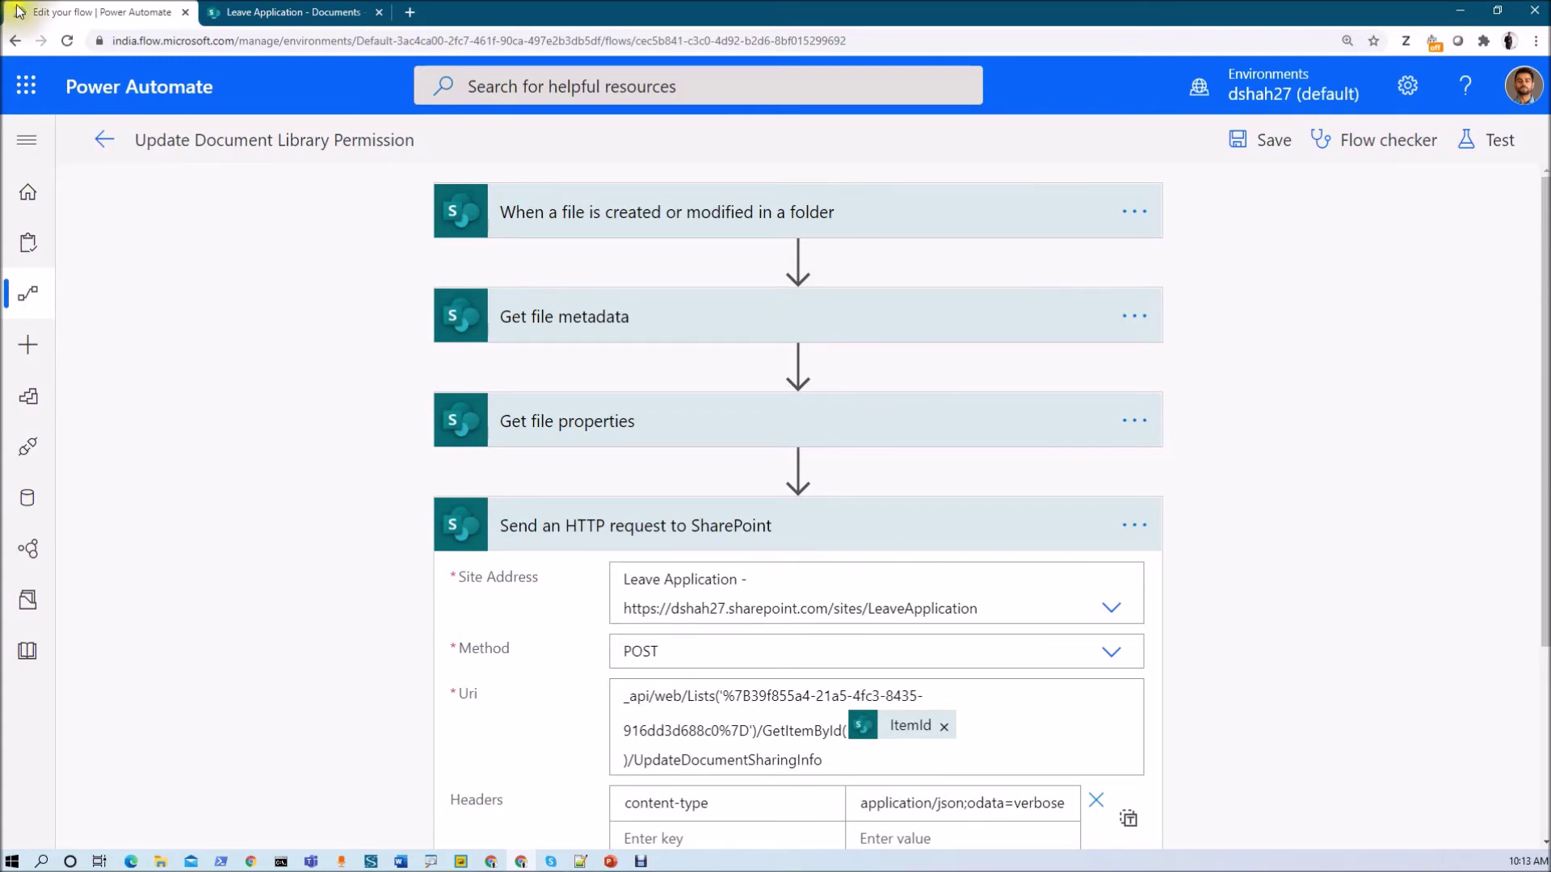
# Step: Switch to the Leave Application site in SharePoint and reload its Documents library
pyautogui.click(240, 13)
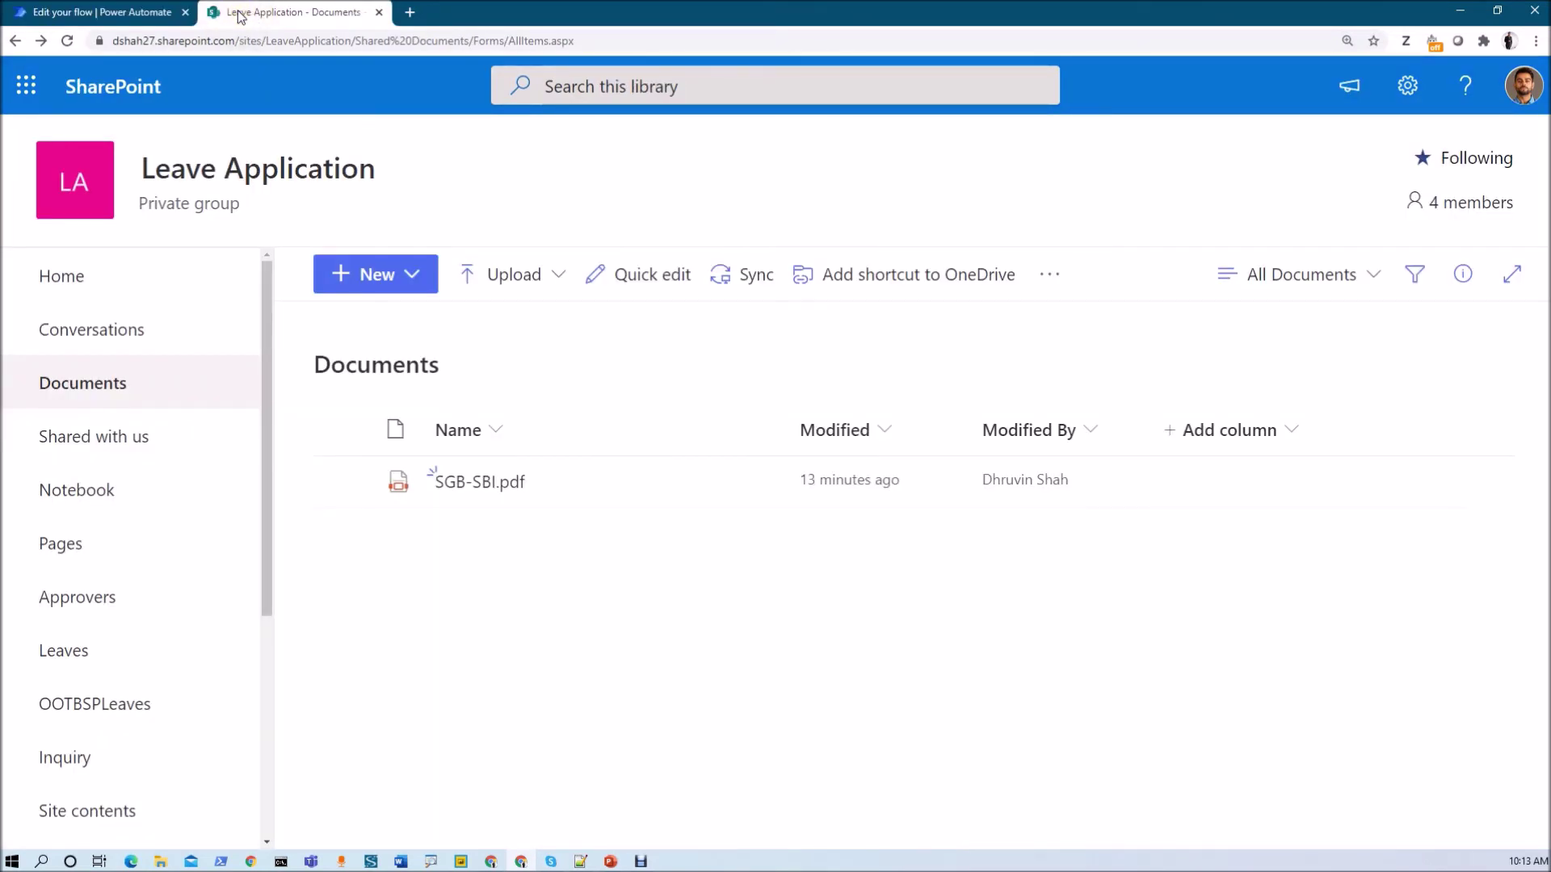
pyautogui.click(71, 42)
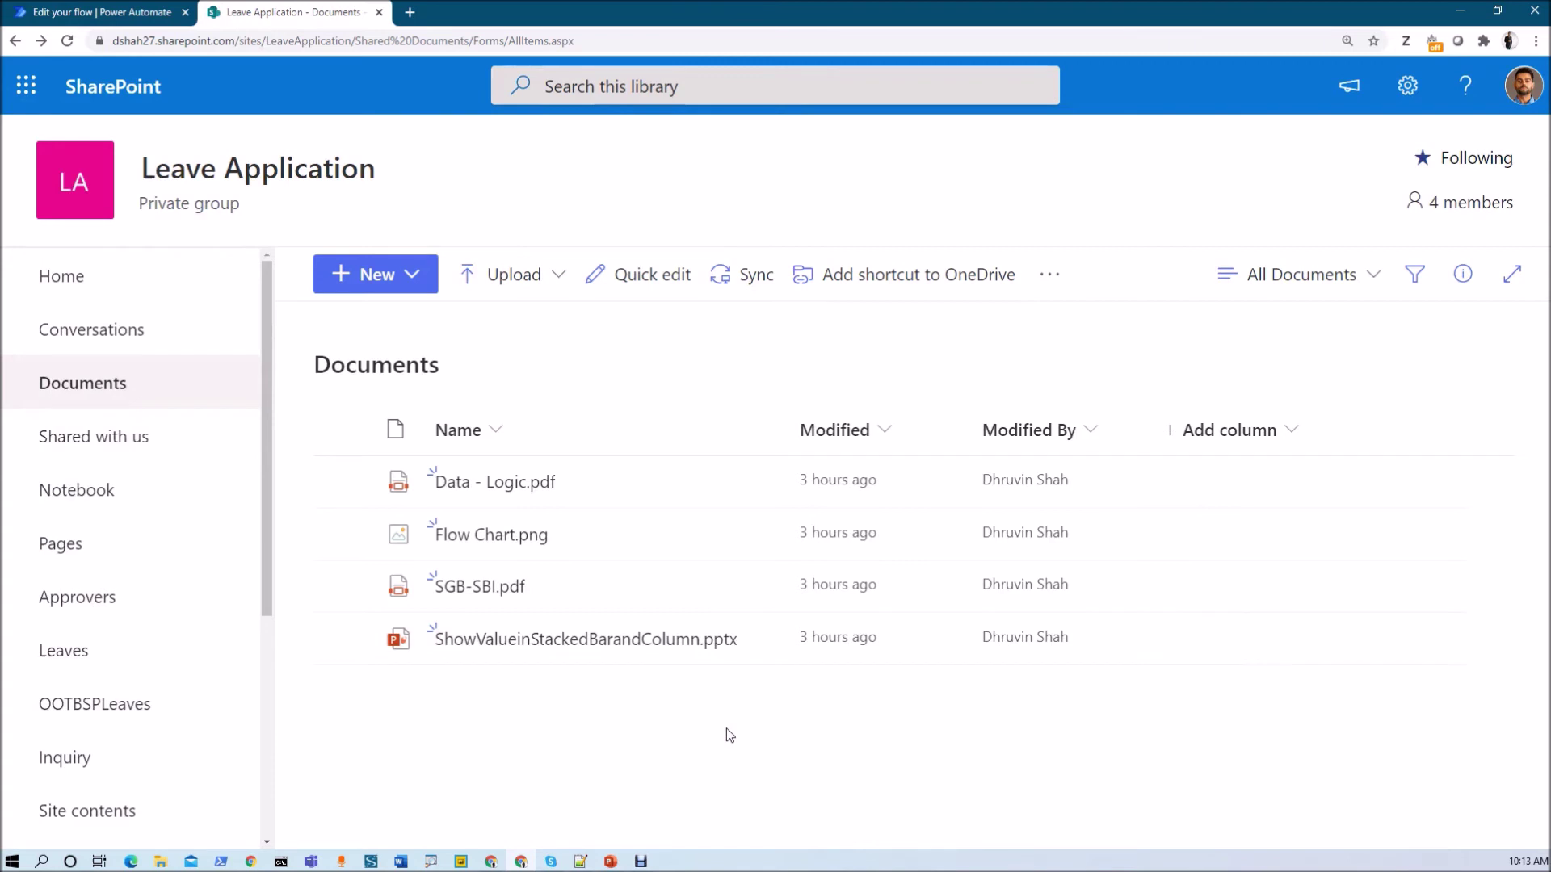
# Step: Switch back to Power Automate and review the settings of the flow's trigger, Get file metadata and Get file properties actions
pyautogui.click(74, 13)
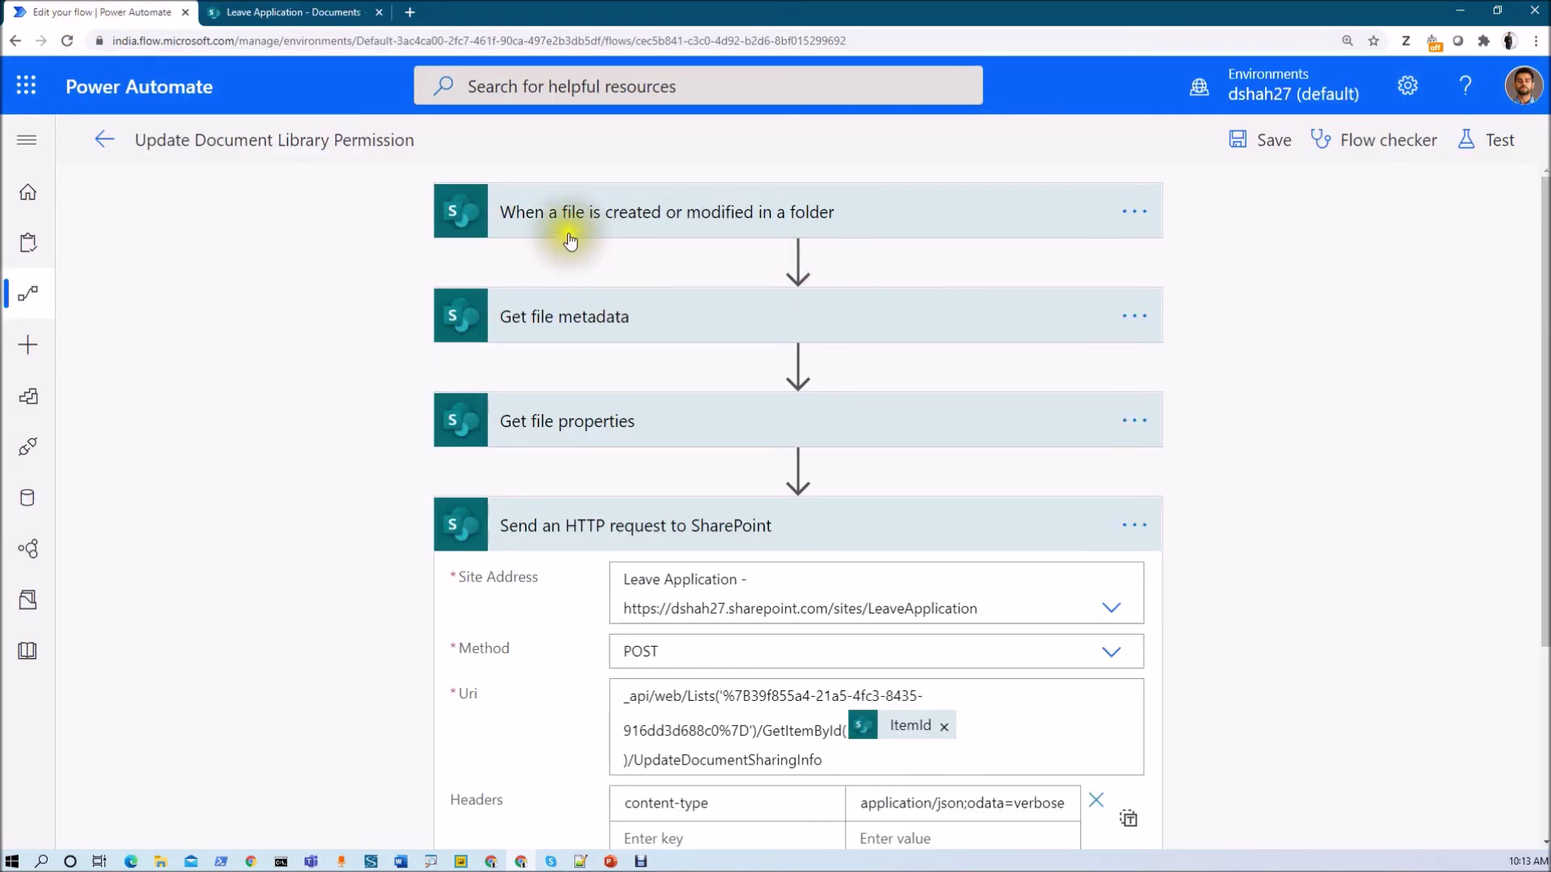
pyautogui.click(800, 220)
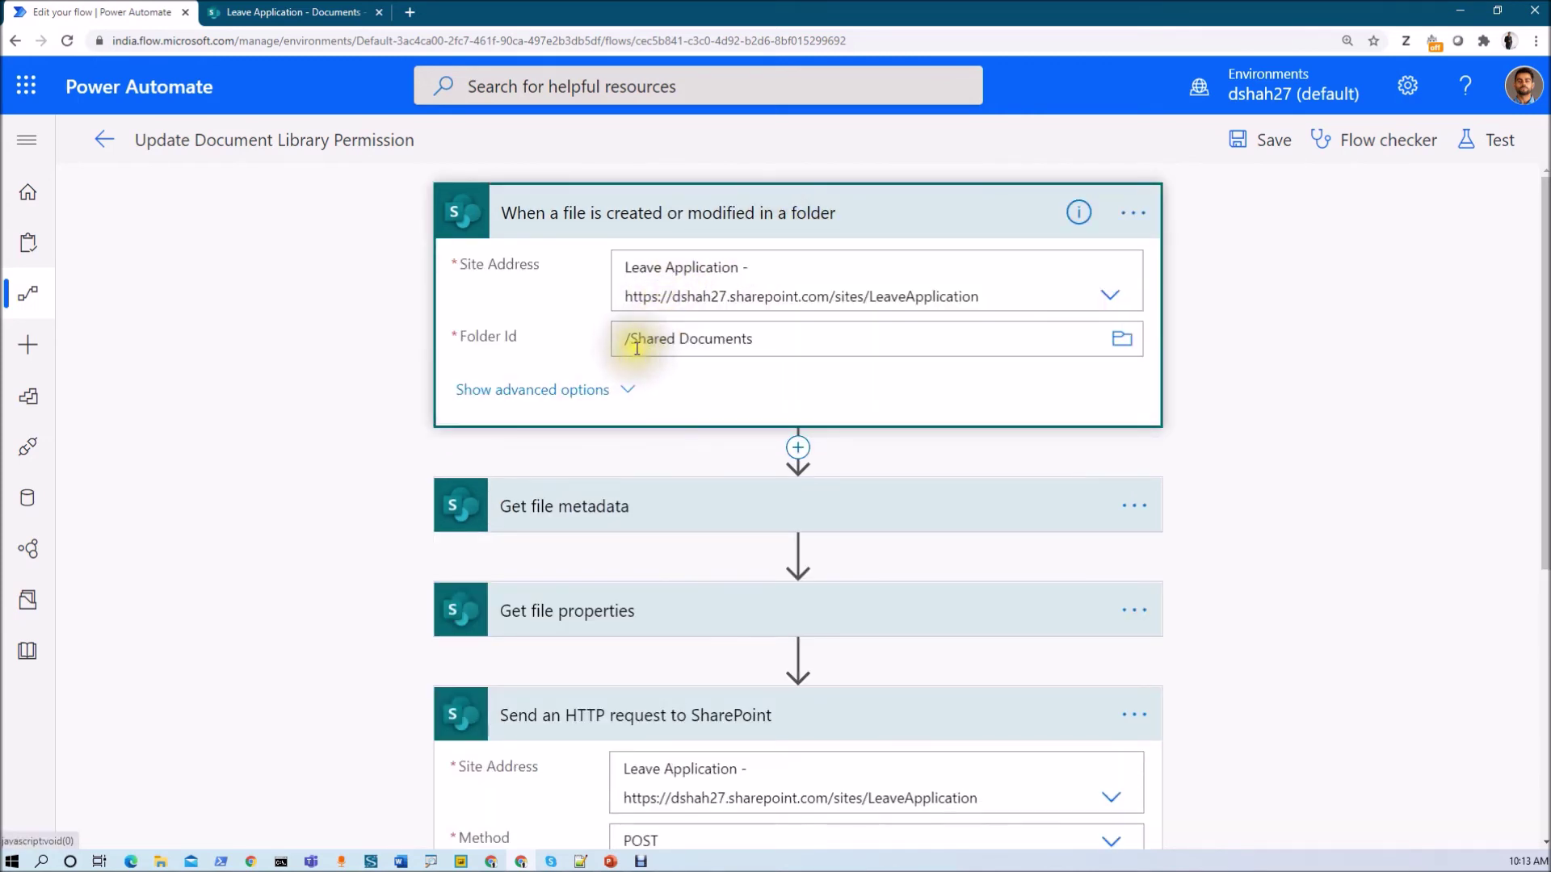
pyautogui.click(681, 505)
pyautogui.scroll(-2, 677, 497)
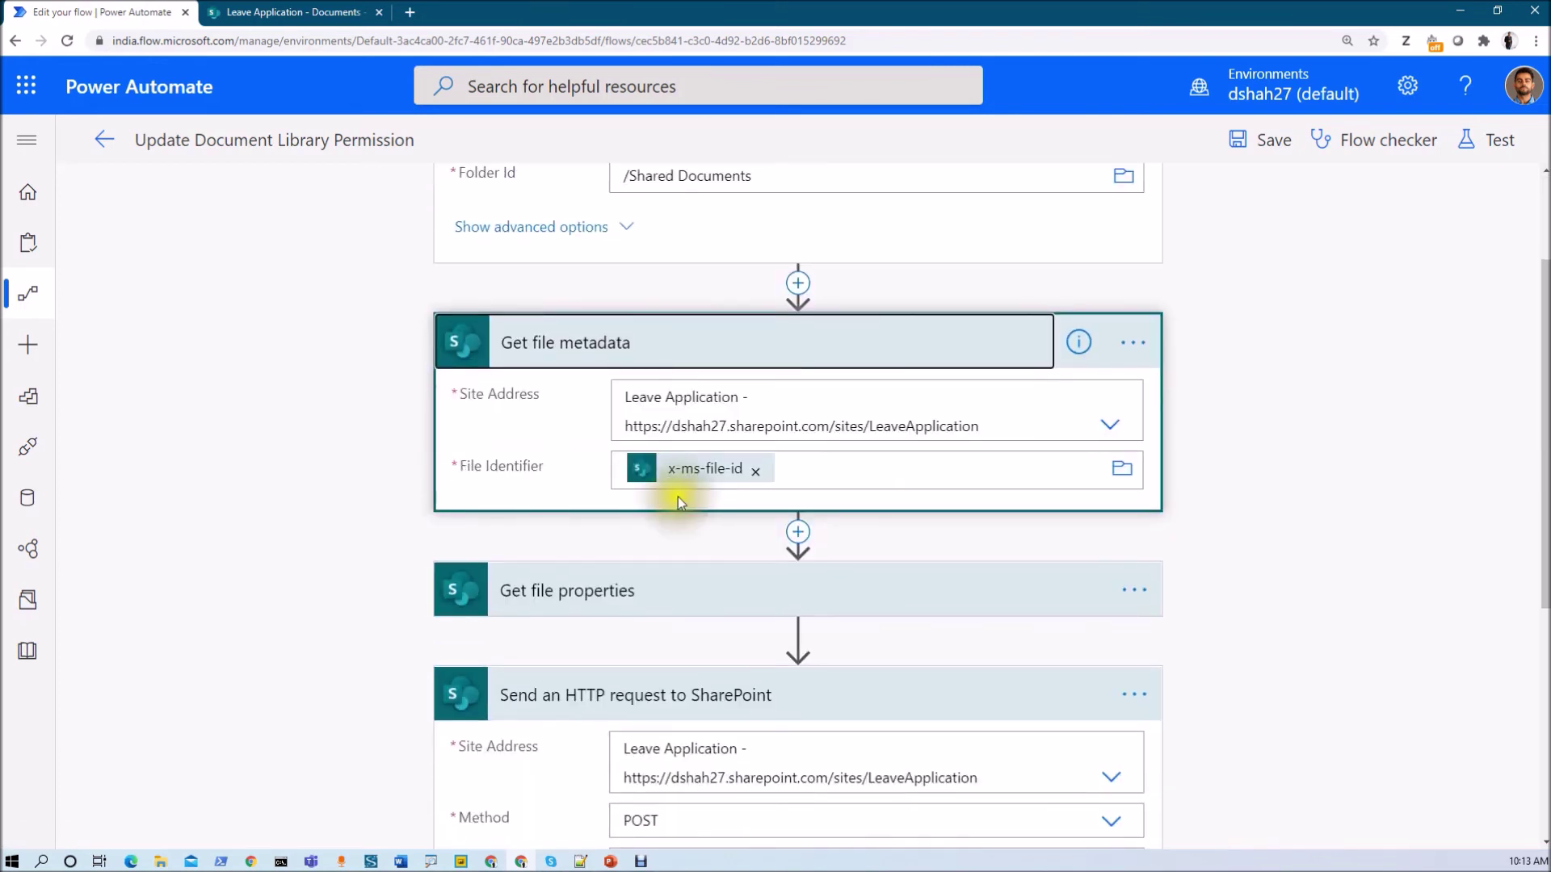
pyautogui.click(660, 595)
pyautogui.scroll(-5, 657, 565)
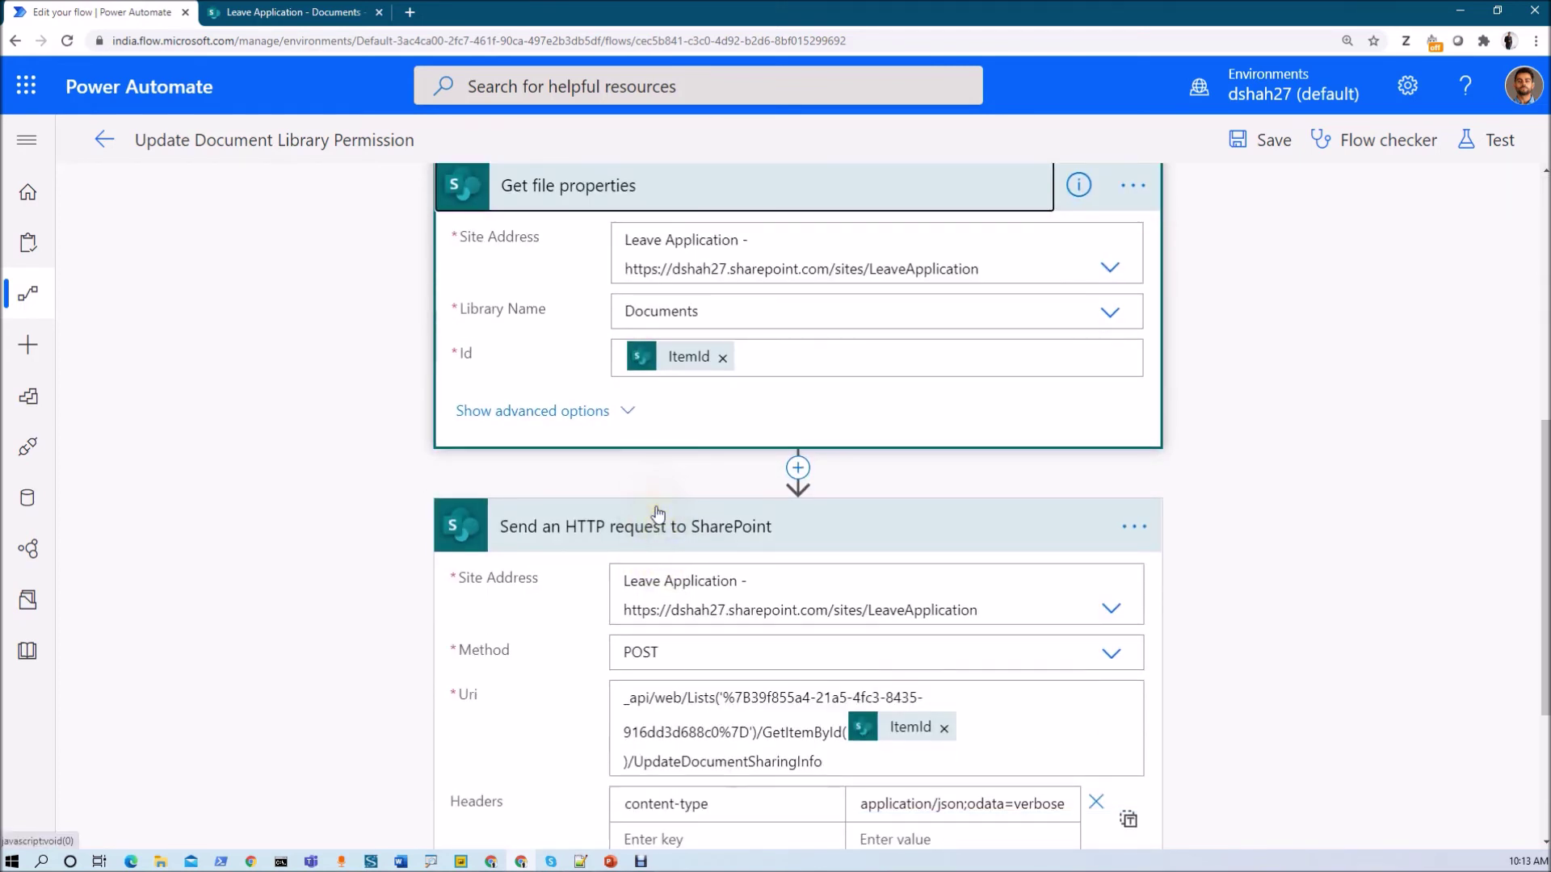
# Step: Examine the Uri, headers and Body of the Send an HTTP request to SharePoint action, including the visitors' Role value
pyautogui.scroll(-2, 661, 515)
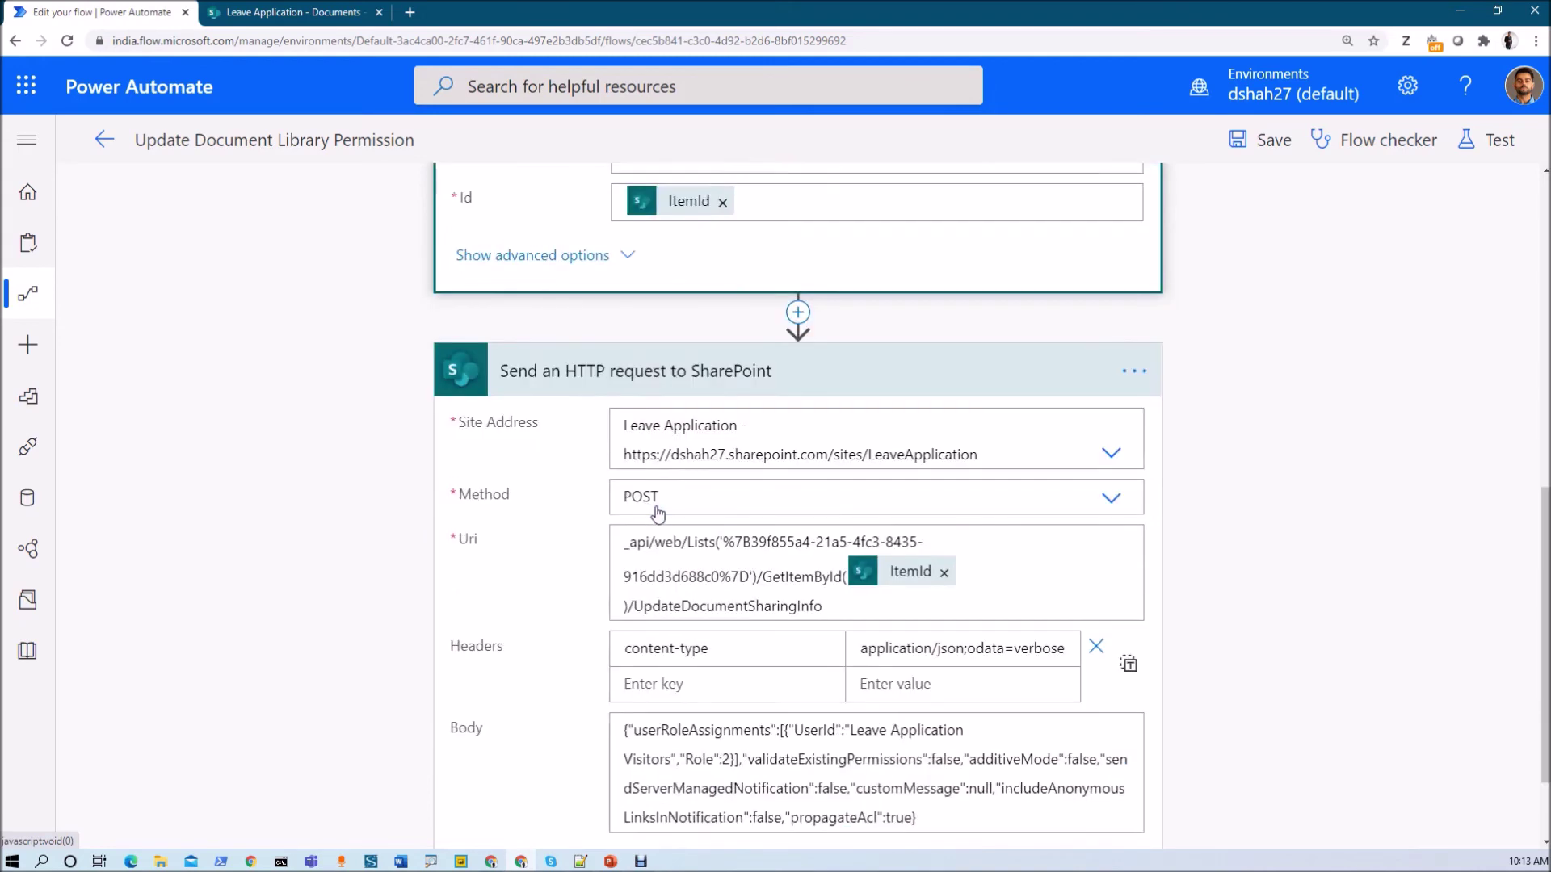
pyautogui.scroll(-2, 682, 367)
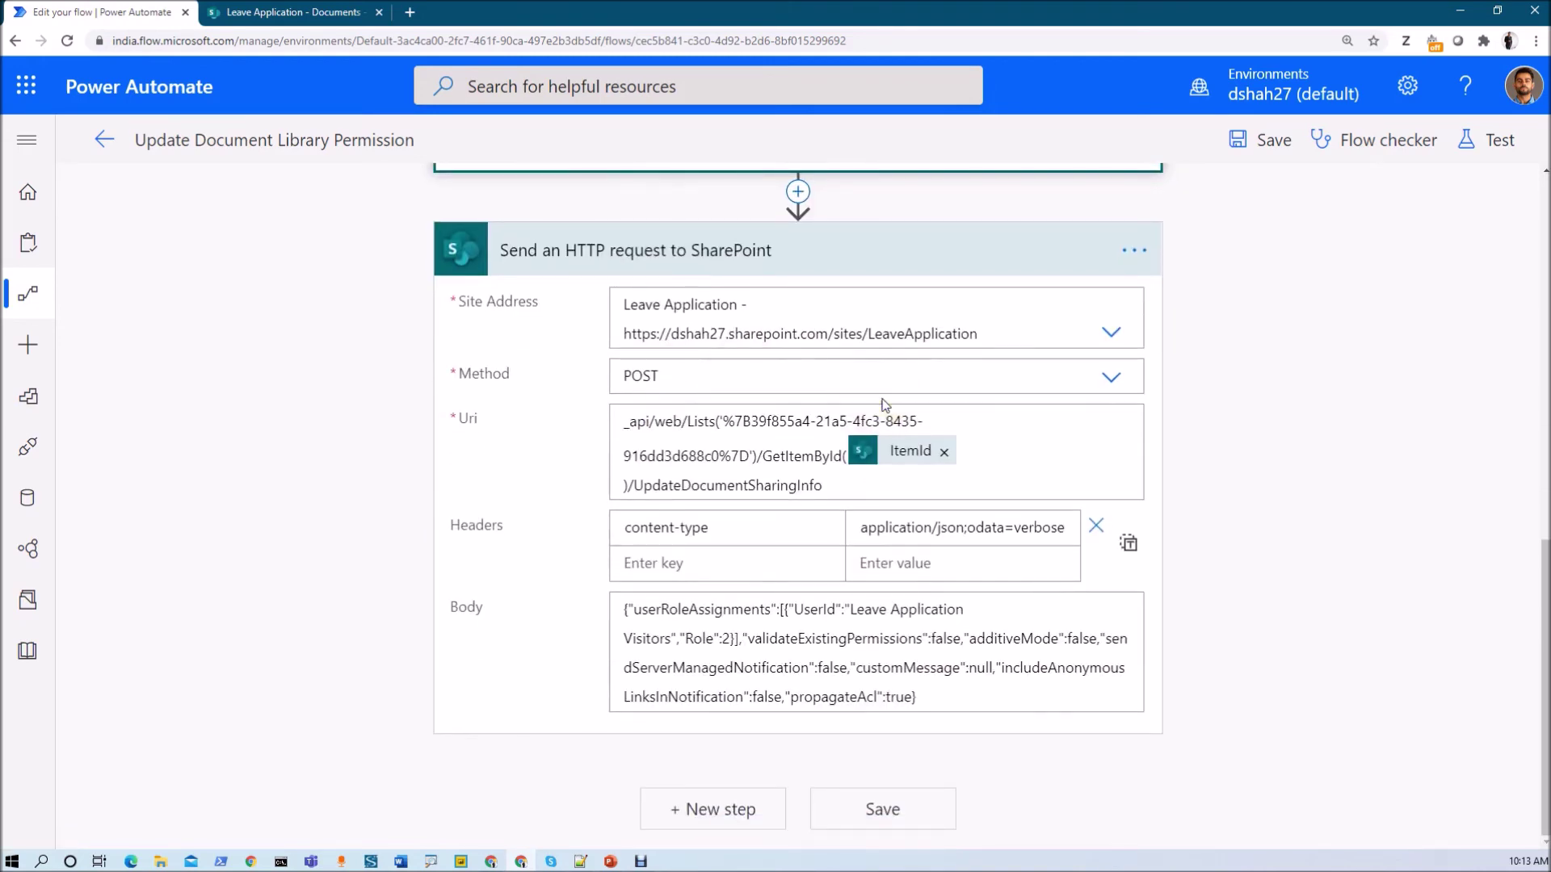
pyautogui.hotkey('ctrl', '+')
pyautogui.scroll(-3, 878, 404)
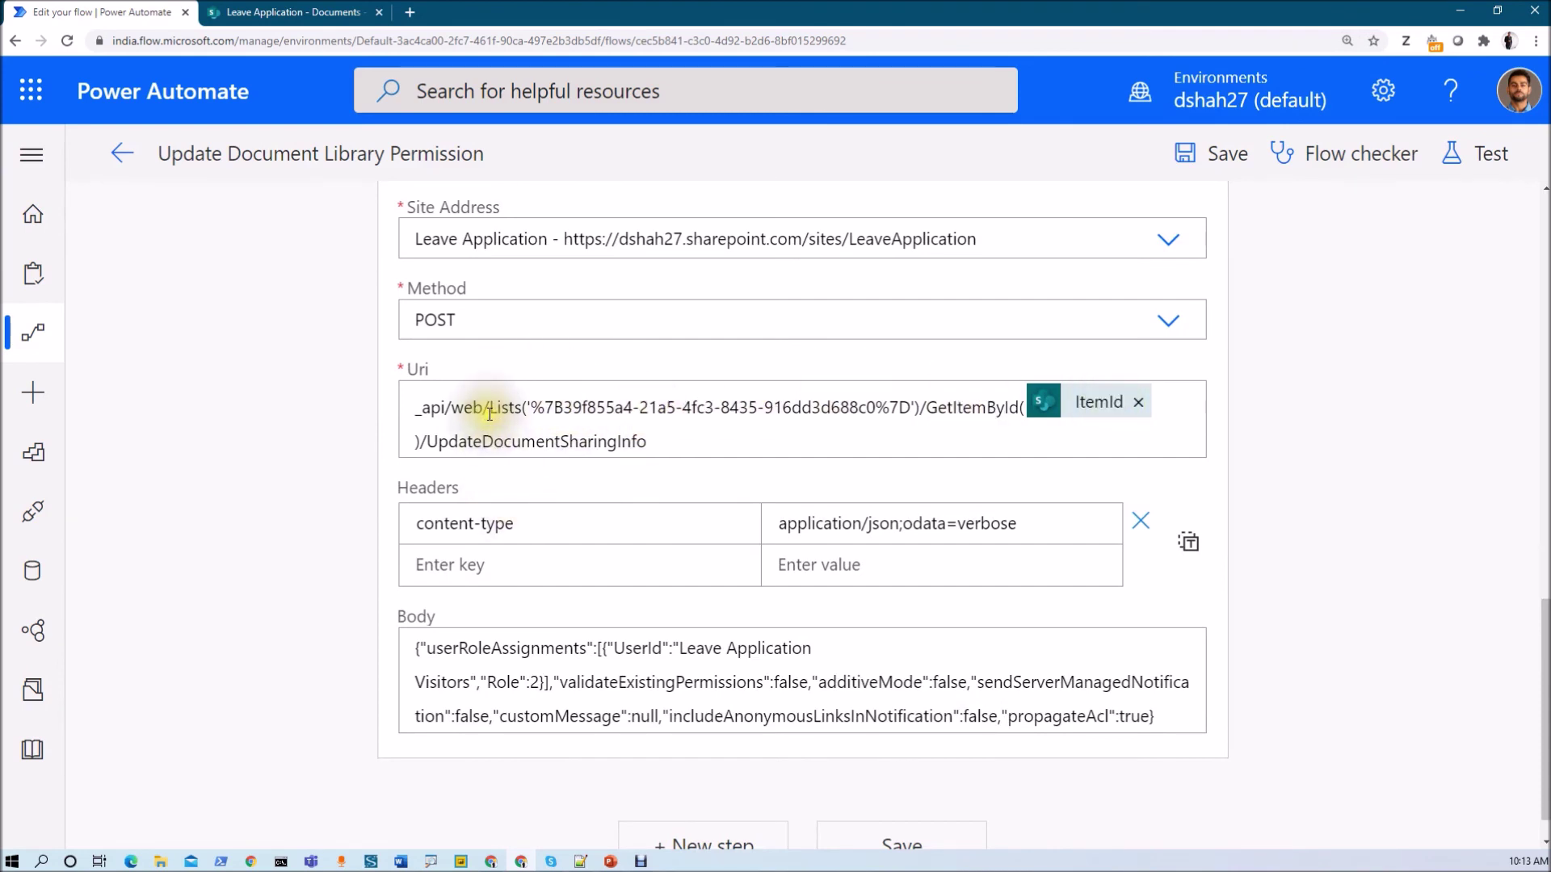
pyautogui.scroll(-1, 557, 509)
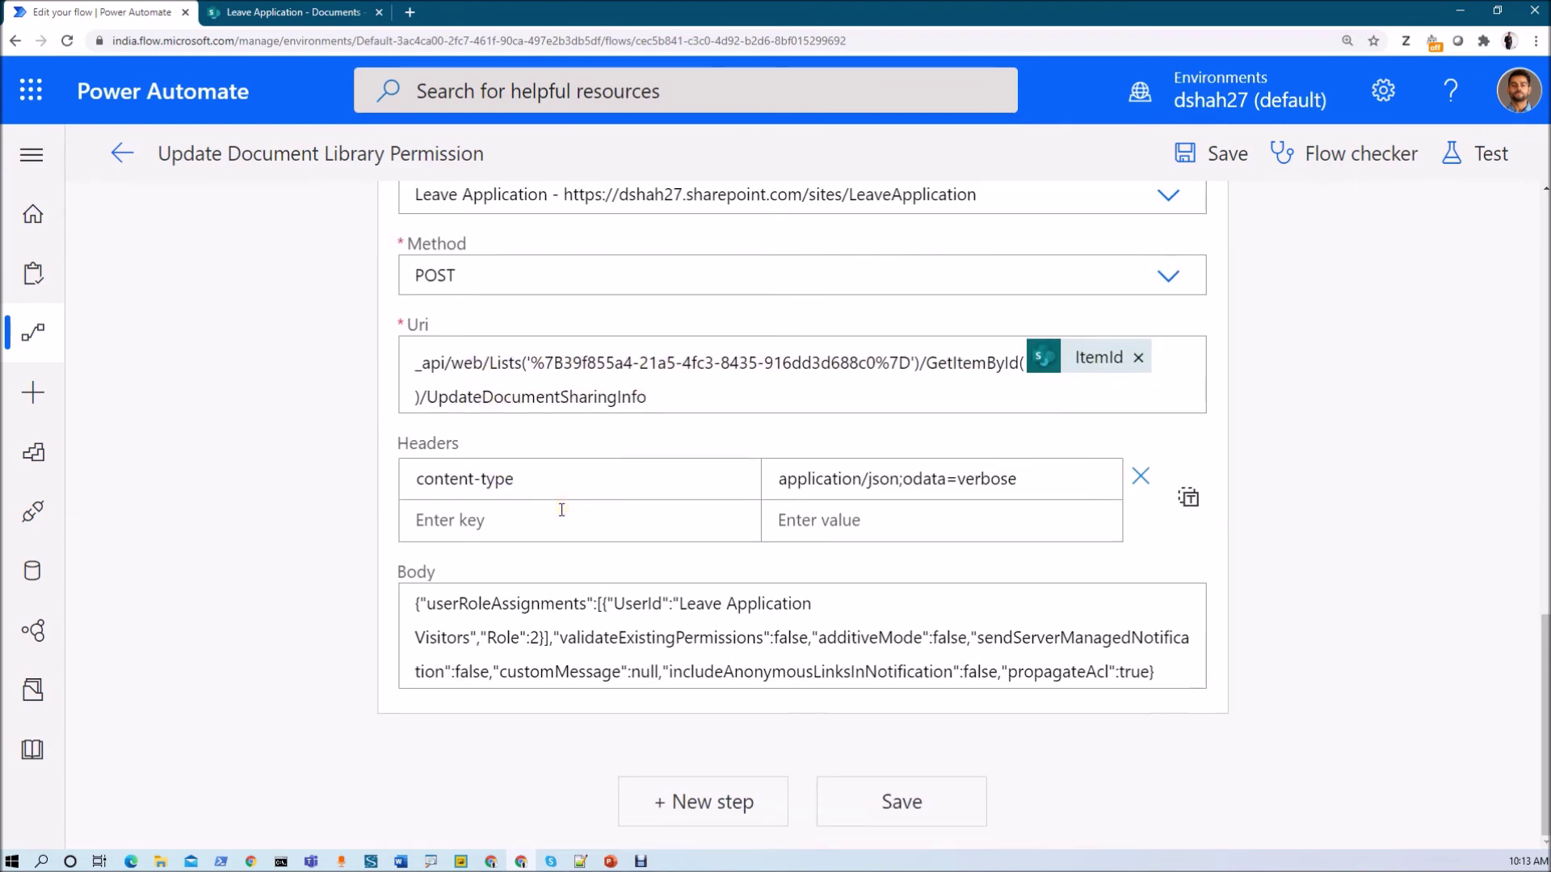
pyautogui.click(584, 634)
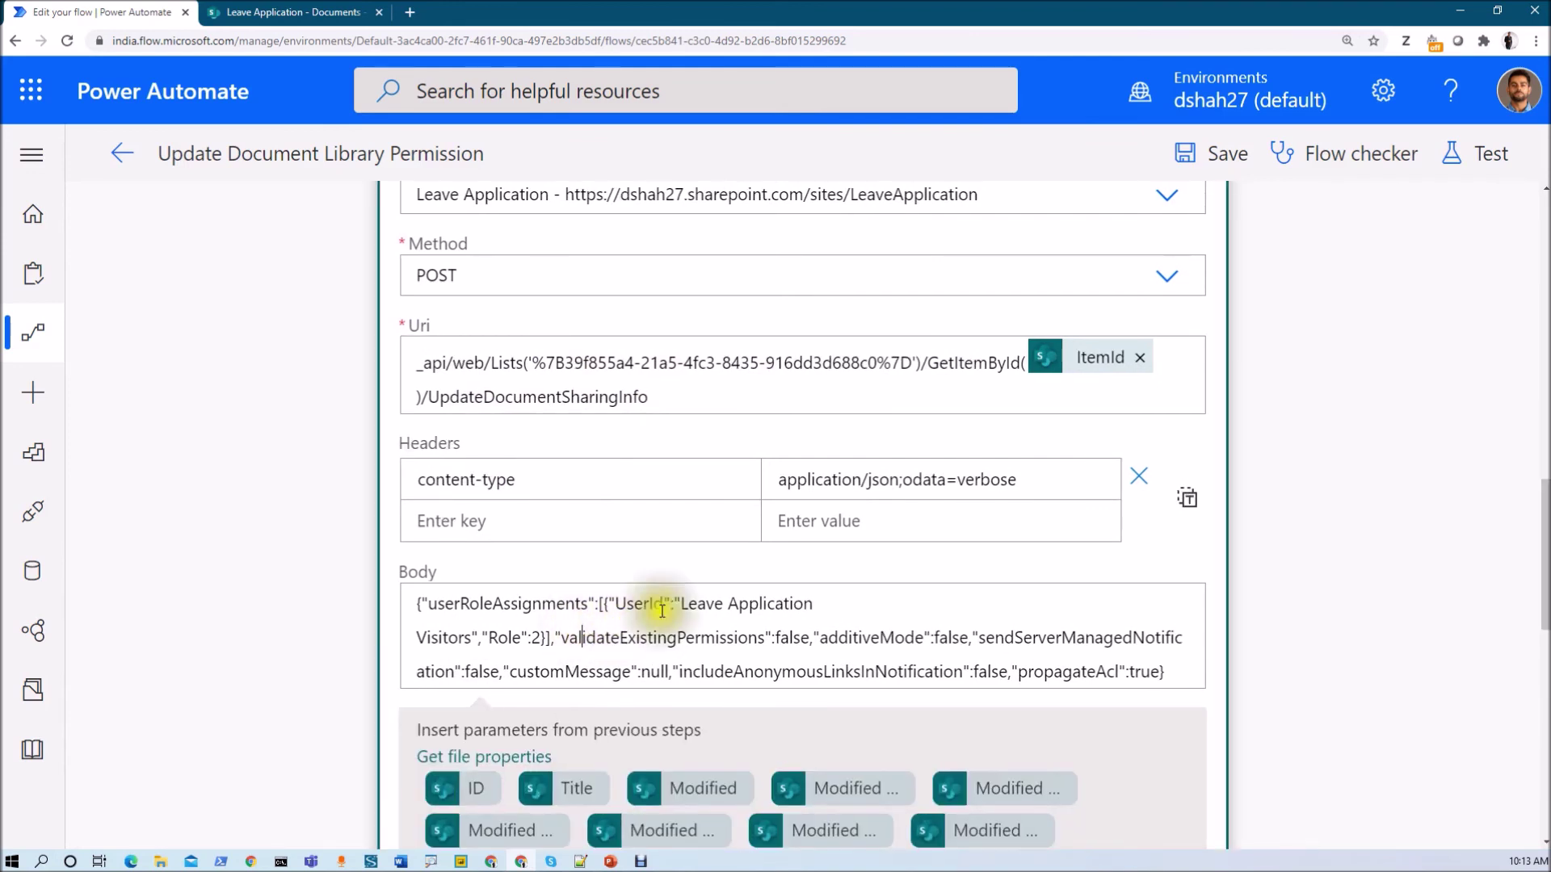
pyautogui.scroll(-3, 1003, 694)
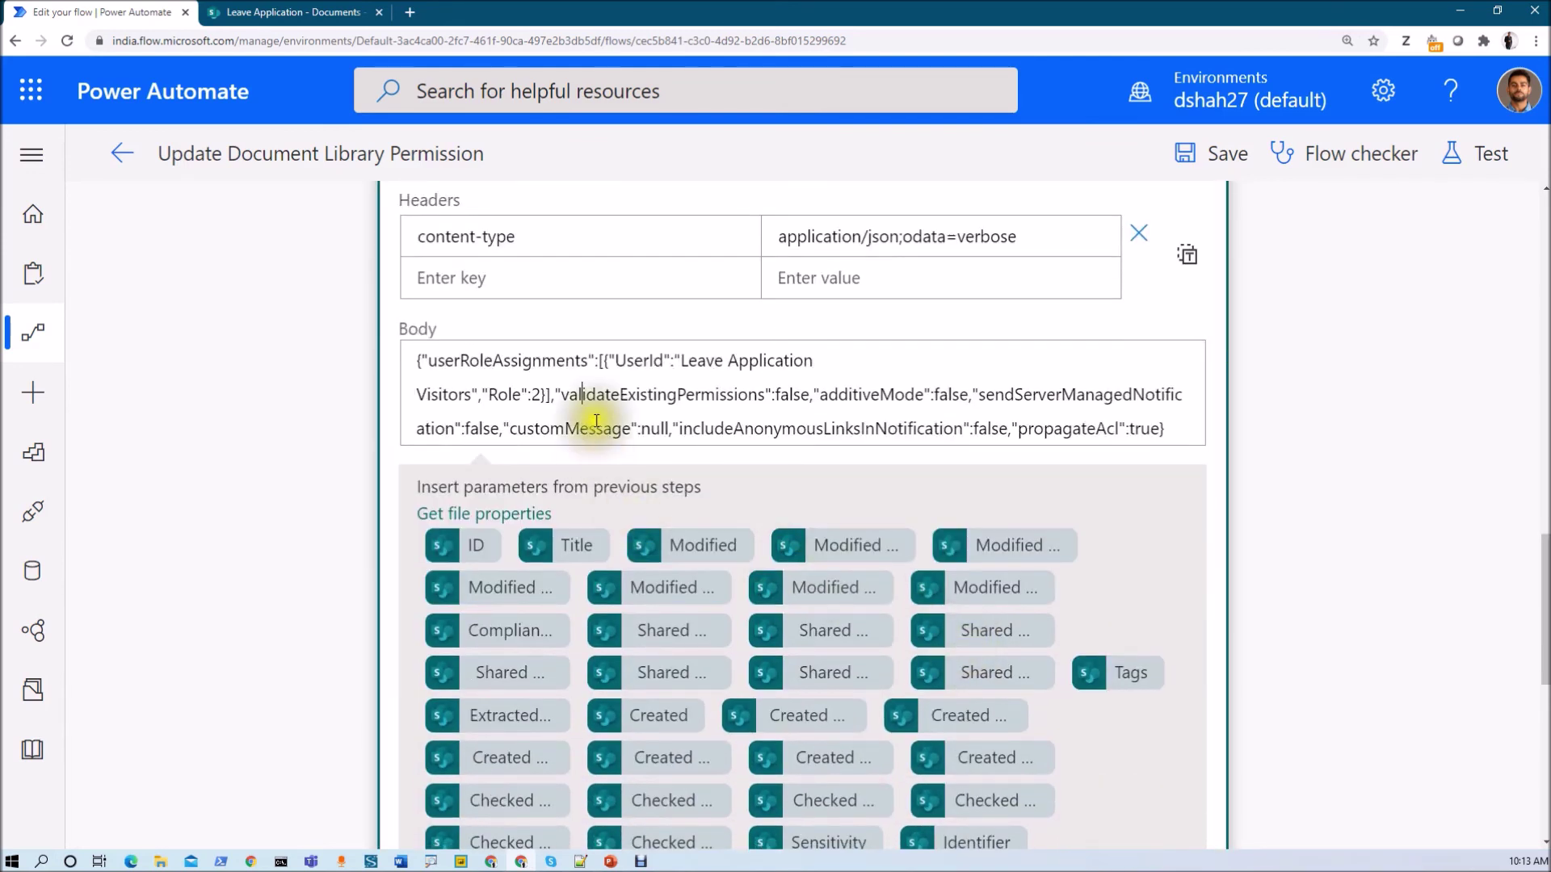
pyautogui.click(530, 395)
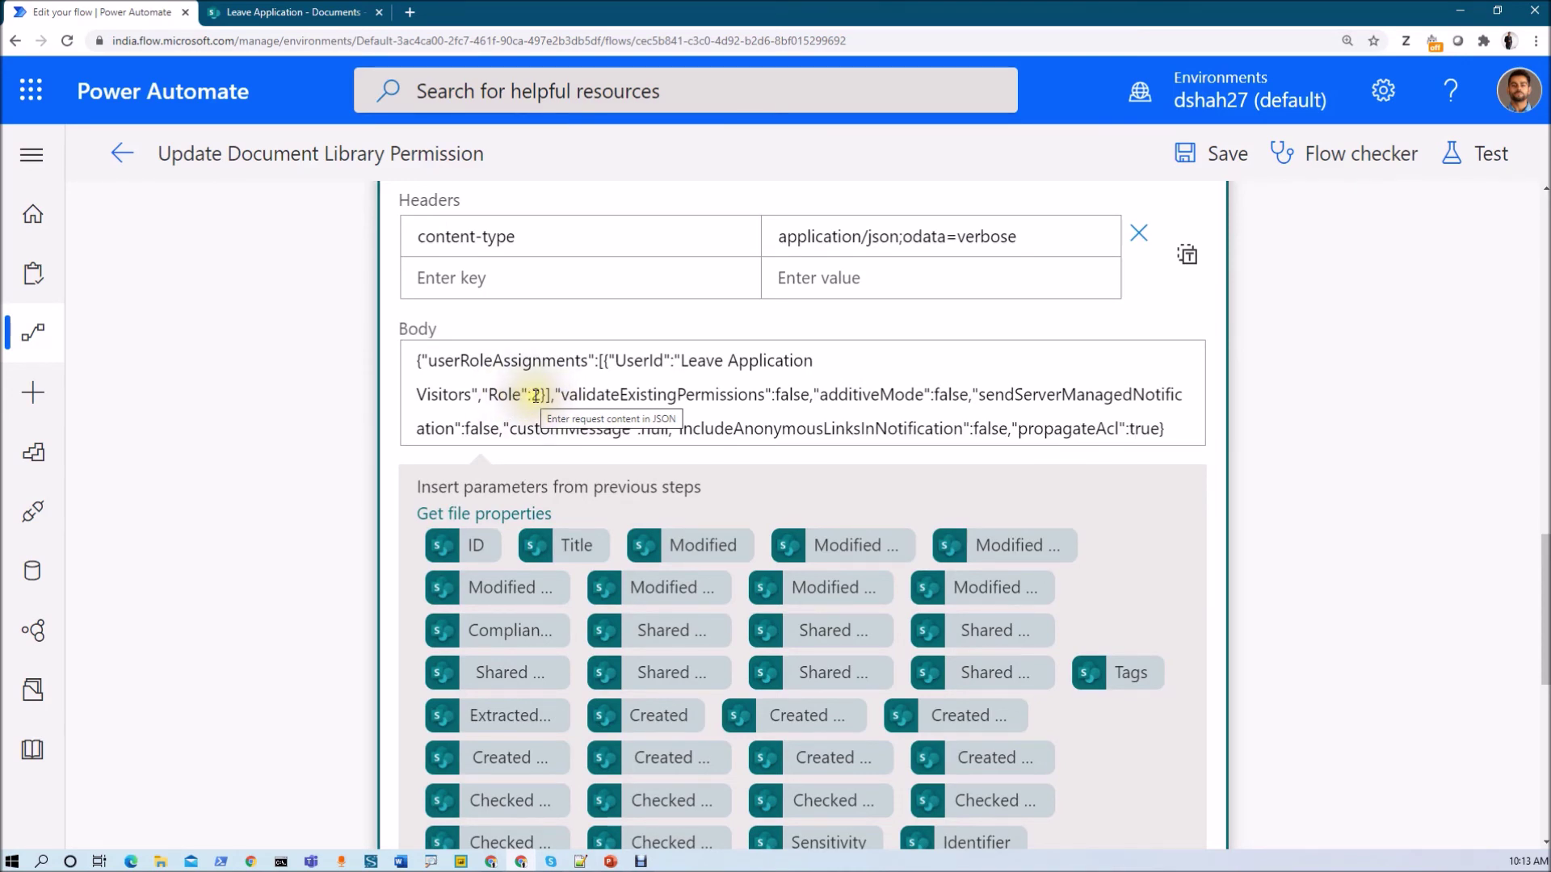
pyautogui.scroll(3, 536, 395)
pyautogui.click(1209, 175)
# Step: Switch to SharePoint and upload Picture1.png to the Leave Application Documents library
pyautogui.click(328, 8)
pyautogui.click(368, 8)
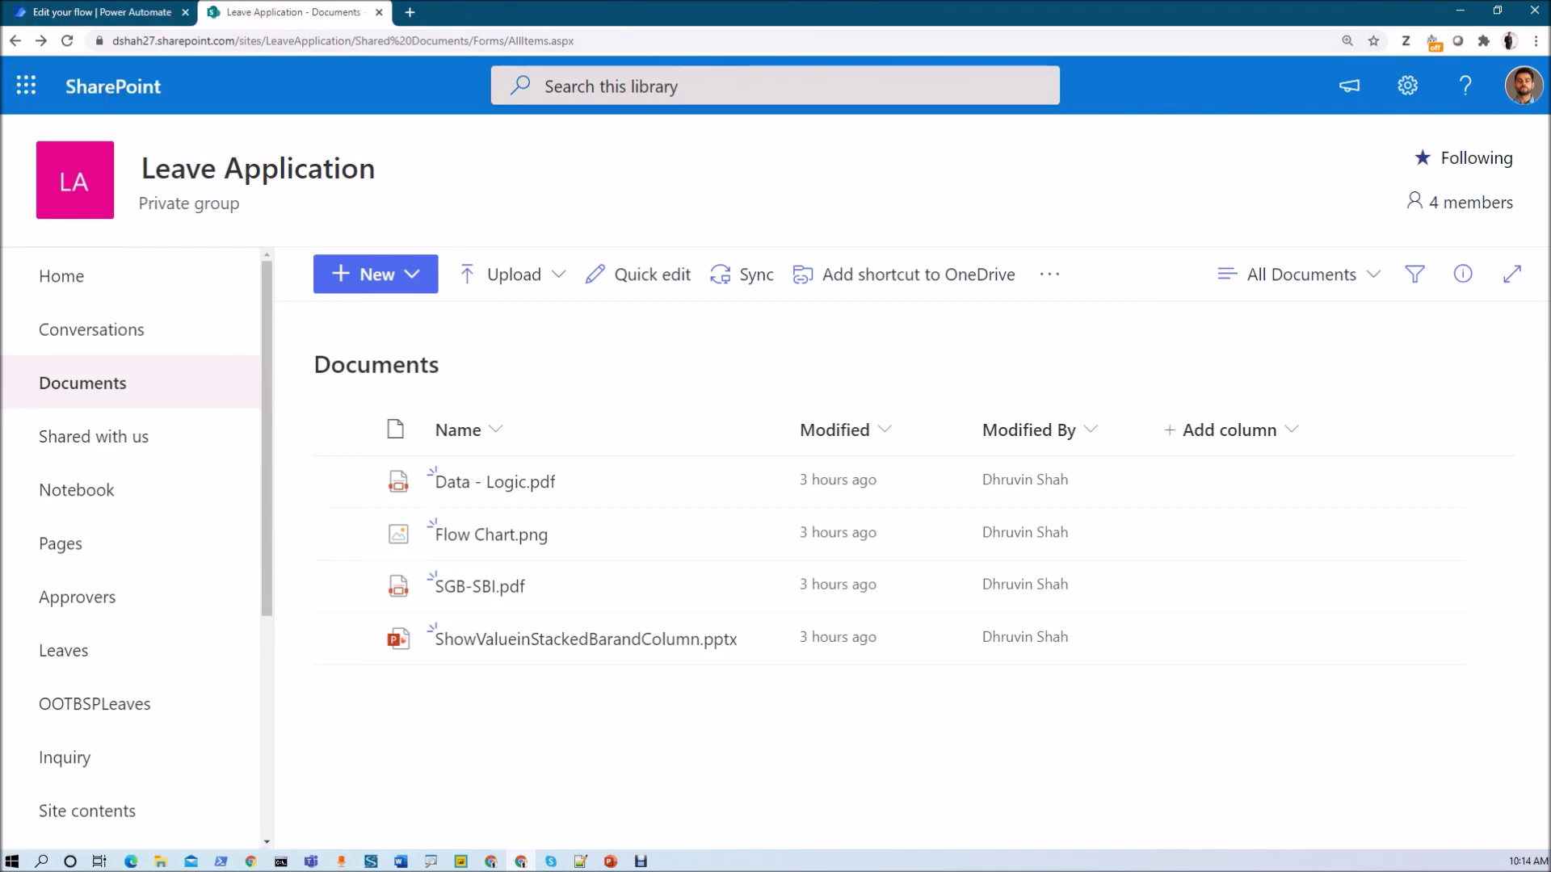
pyautogui.moveTo(589, 840); pyautogui.dragTo(589, 664)
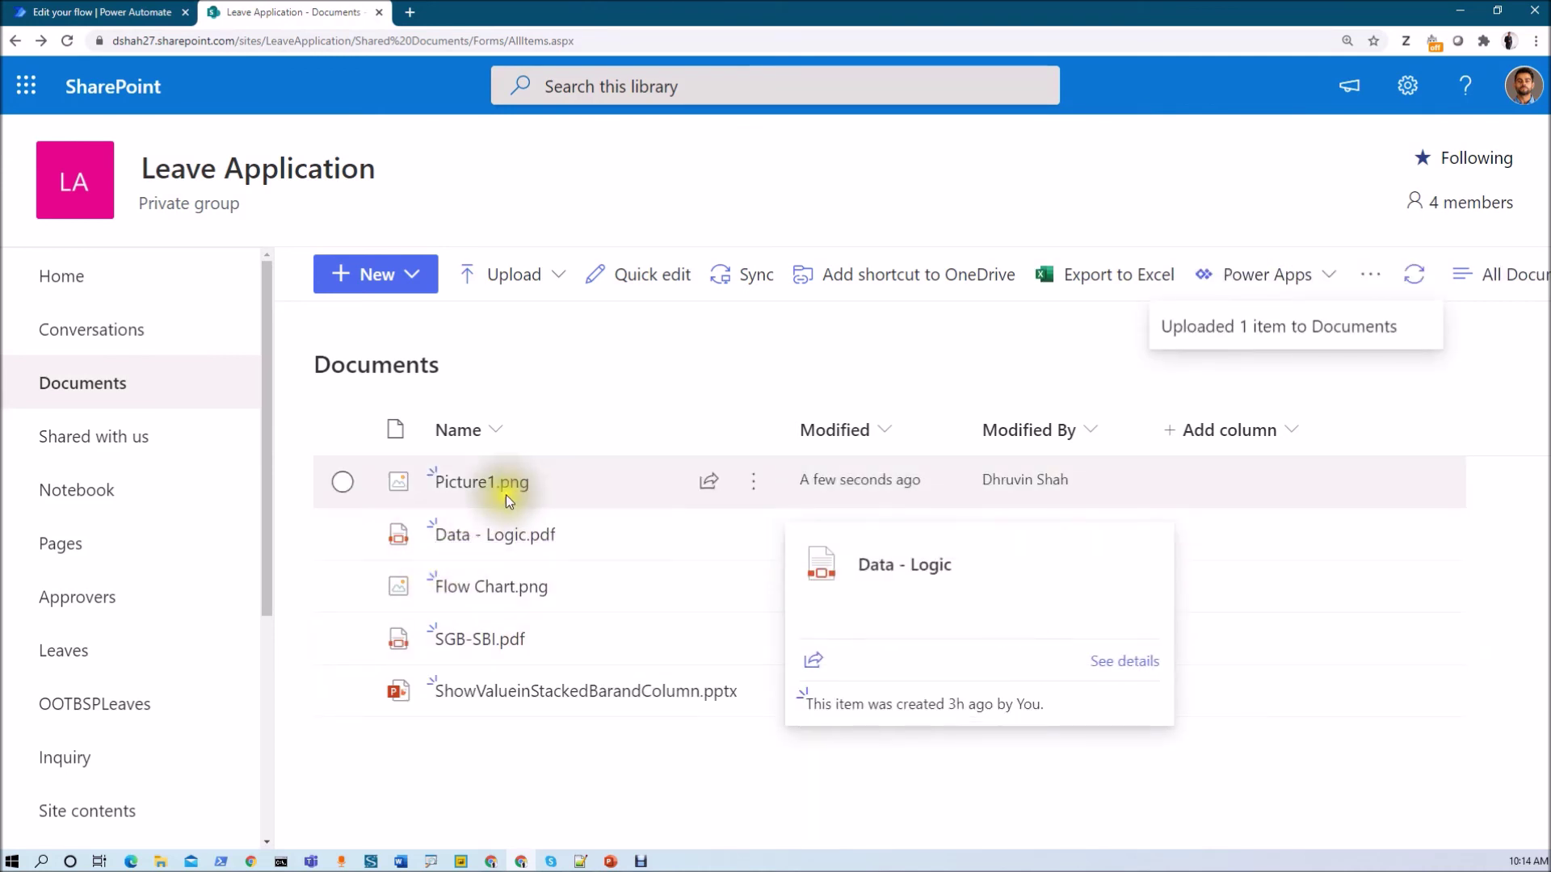
# Step: Open the access settings of Picture1.png and check the permission level of Leave Application Visitors
pyautogui.click(754, 489)
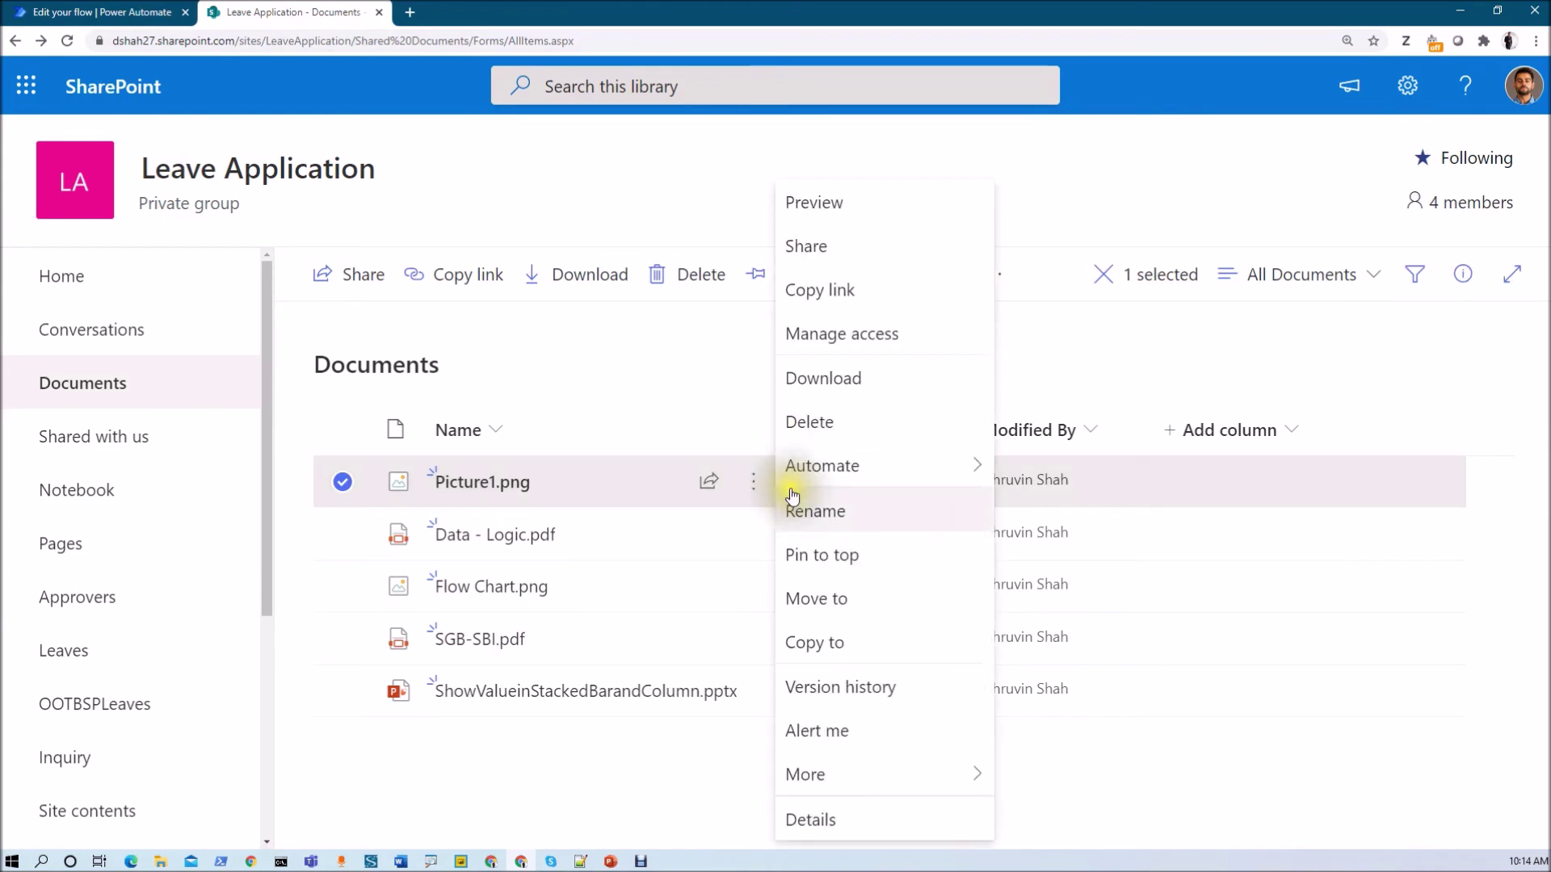
pyautogui.click(866, 331)
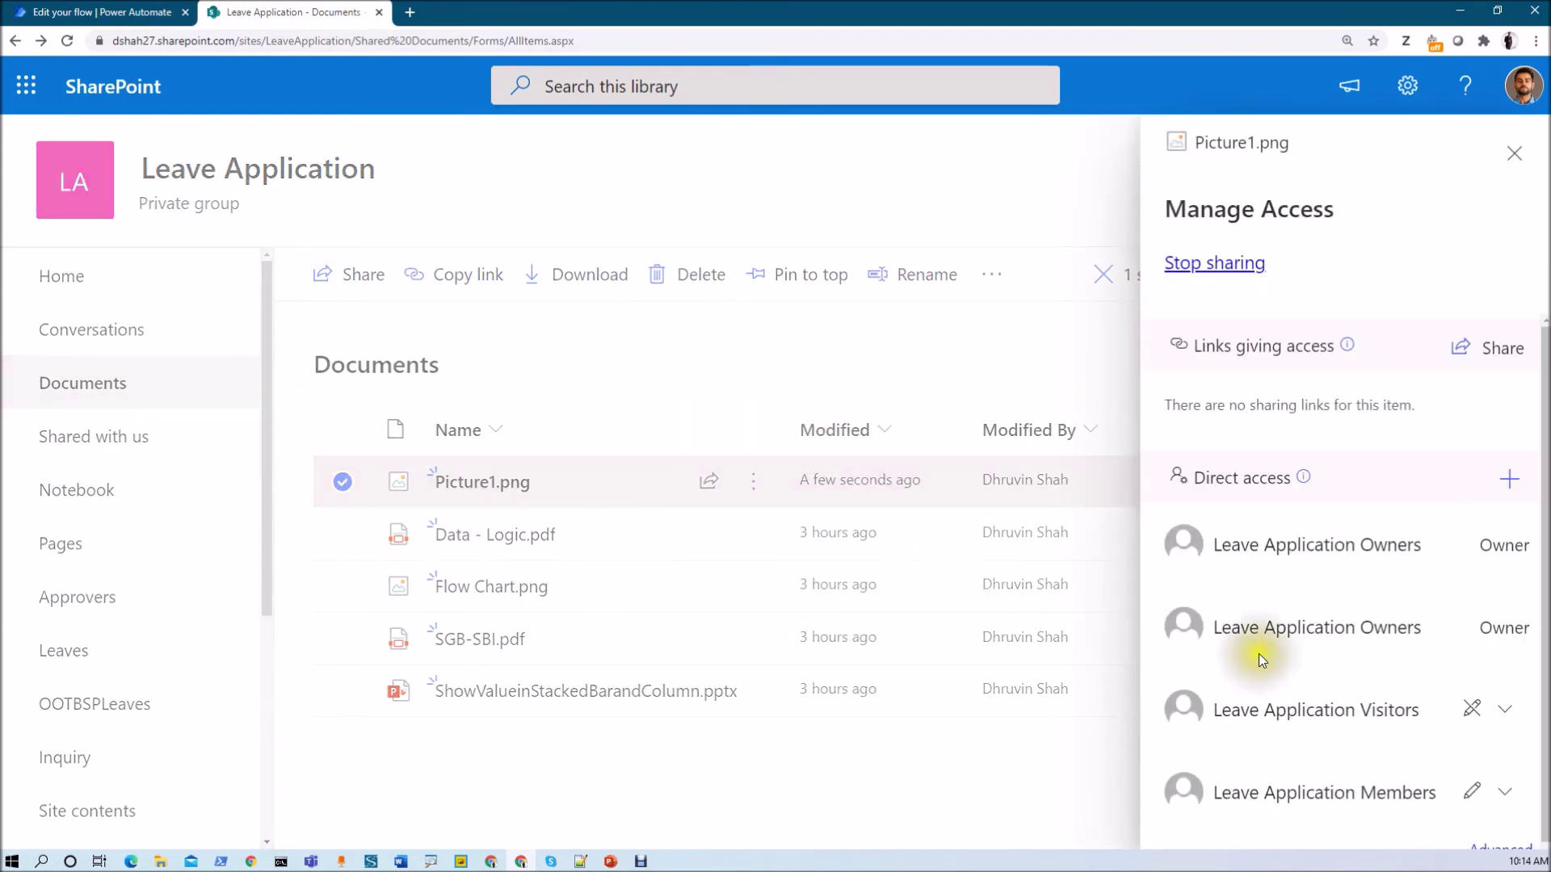
pyautogui.click(1471, 721)
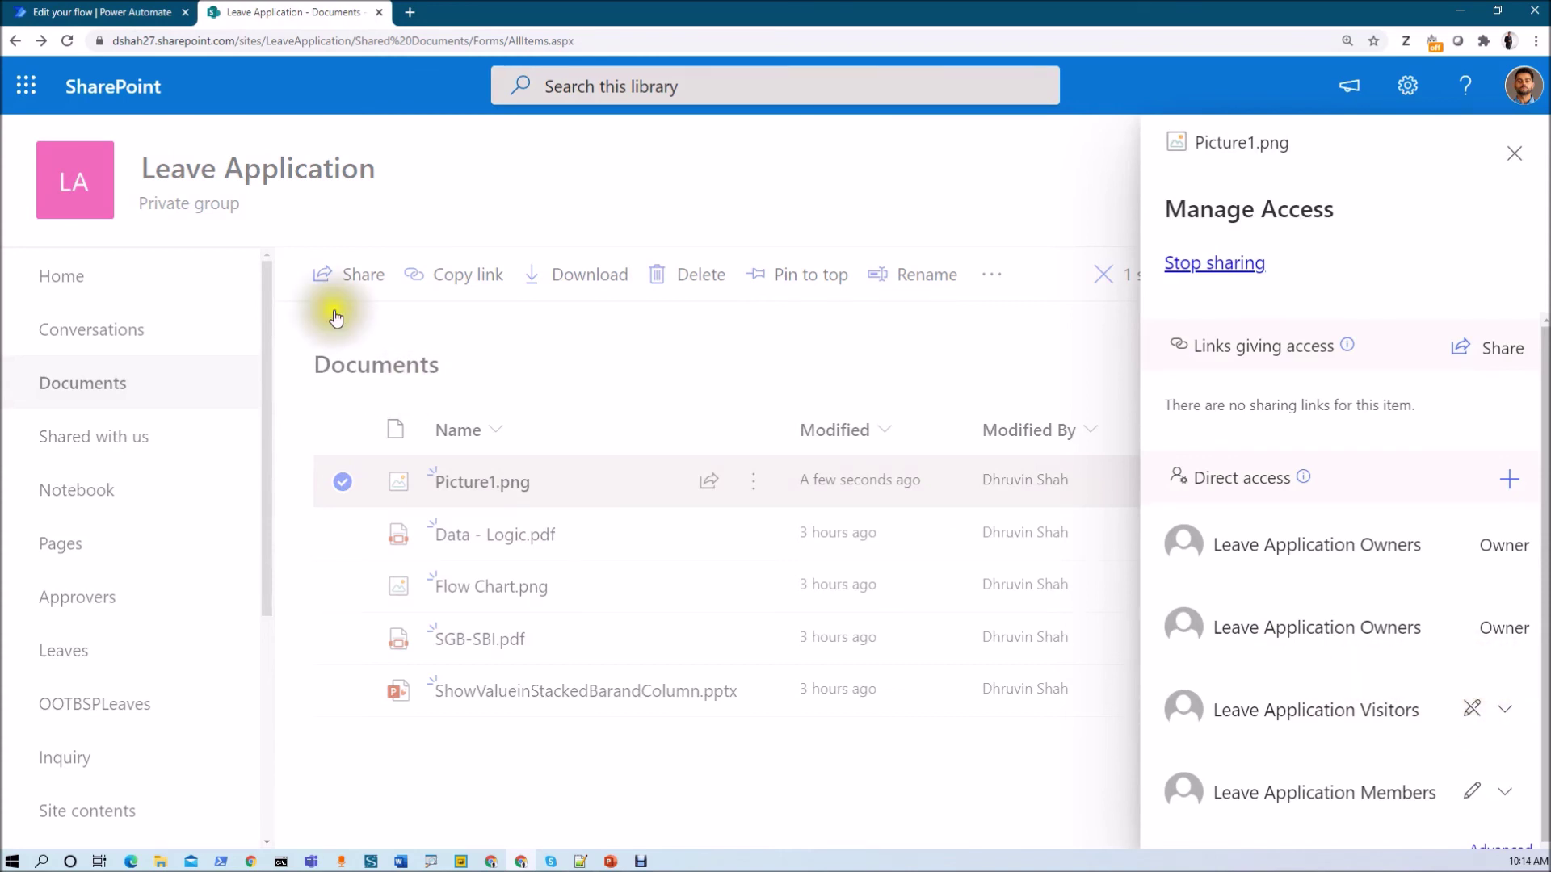
# Step: Switch to Power Automate, return to the Update Document Library Permission flow's details and open its most recent run
pyautogui.click(97, 14)
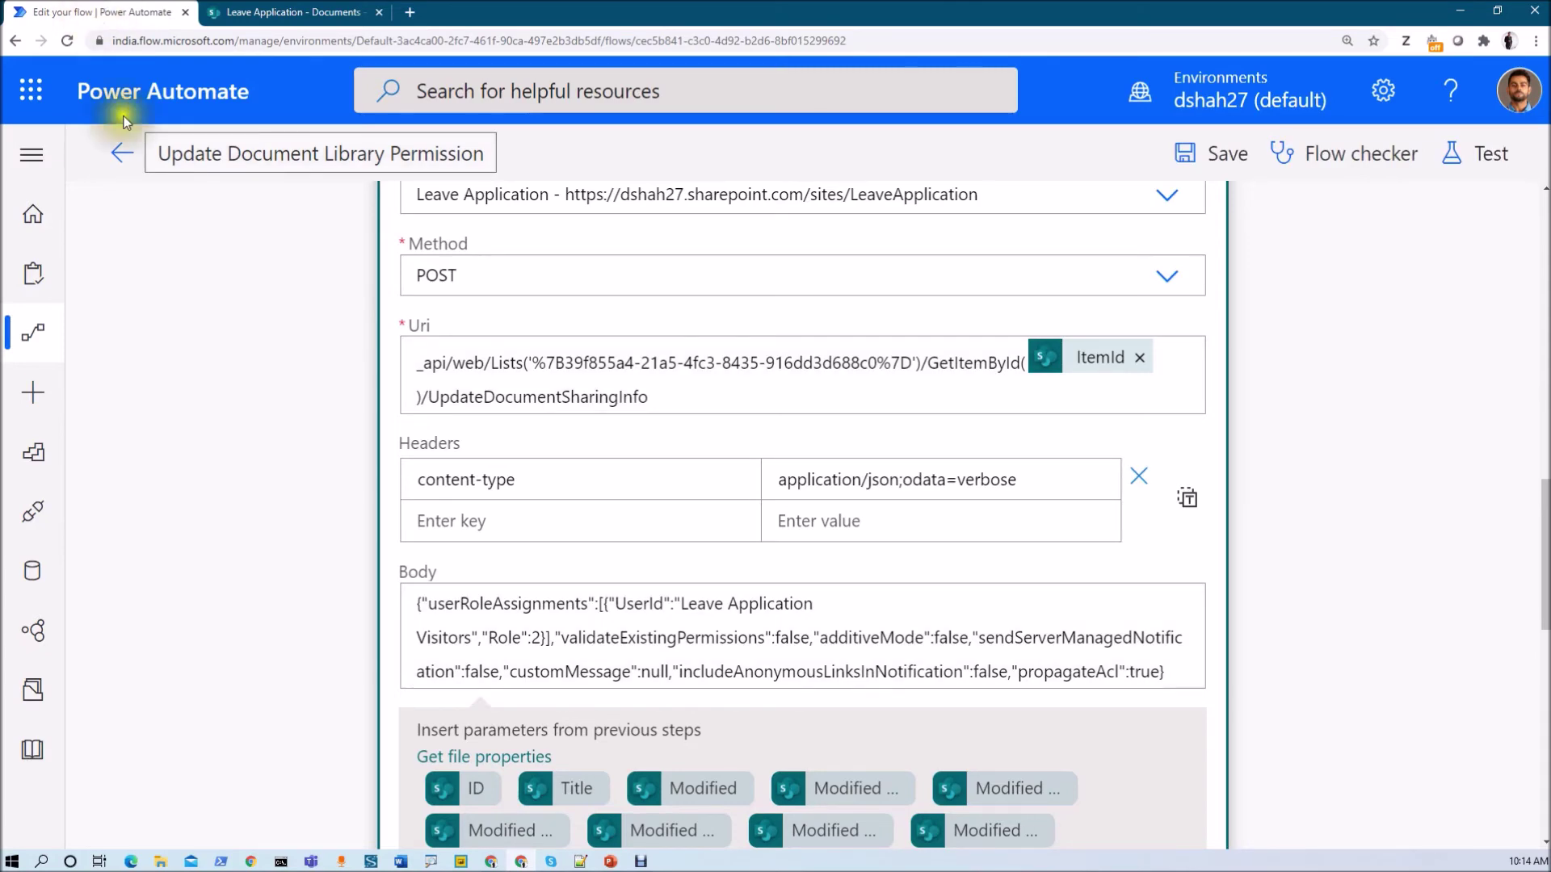
pyautogui.click(122, 155)
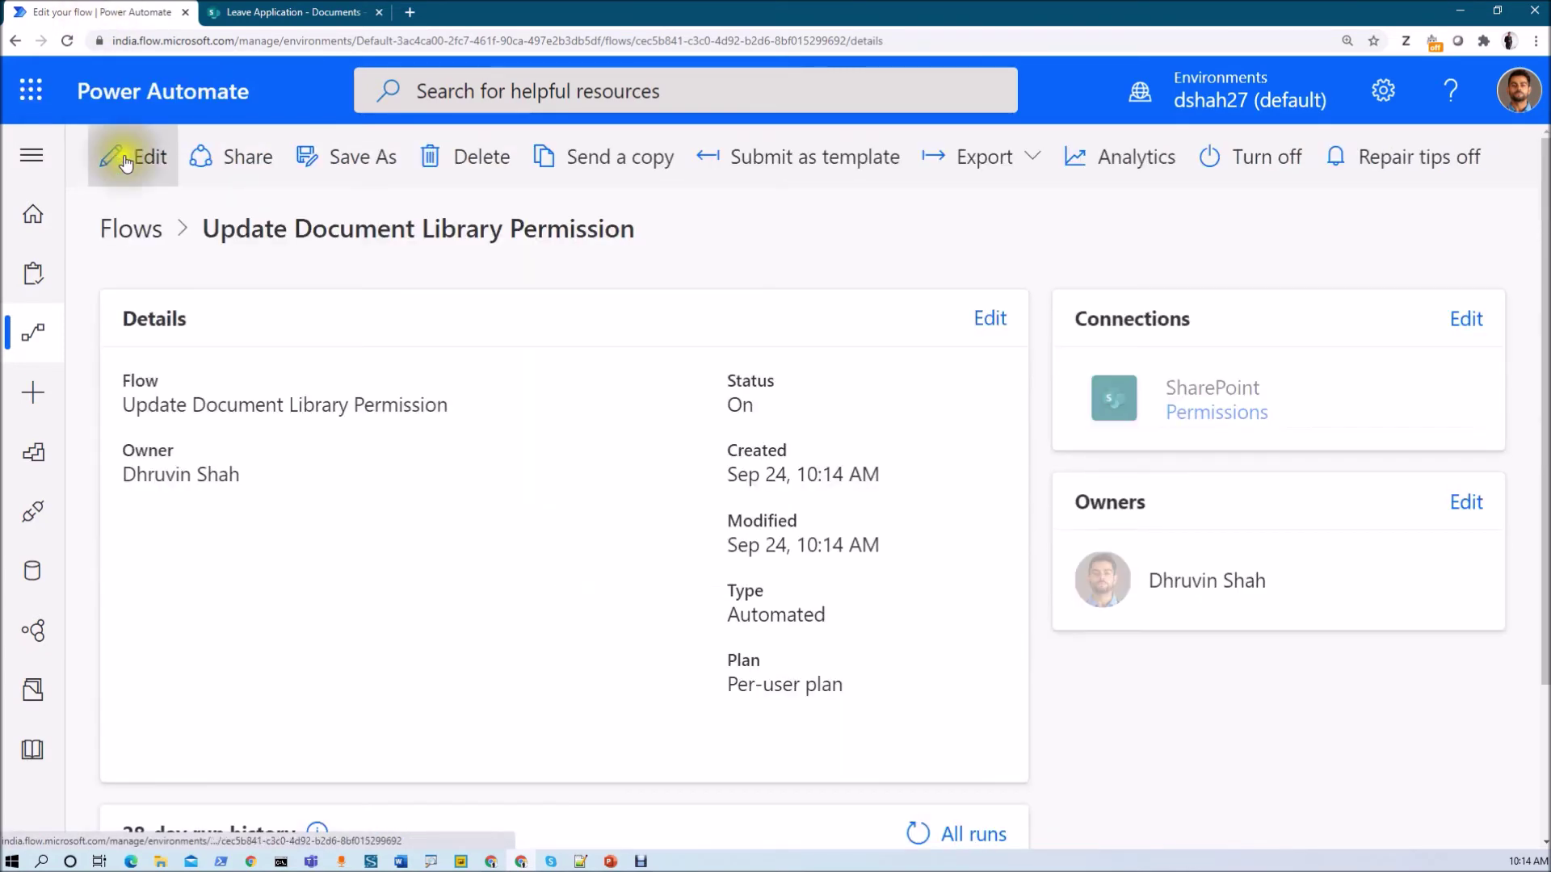
pyautogui.scroll(-3, 387, 477)
pyautogui.click(129, 156)
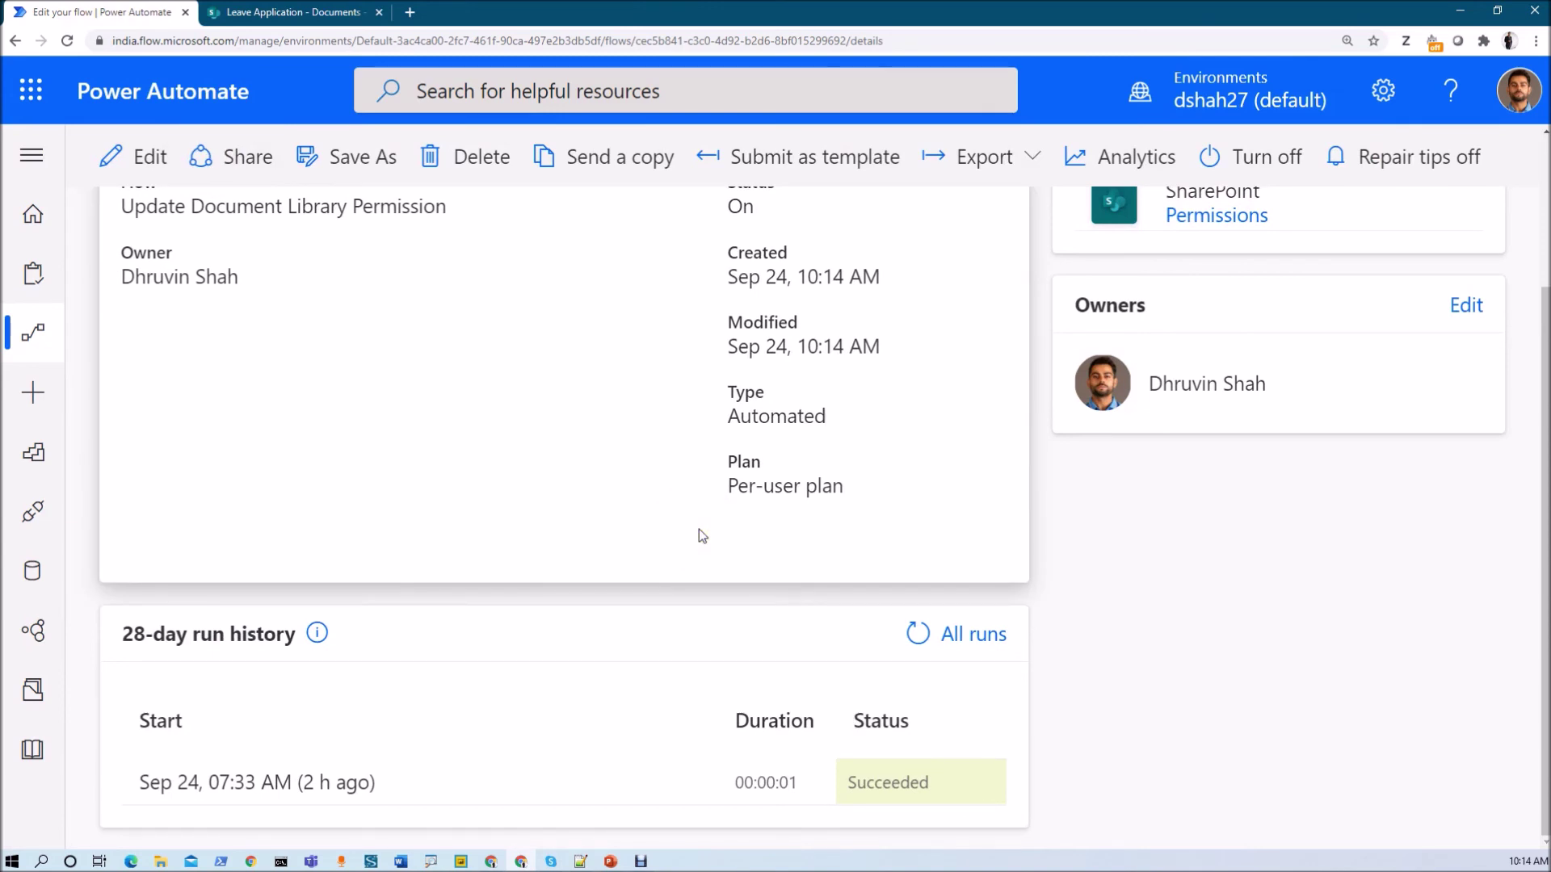
pyautogui.hotkey('ctrl', '-')
pyautogui.click(246, 755)
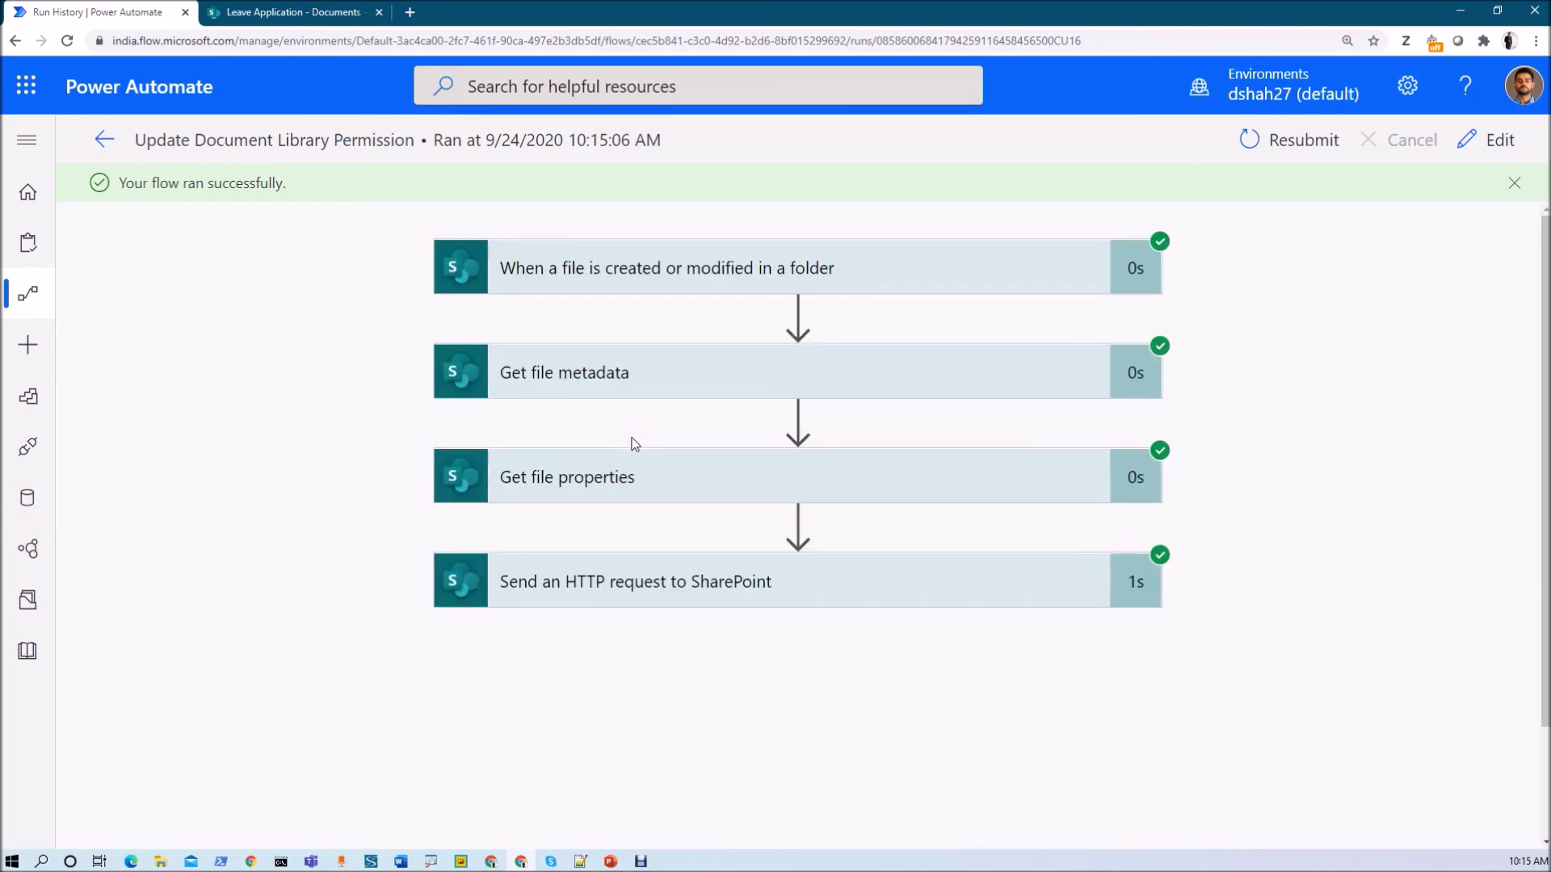
# Step: Review the inputs and output body of the Send an HTTP request to SharePoint action in the Update Document Library Permission run
pyautogui.click(711, 582)
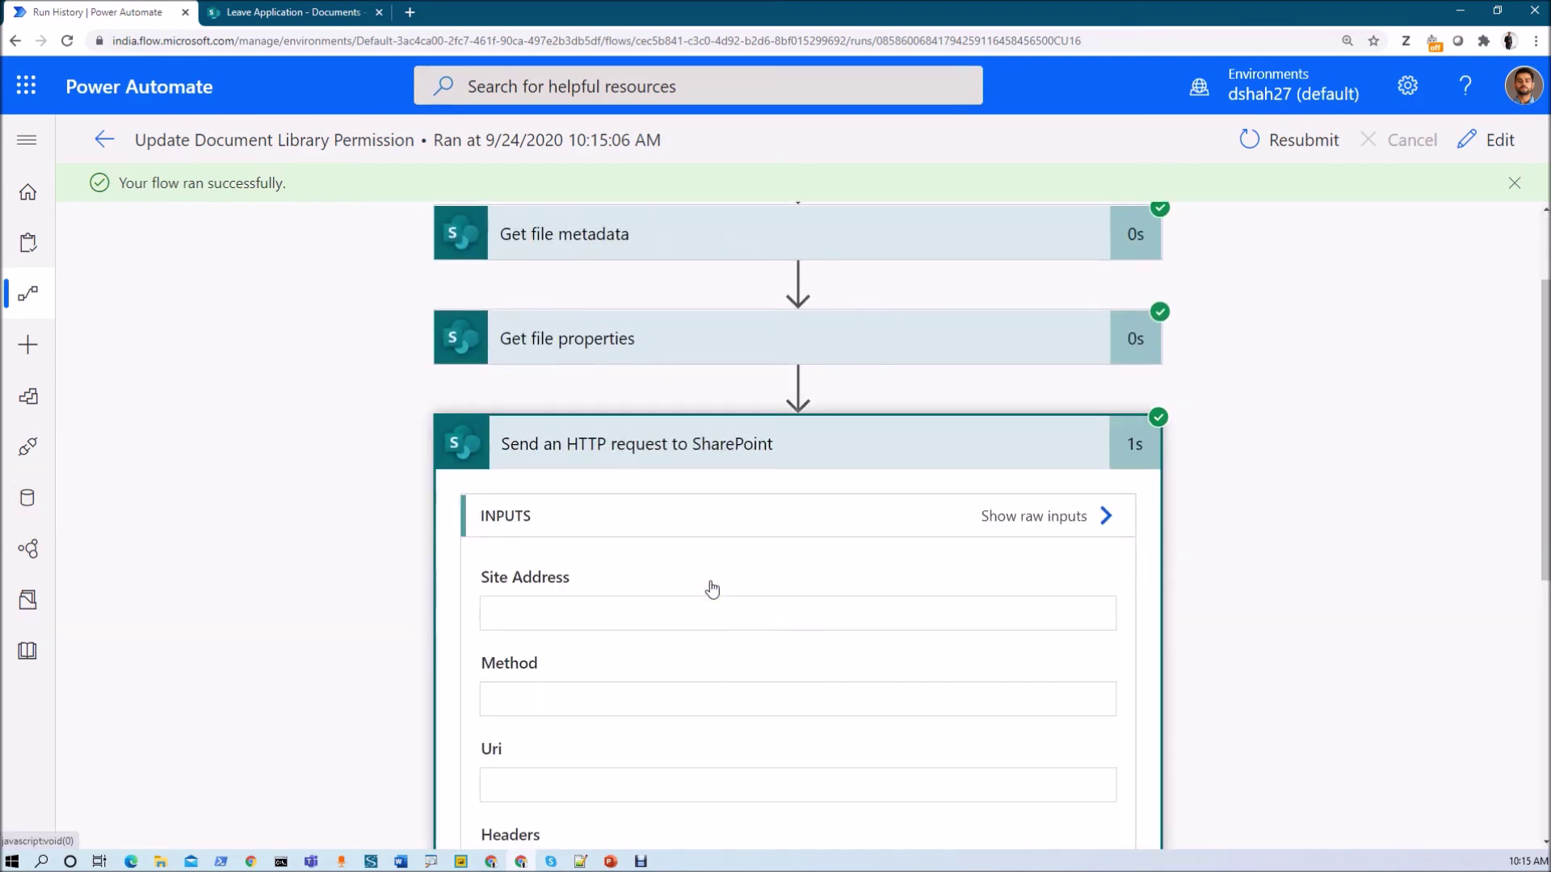
pyautogui.scroll(-5, 711, 589)
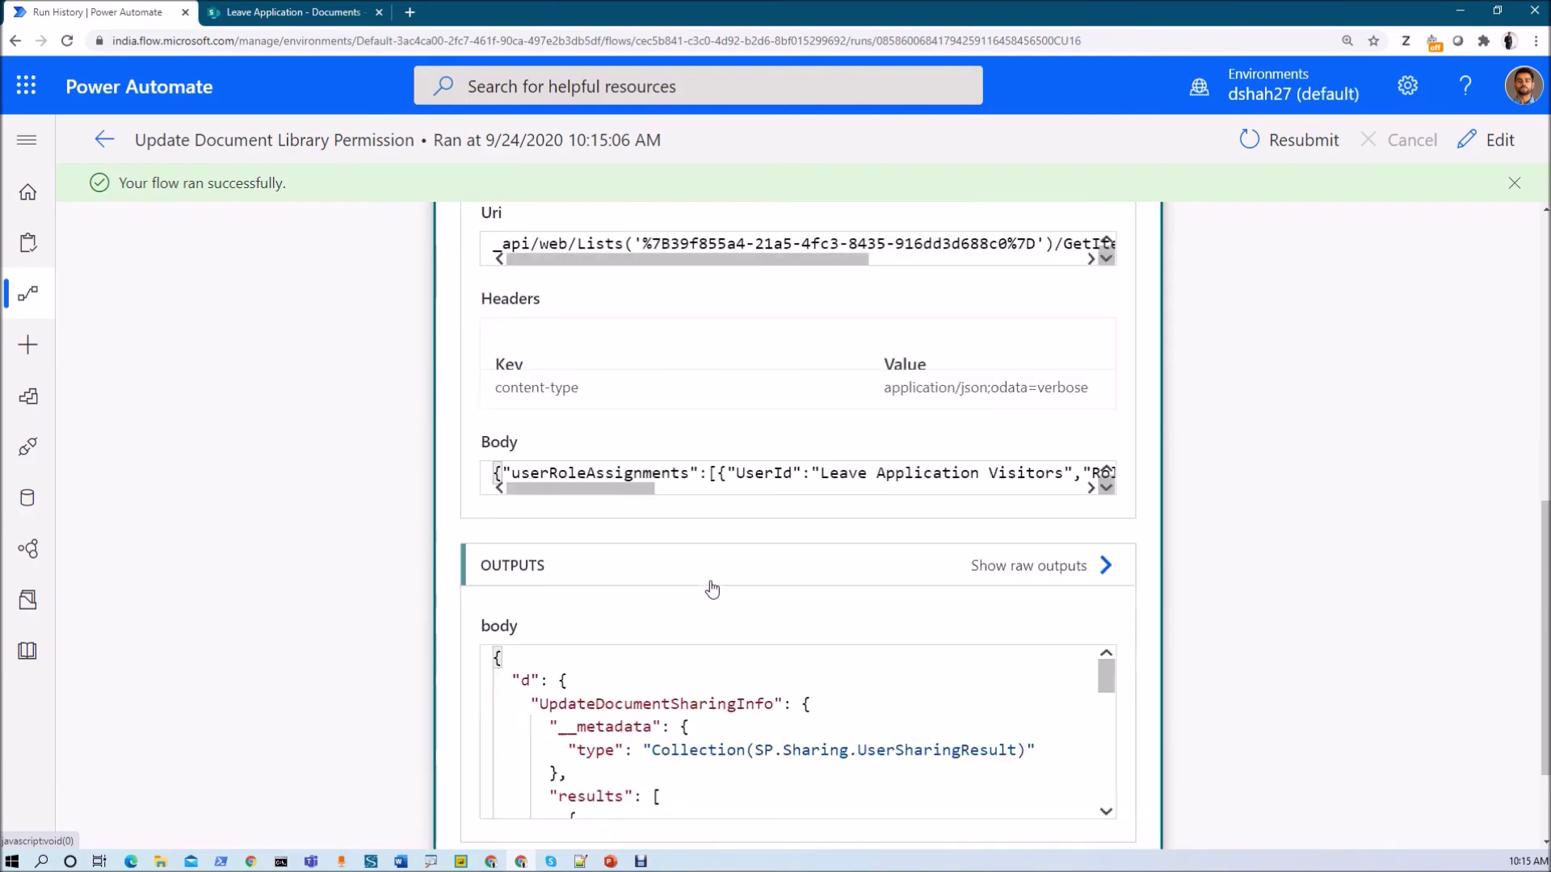
pyautogui.scroll(-3, 711, 588)
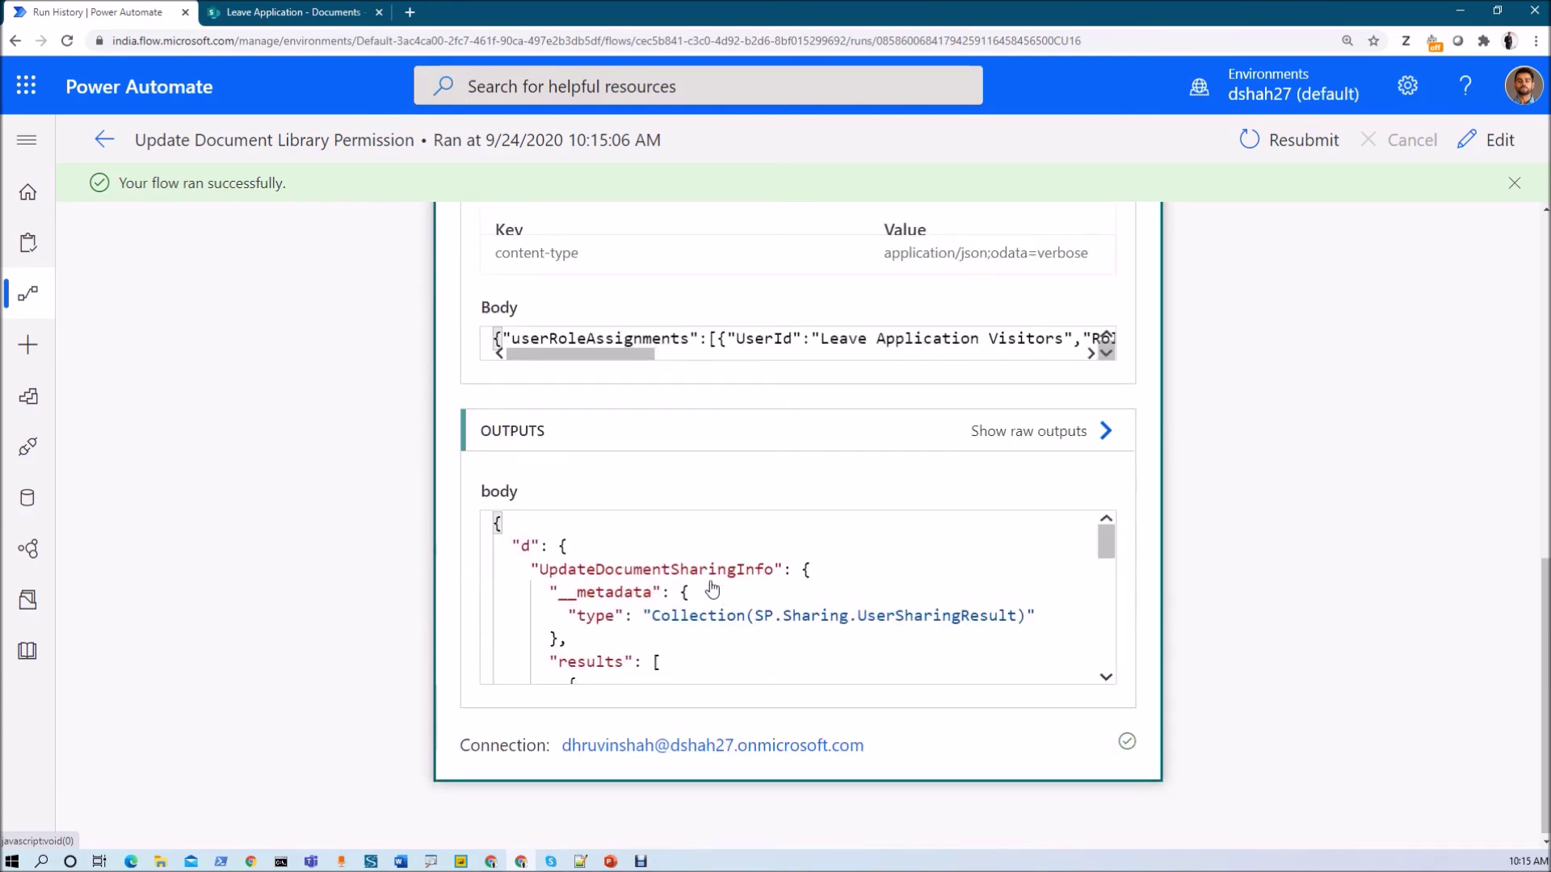
pyautogui.scroll(7, 711, 588)
# Step: Switch back to SharePoint, reload the Documents library and recheck the access settings of Picture1.png
pyautogui.click(282, 15)
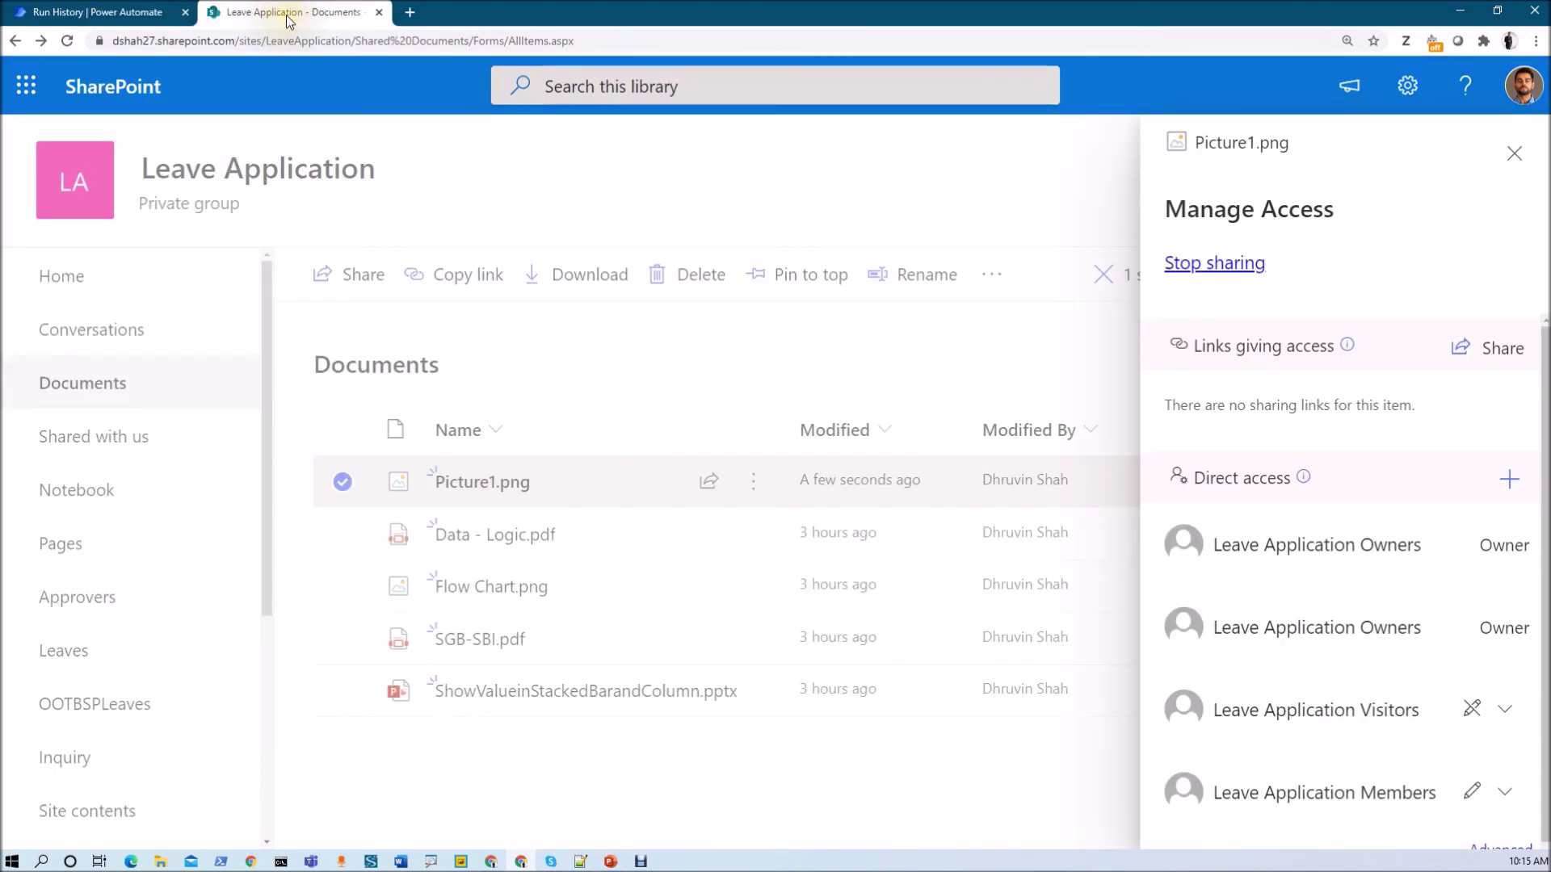
pyautogui.click(63, 41)
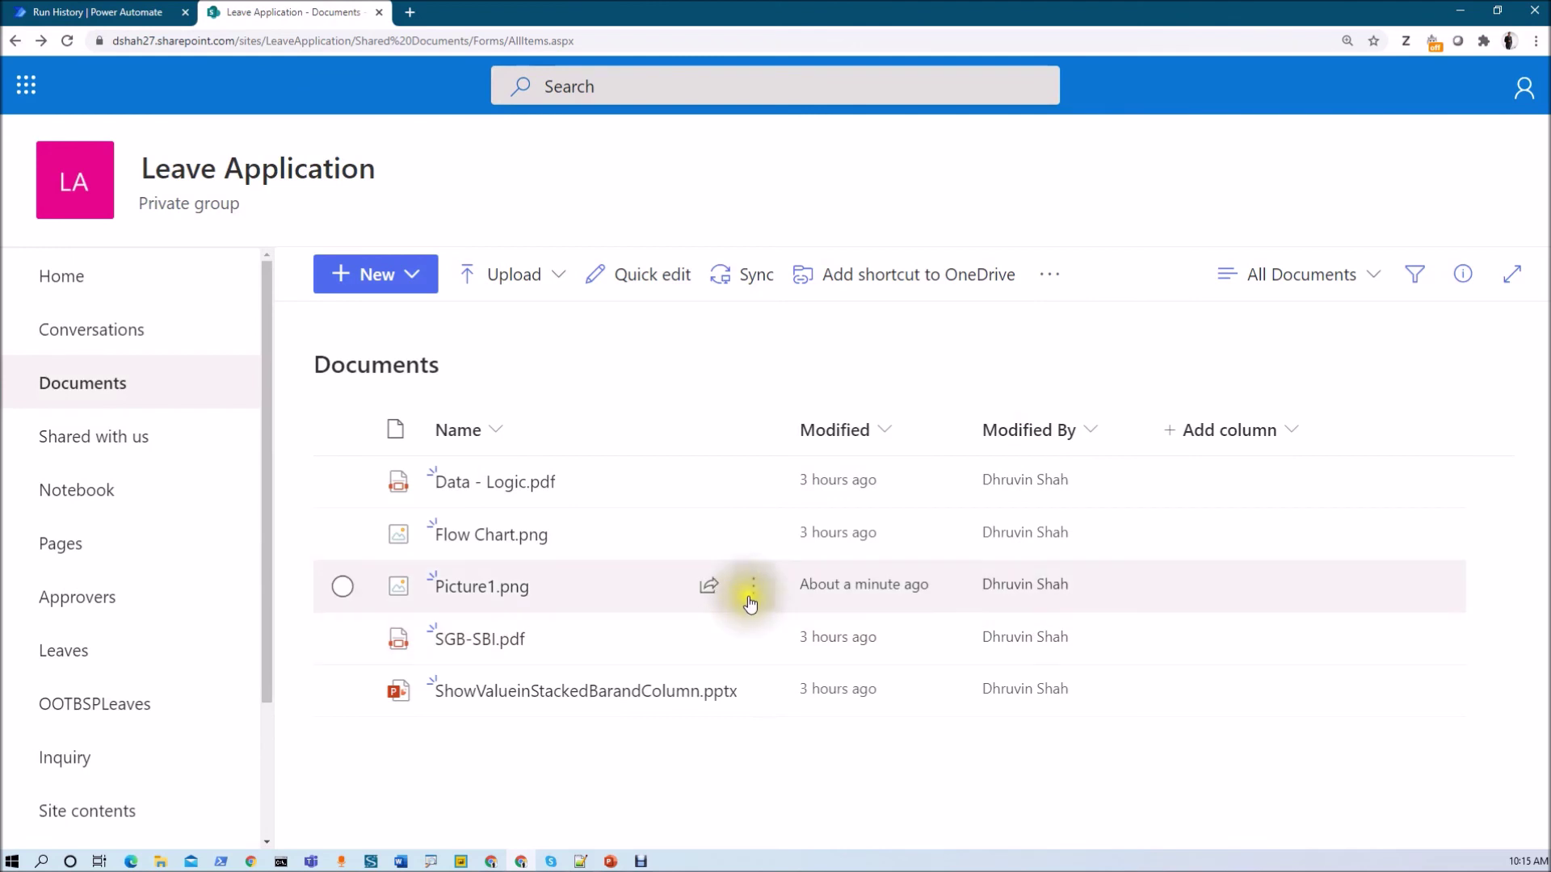
pyautogui.click(747, 600)
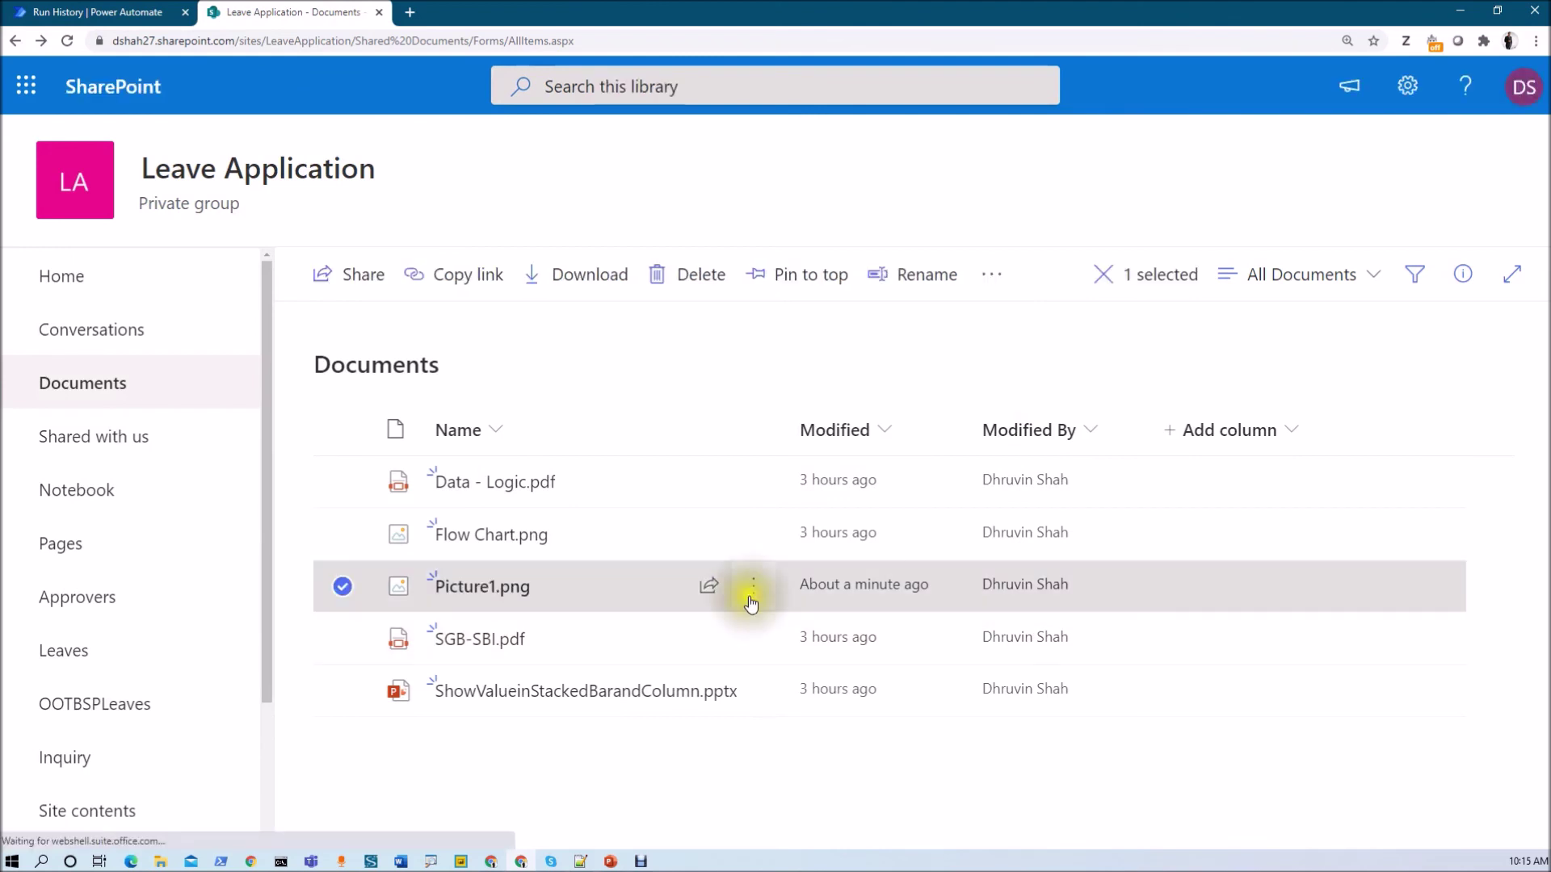
pyautogui.click(751, 593)
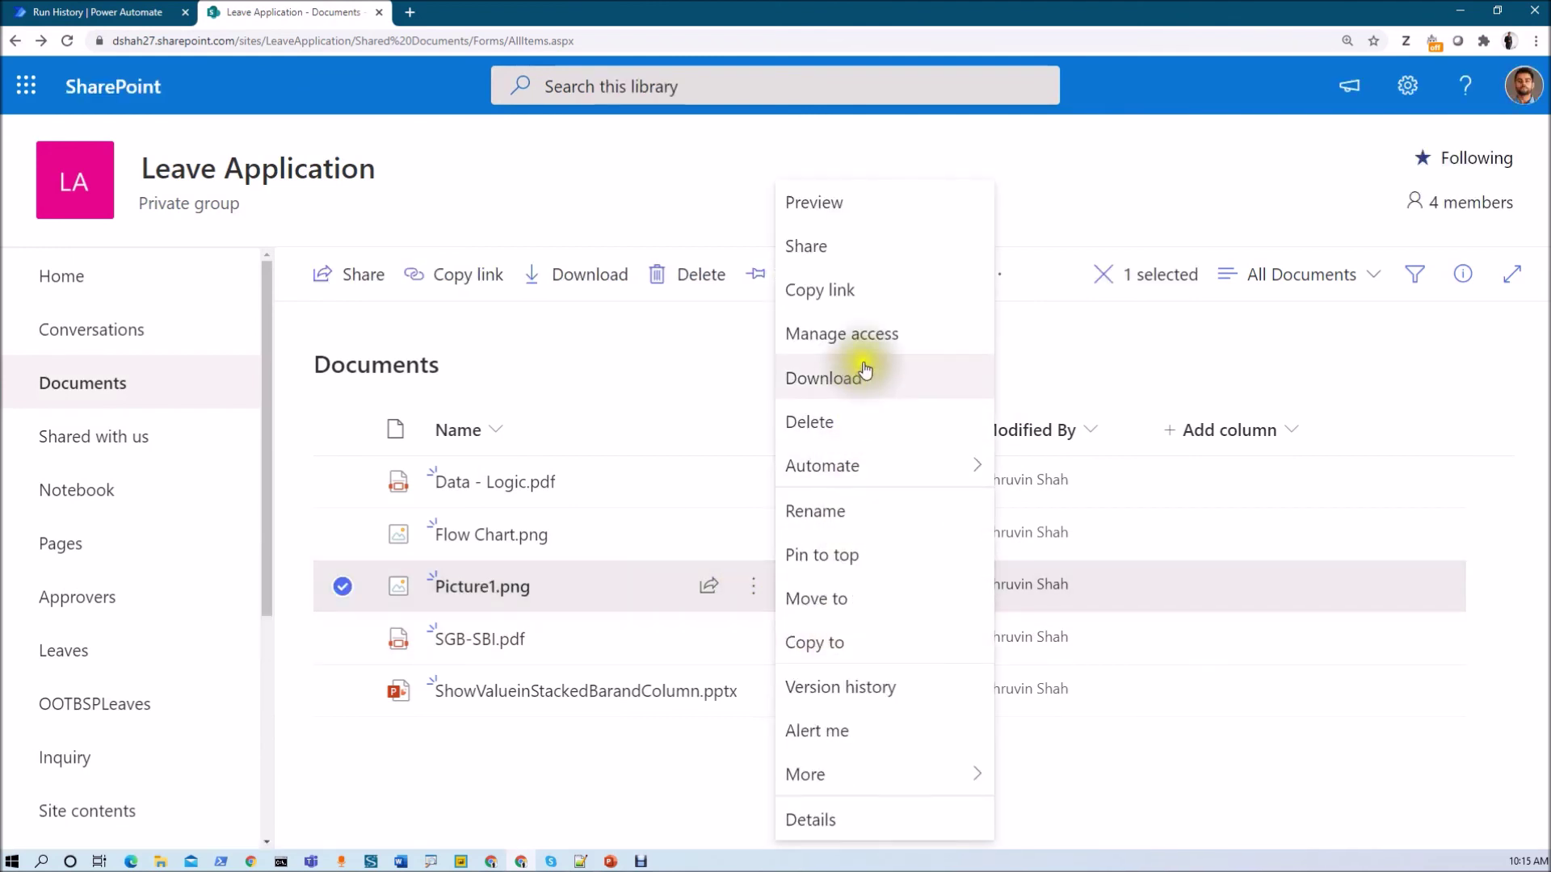
pyautogui.click(875, 334)
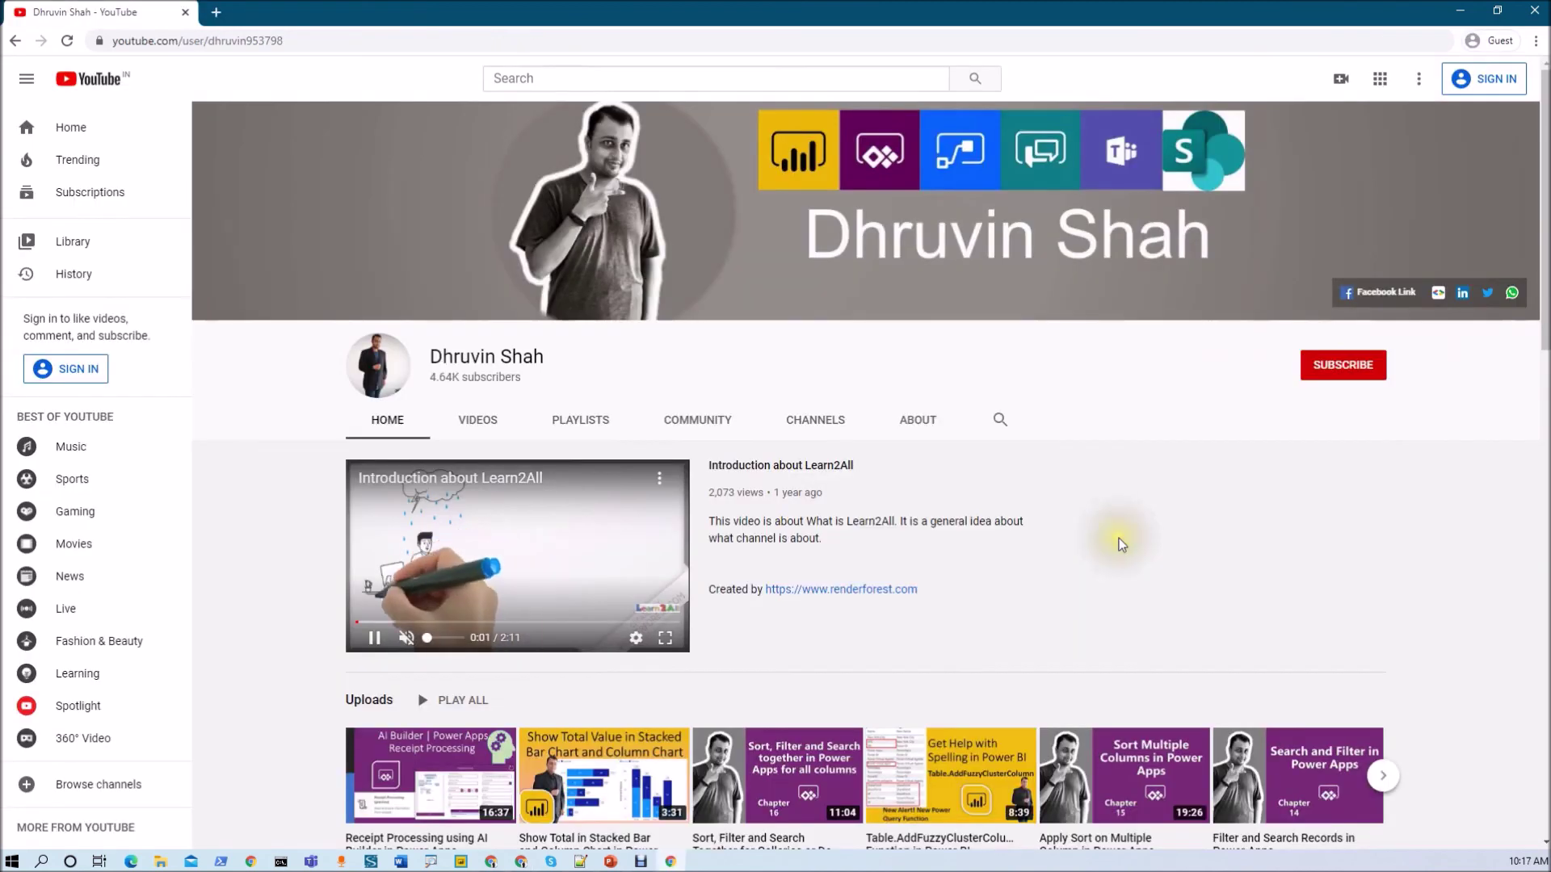
# Step: On the YouTube channel page, point out the Subscribe option and open the Google Docs link in the channel banner
pyautogui.click(1346, 360)
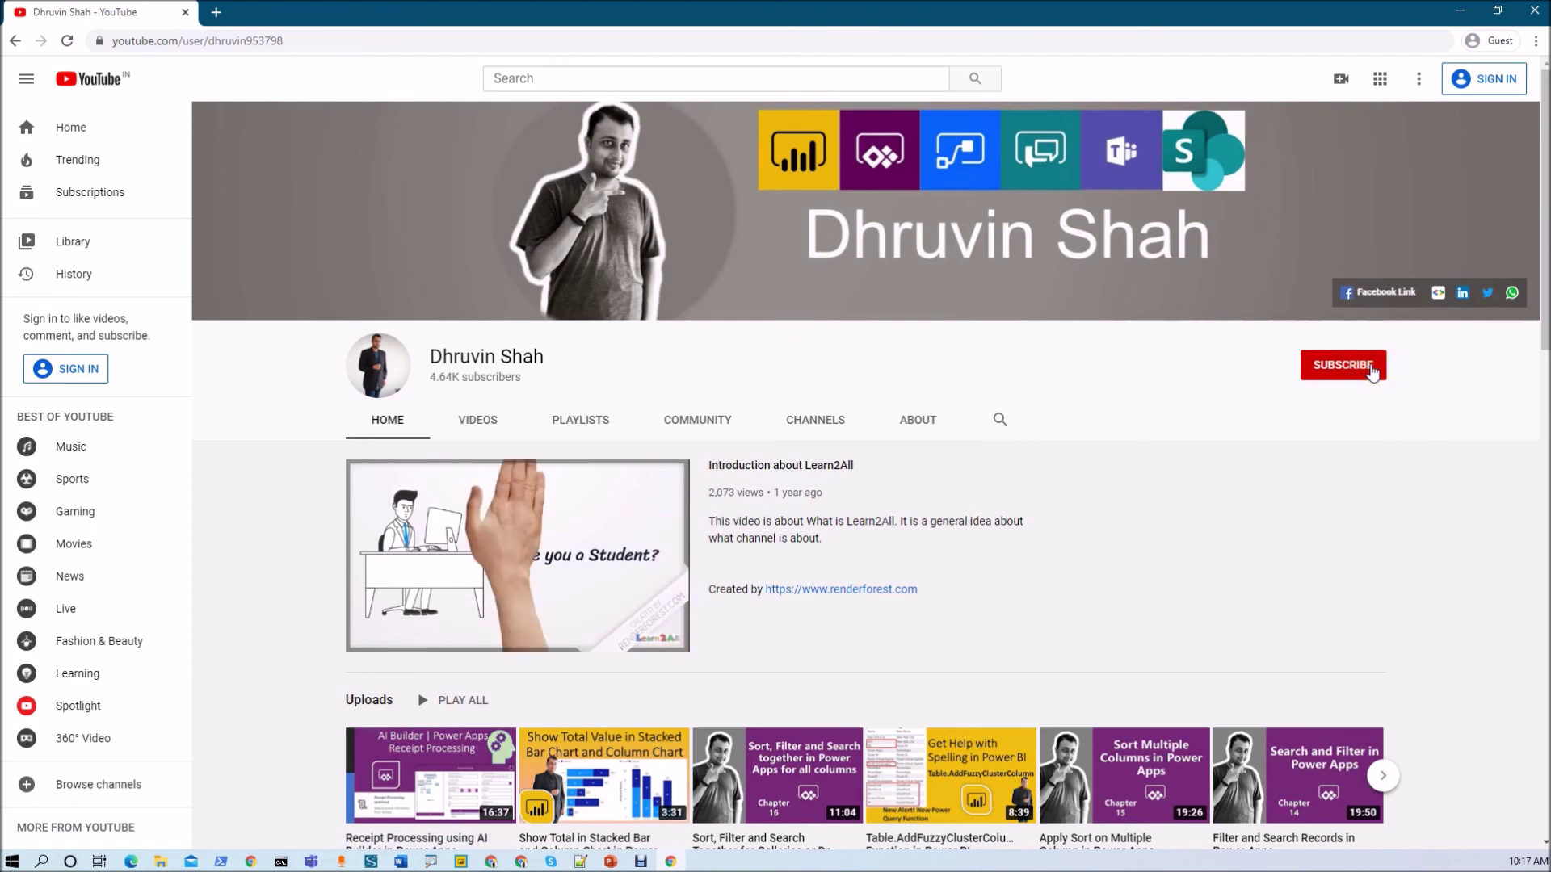
pyautogui.click(1439, 293)
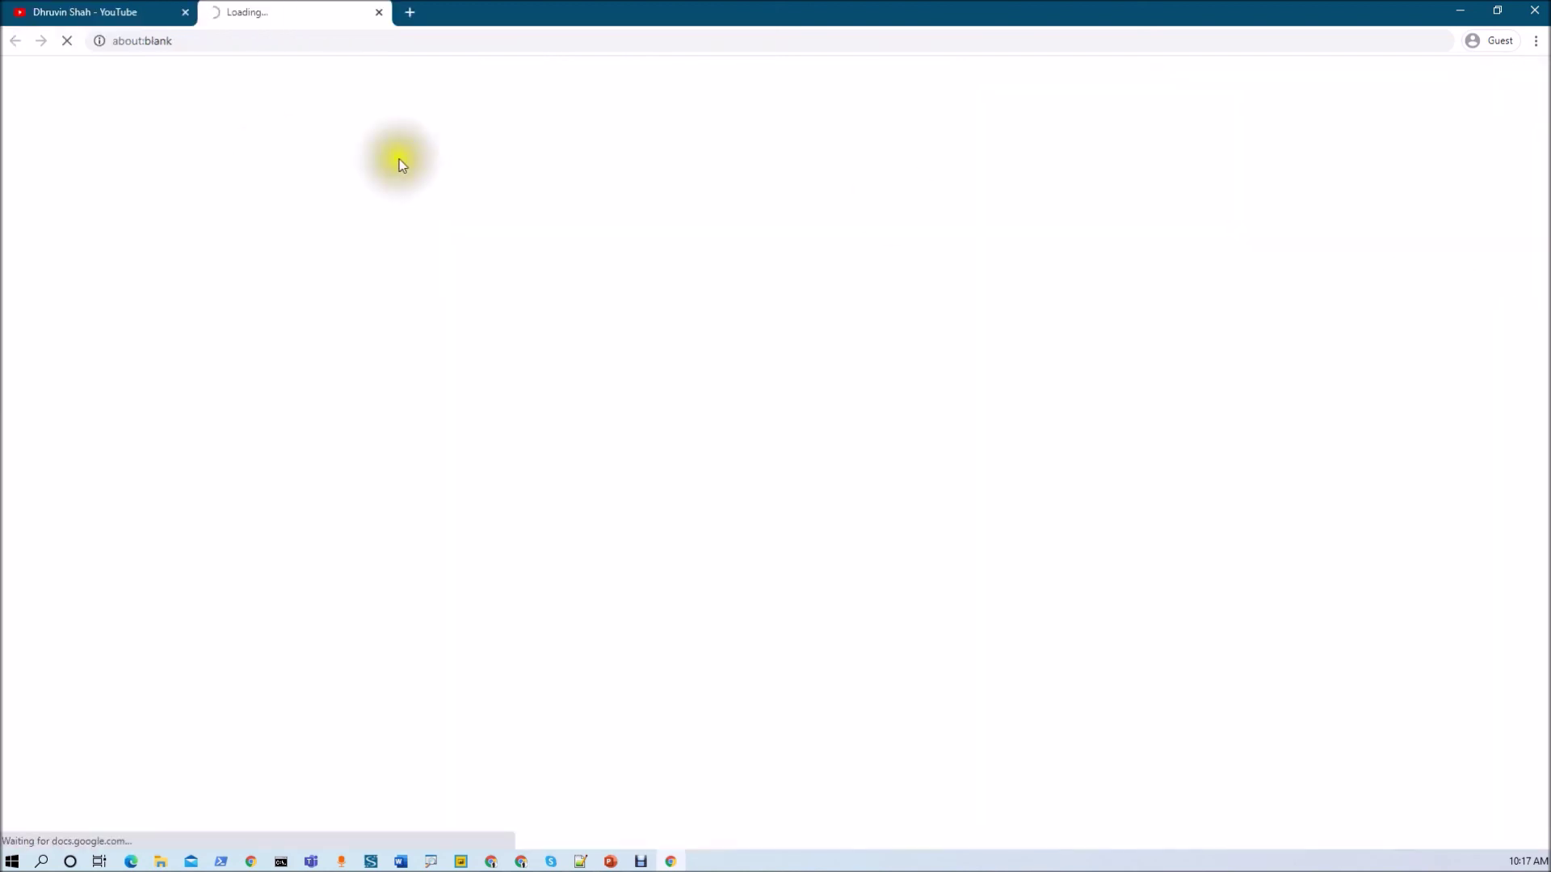